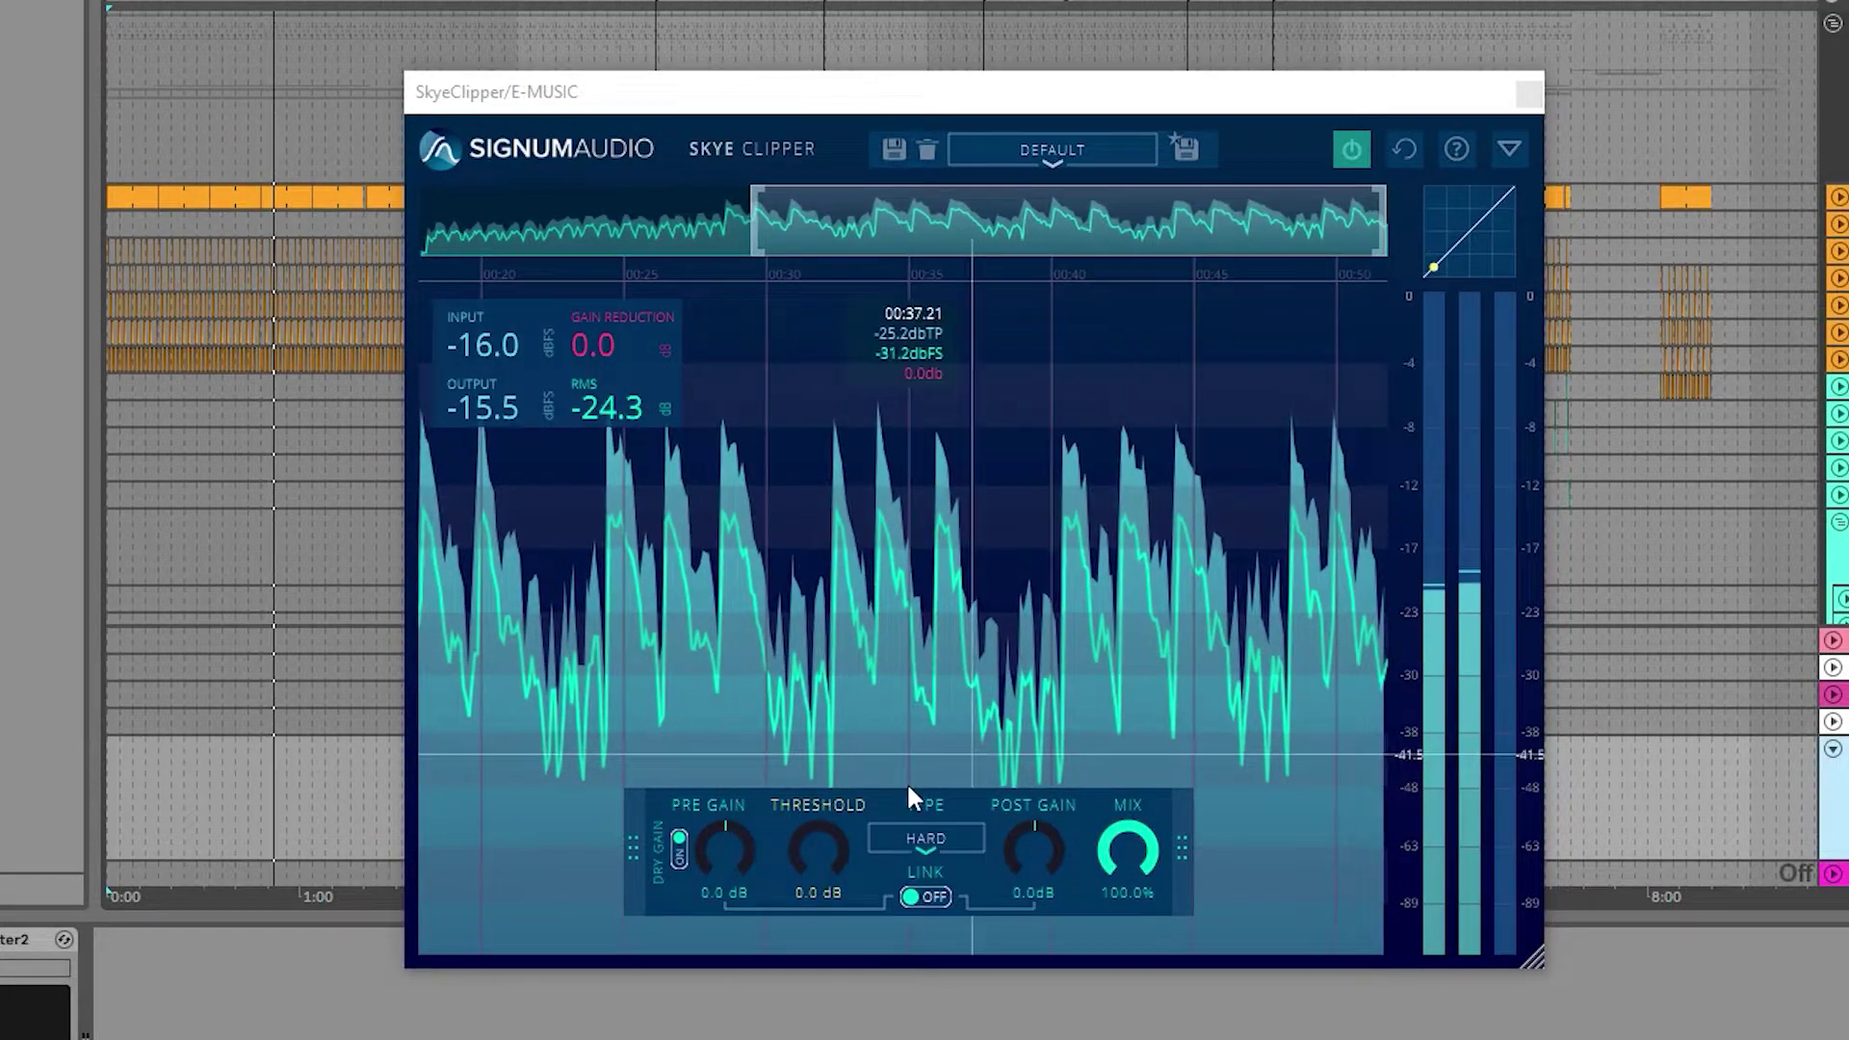
Pull the threshold down to test clipping, then reset it to 0.0 dB.
left_click_drag(834, 842, 778, 1039)
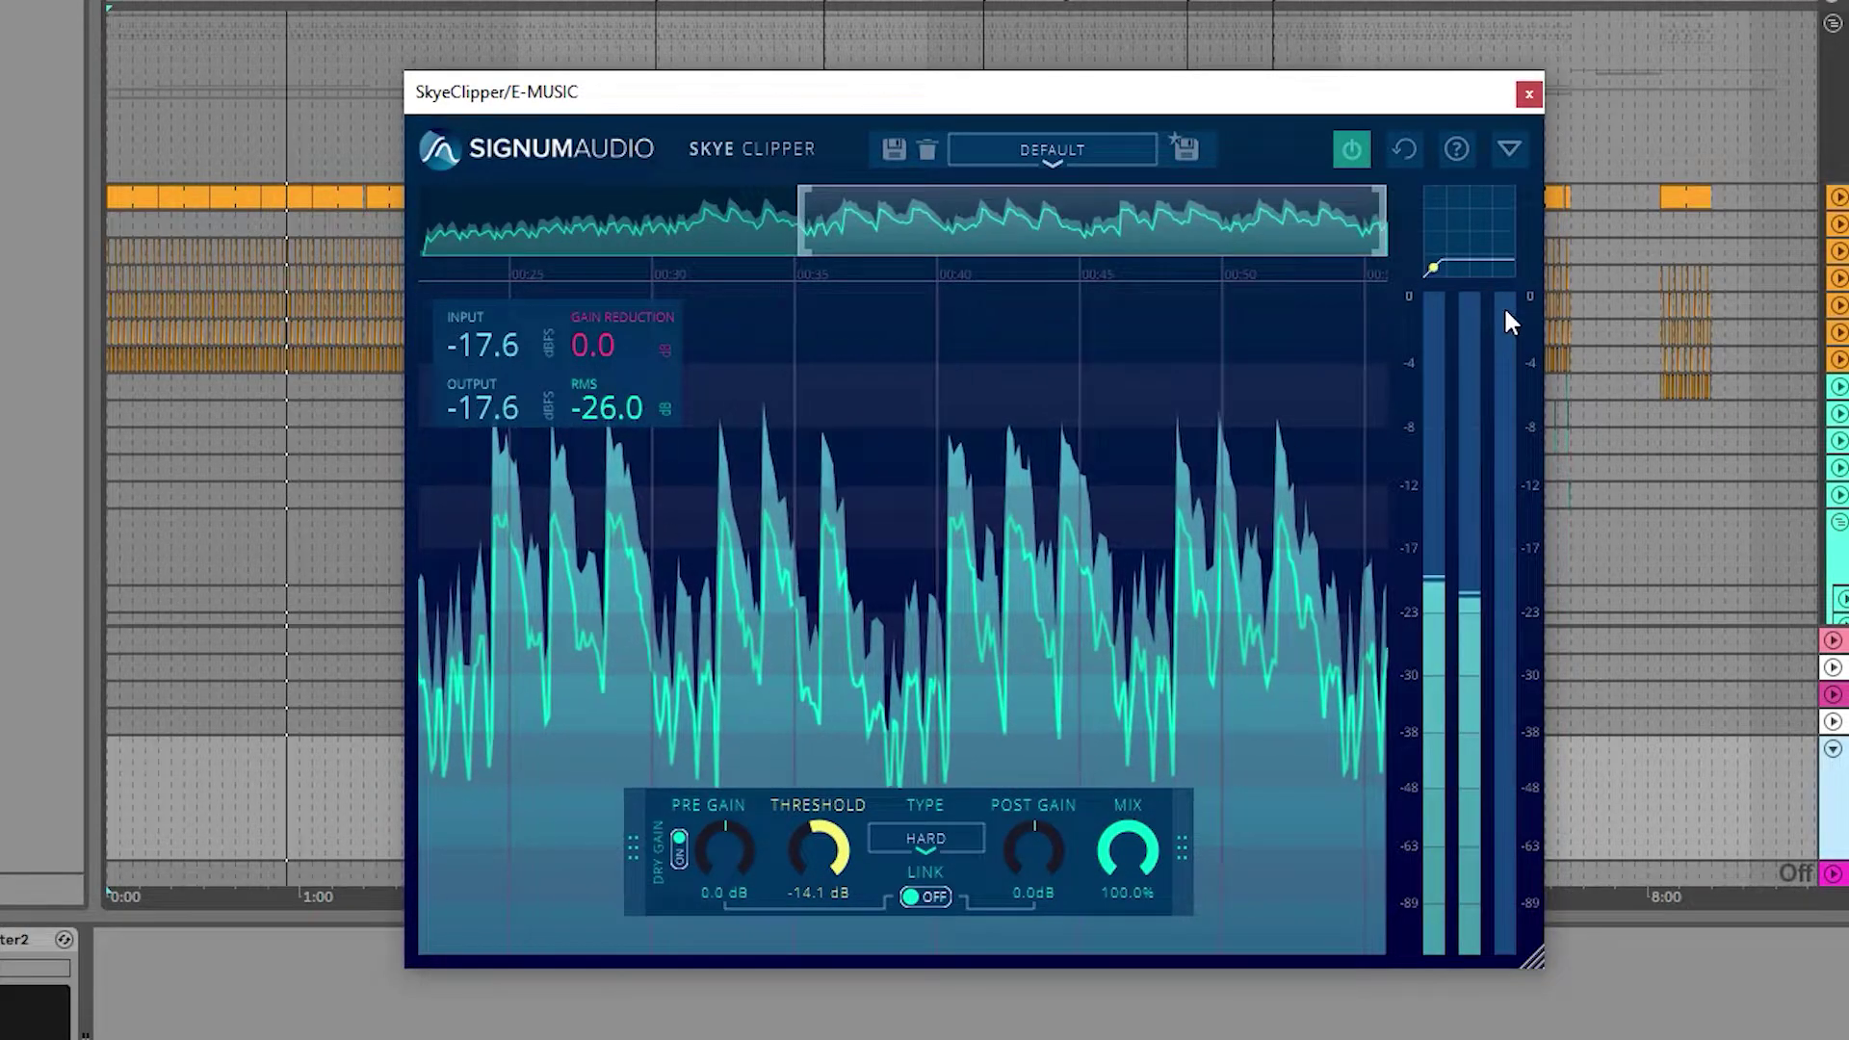
left_click_drag(812, 853, 852, 811)
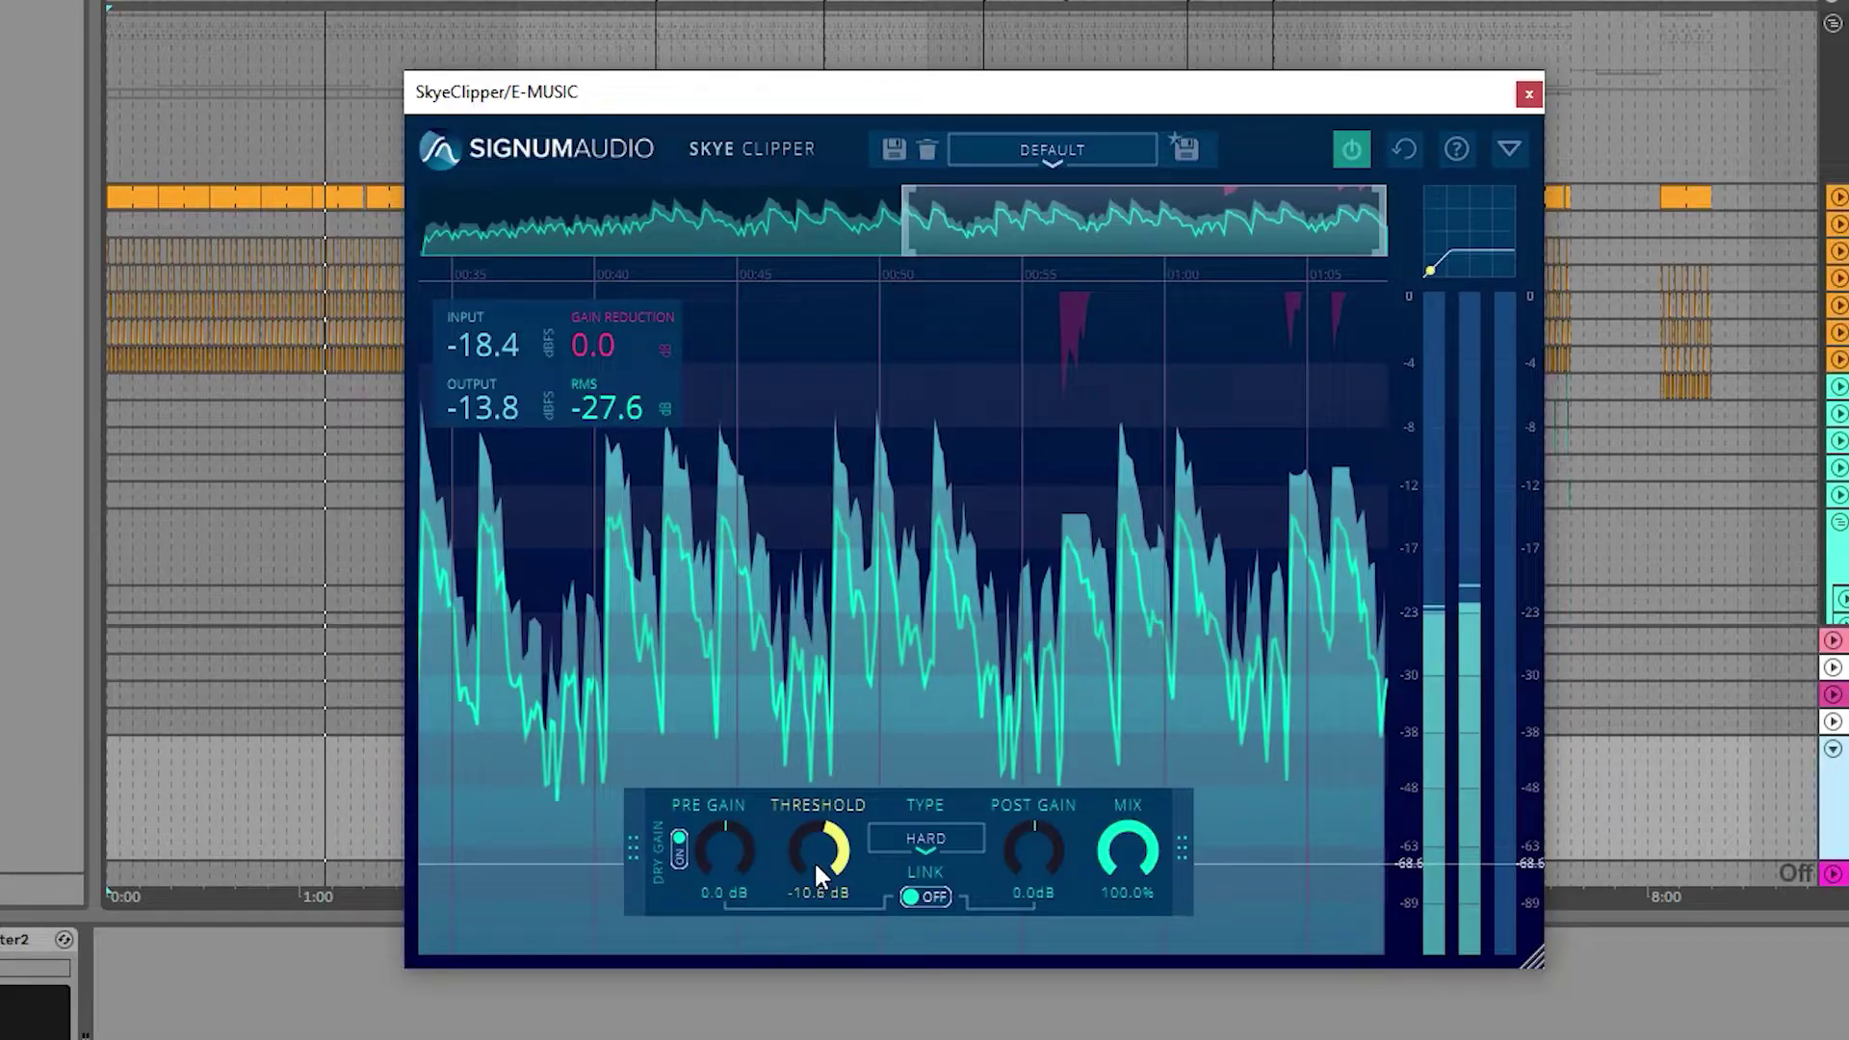
double_click(815, 853)
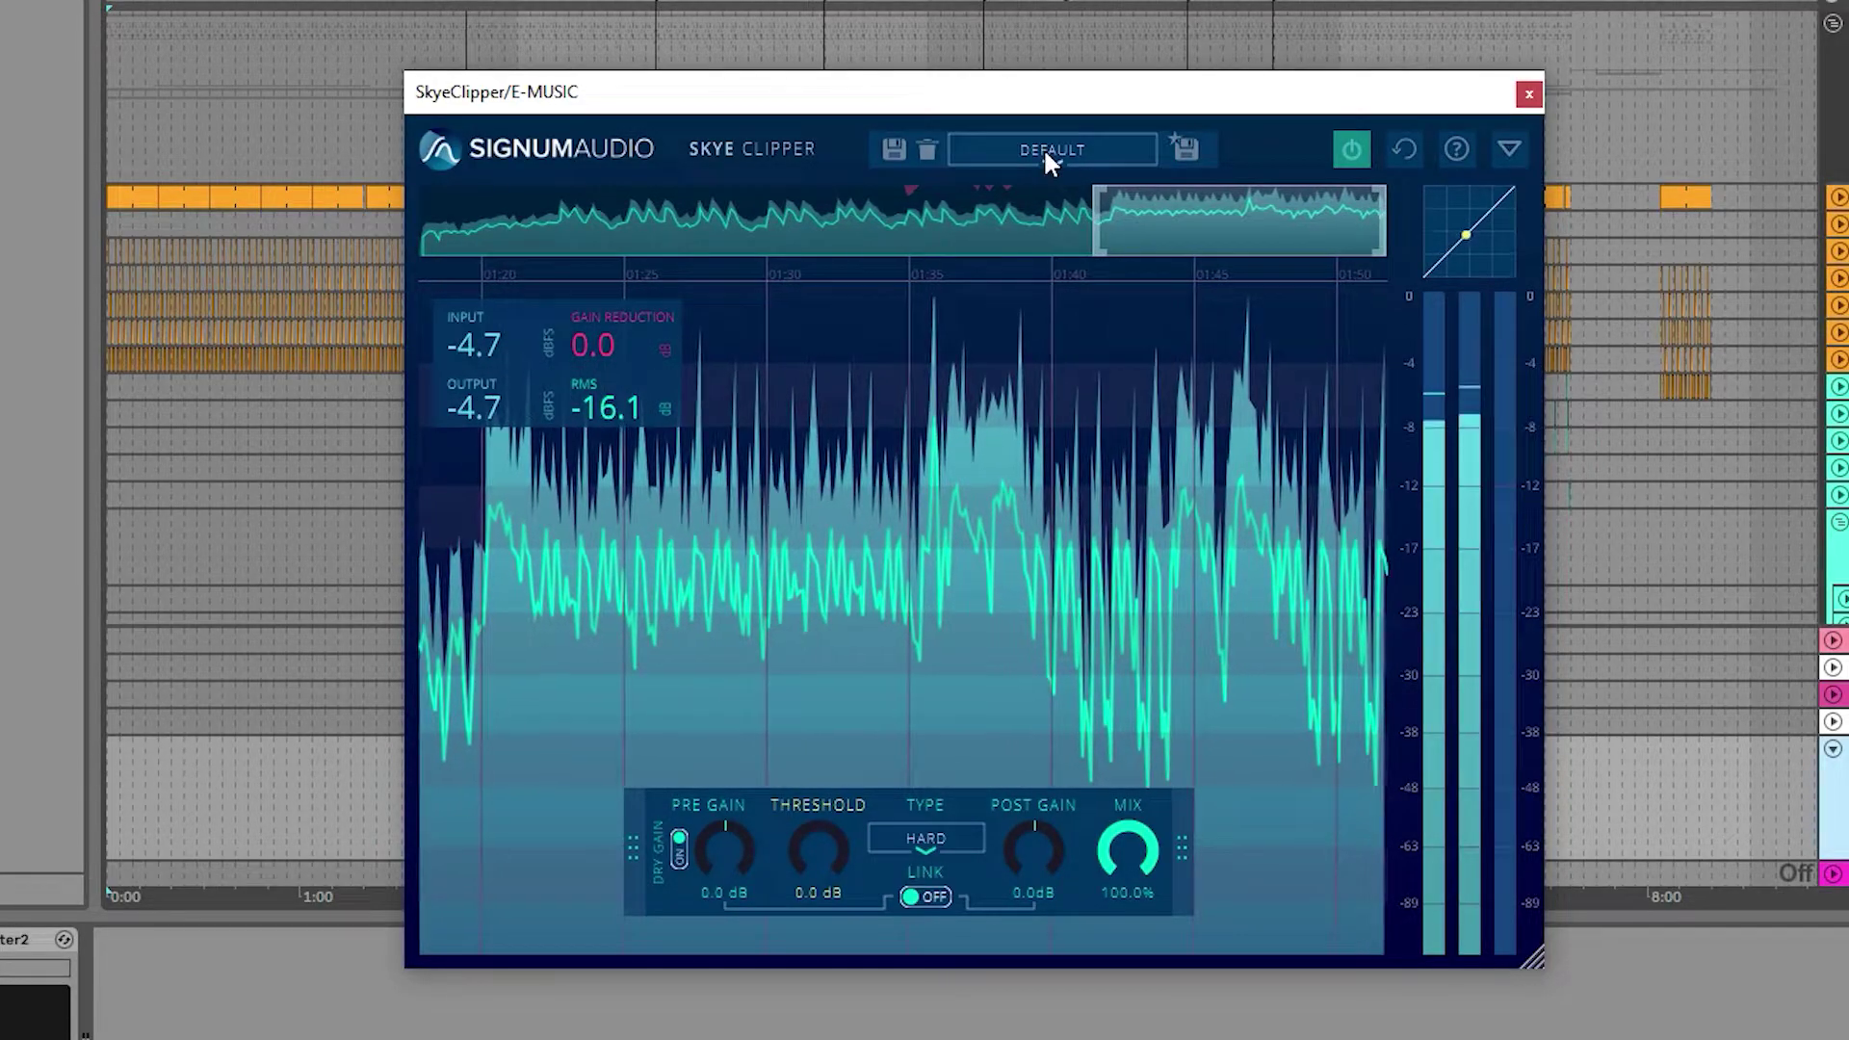
Browse the Guitar presets and A/B the clipper against the dry signal with bypass.
left_click(1043, 149)
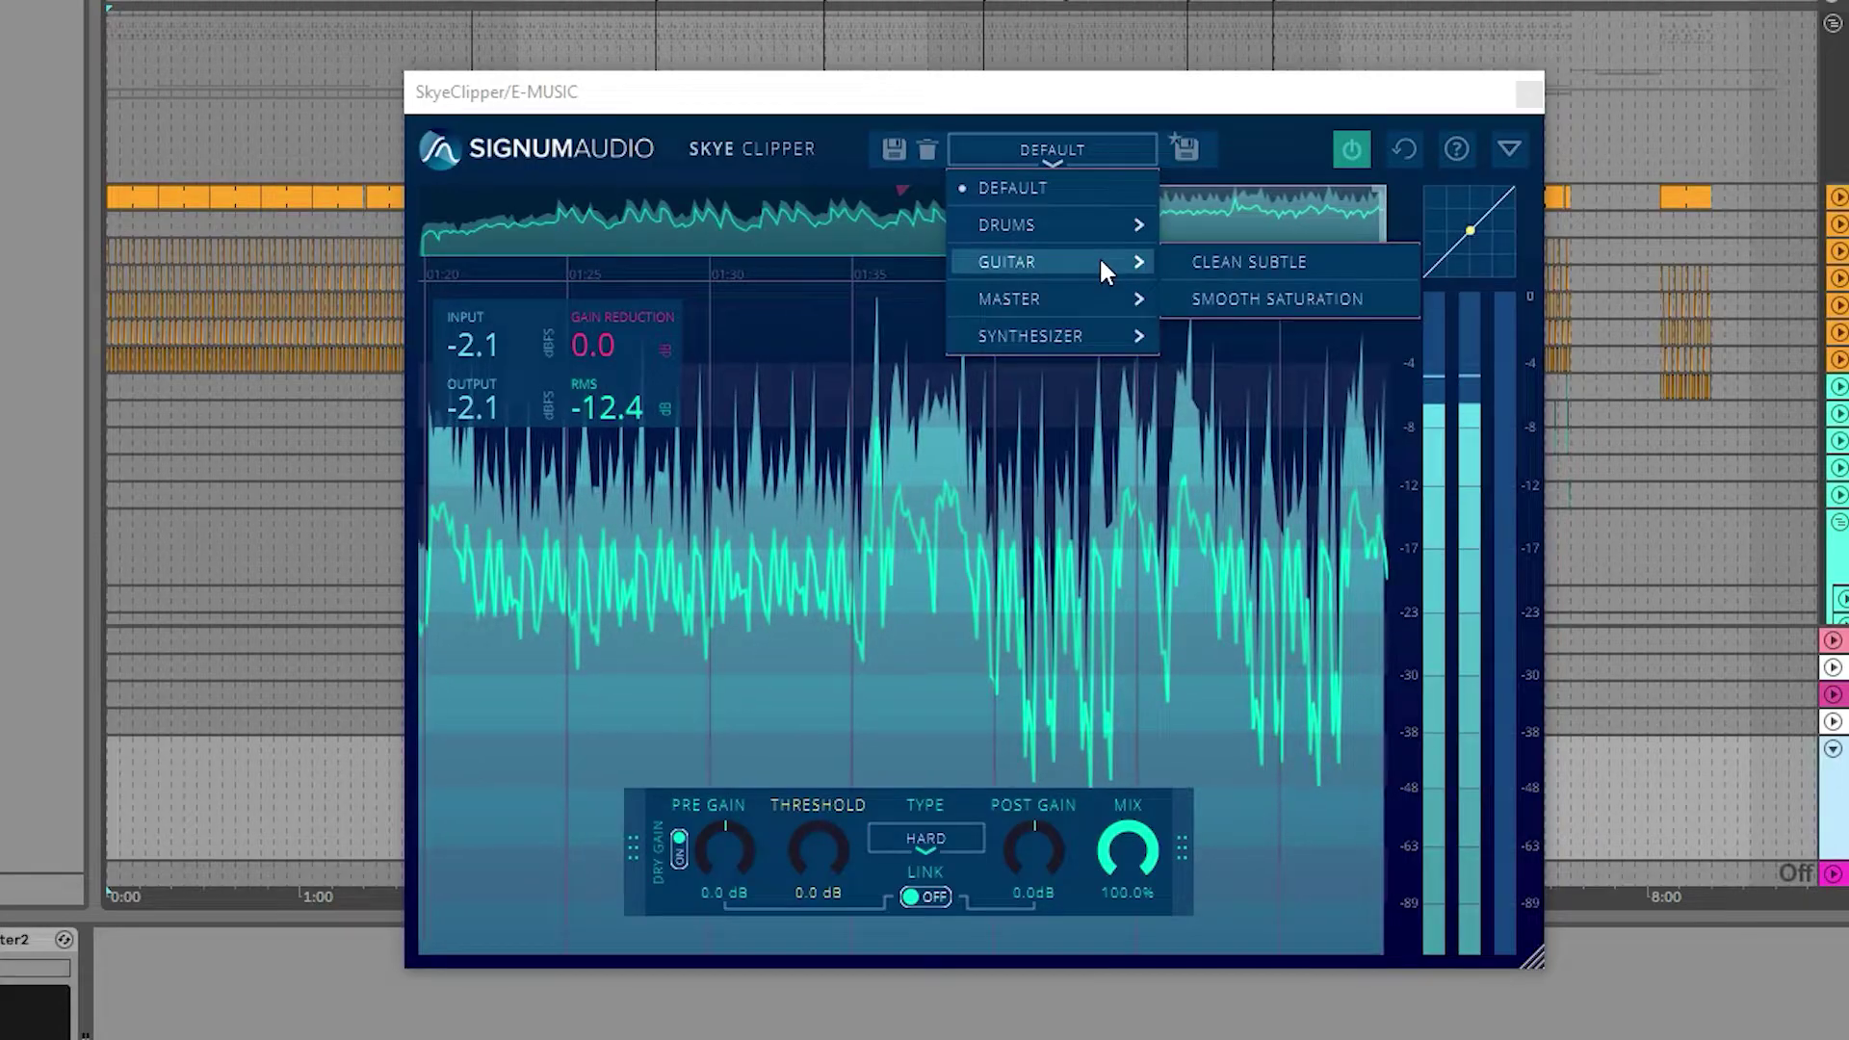
left_click(1289, 128)
left_click(1352, 149)
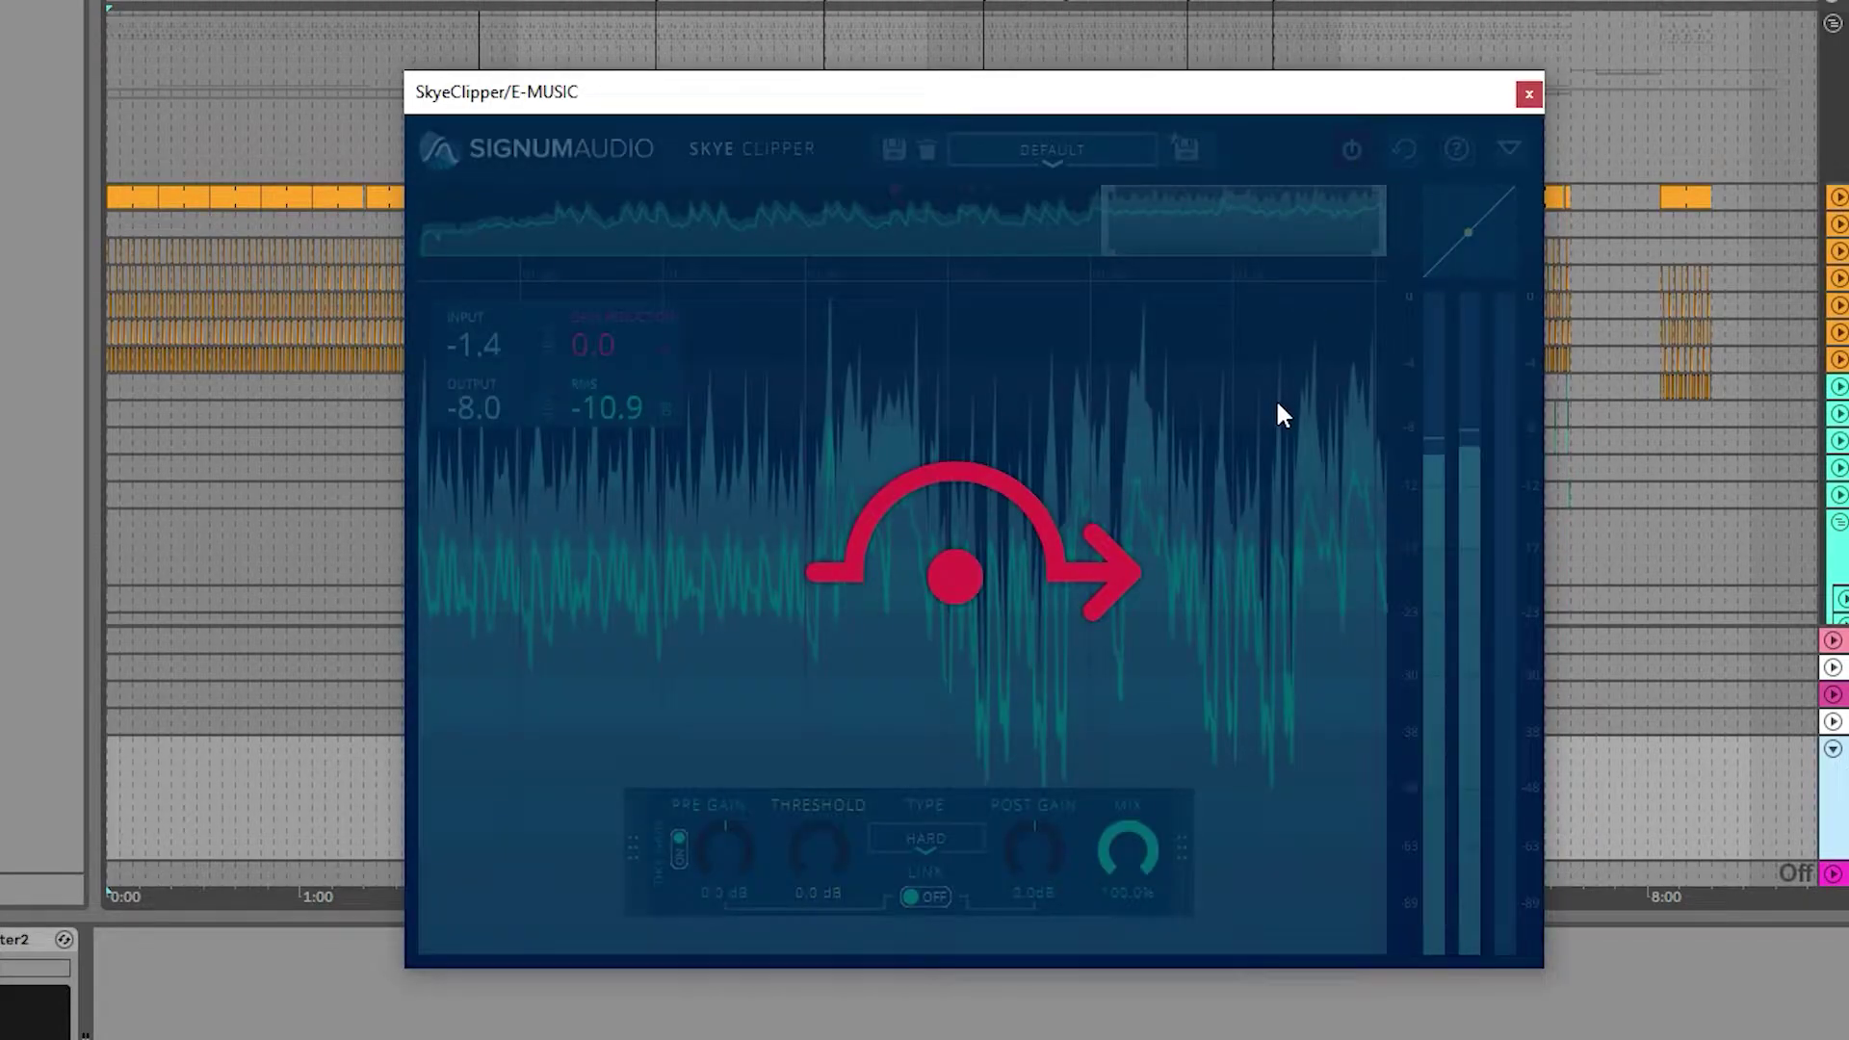
left_click(1352, 150)
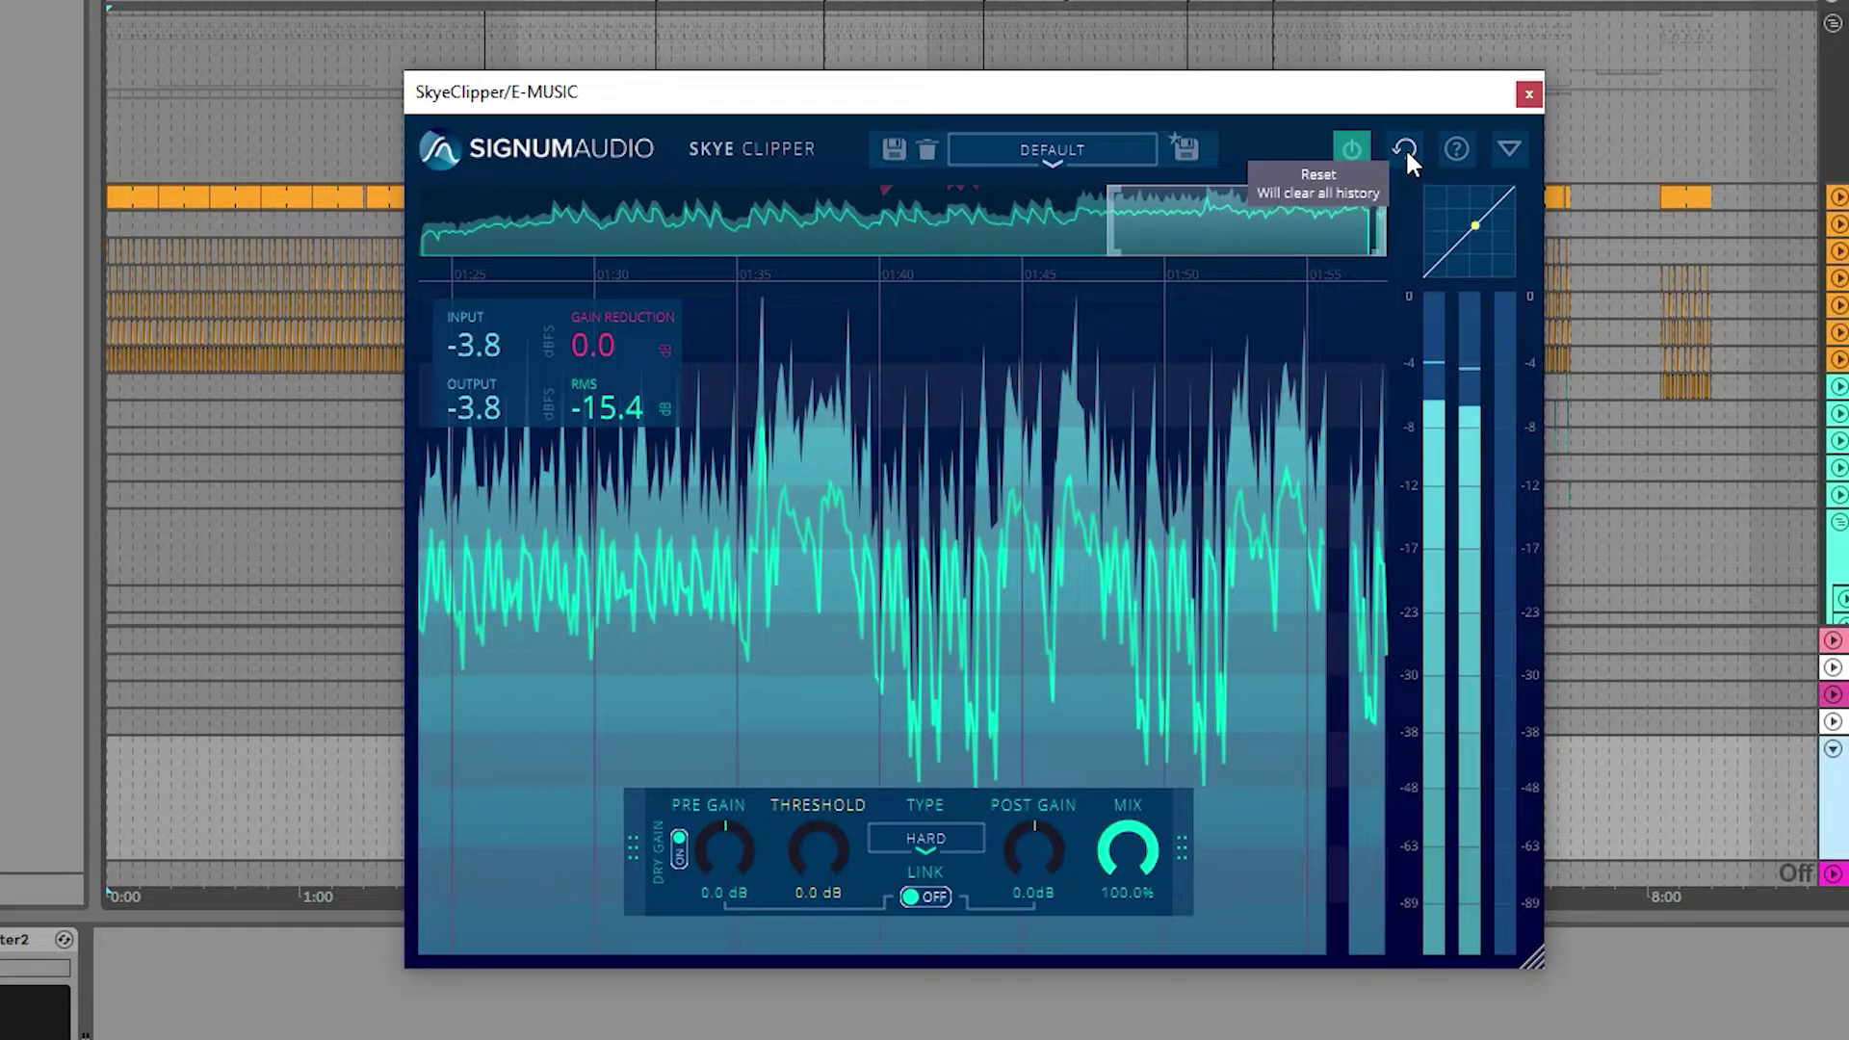
Clear the waveform history, check the licence info, and toggle compact view off again.
left_click(1407, 148)
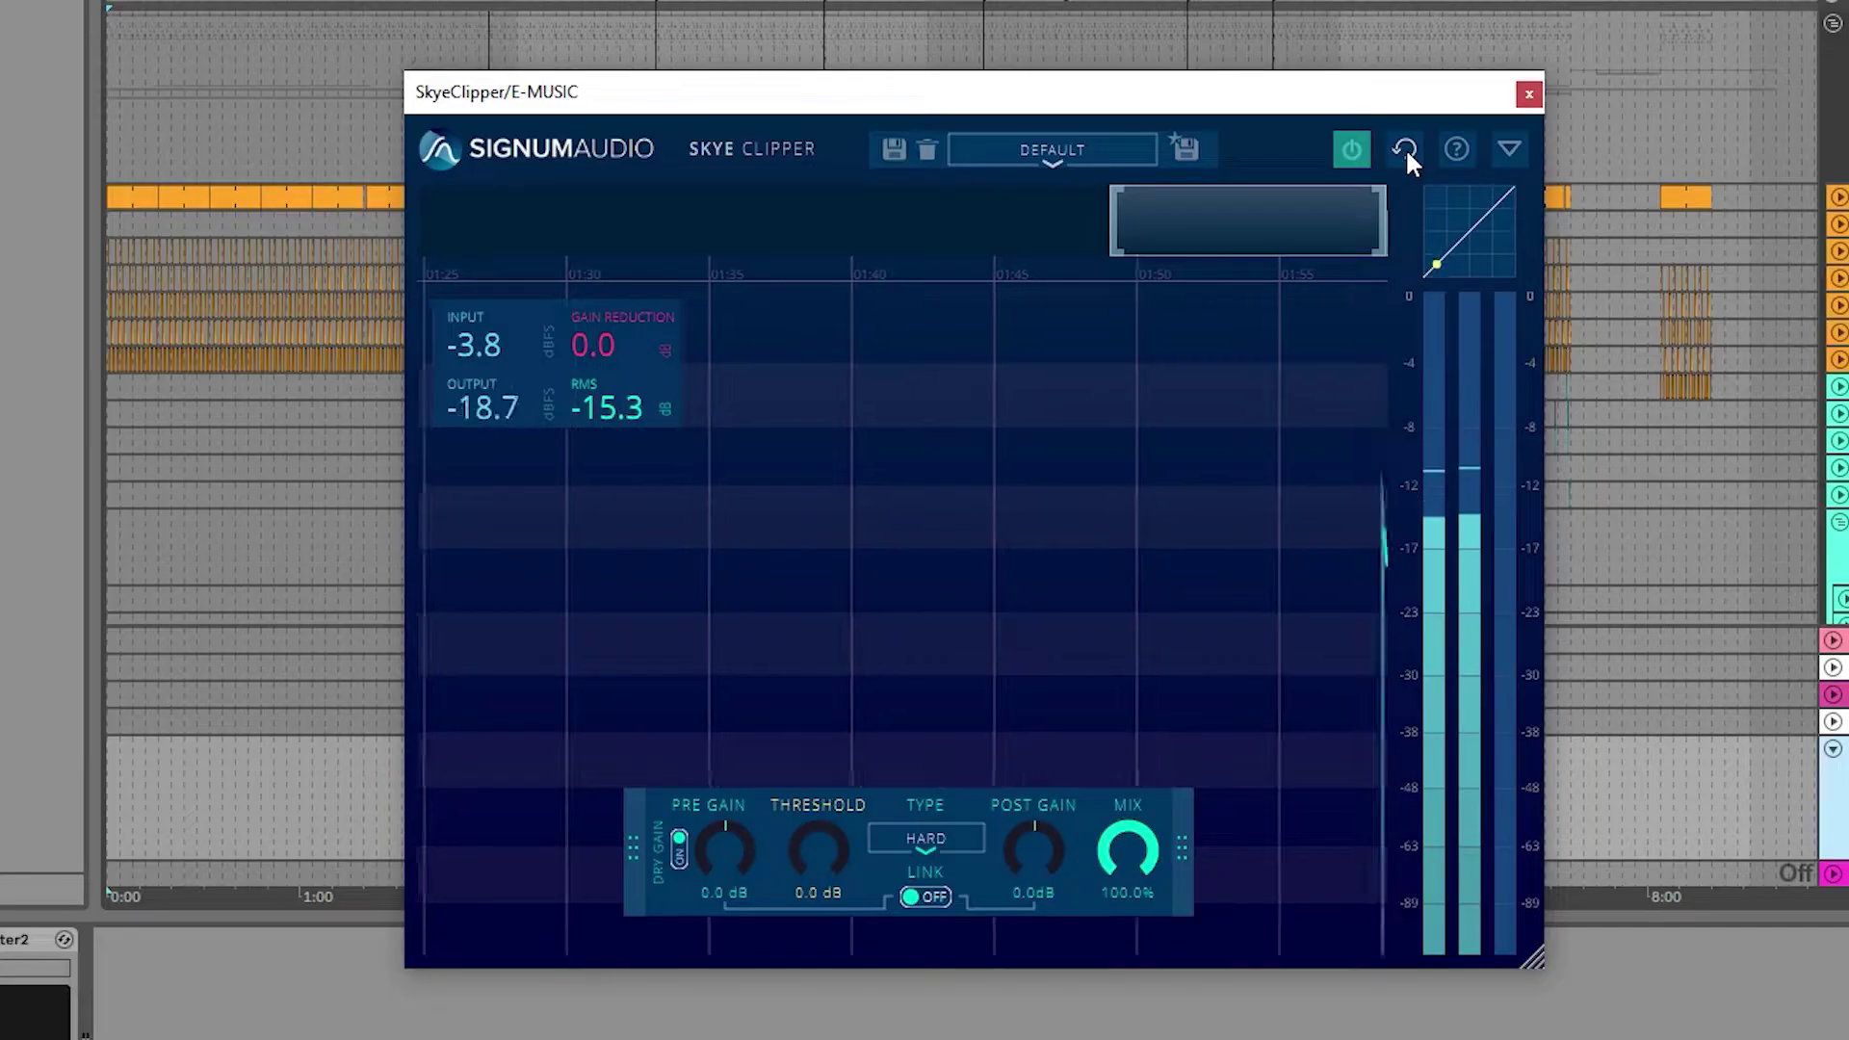
left_click(1460, 144)
left_click(1017, 679)
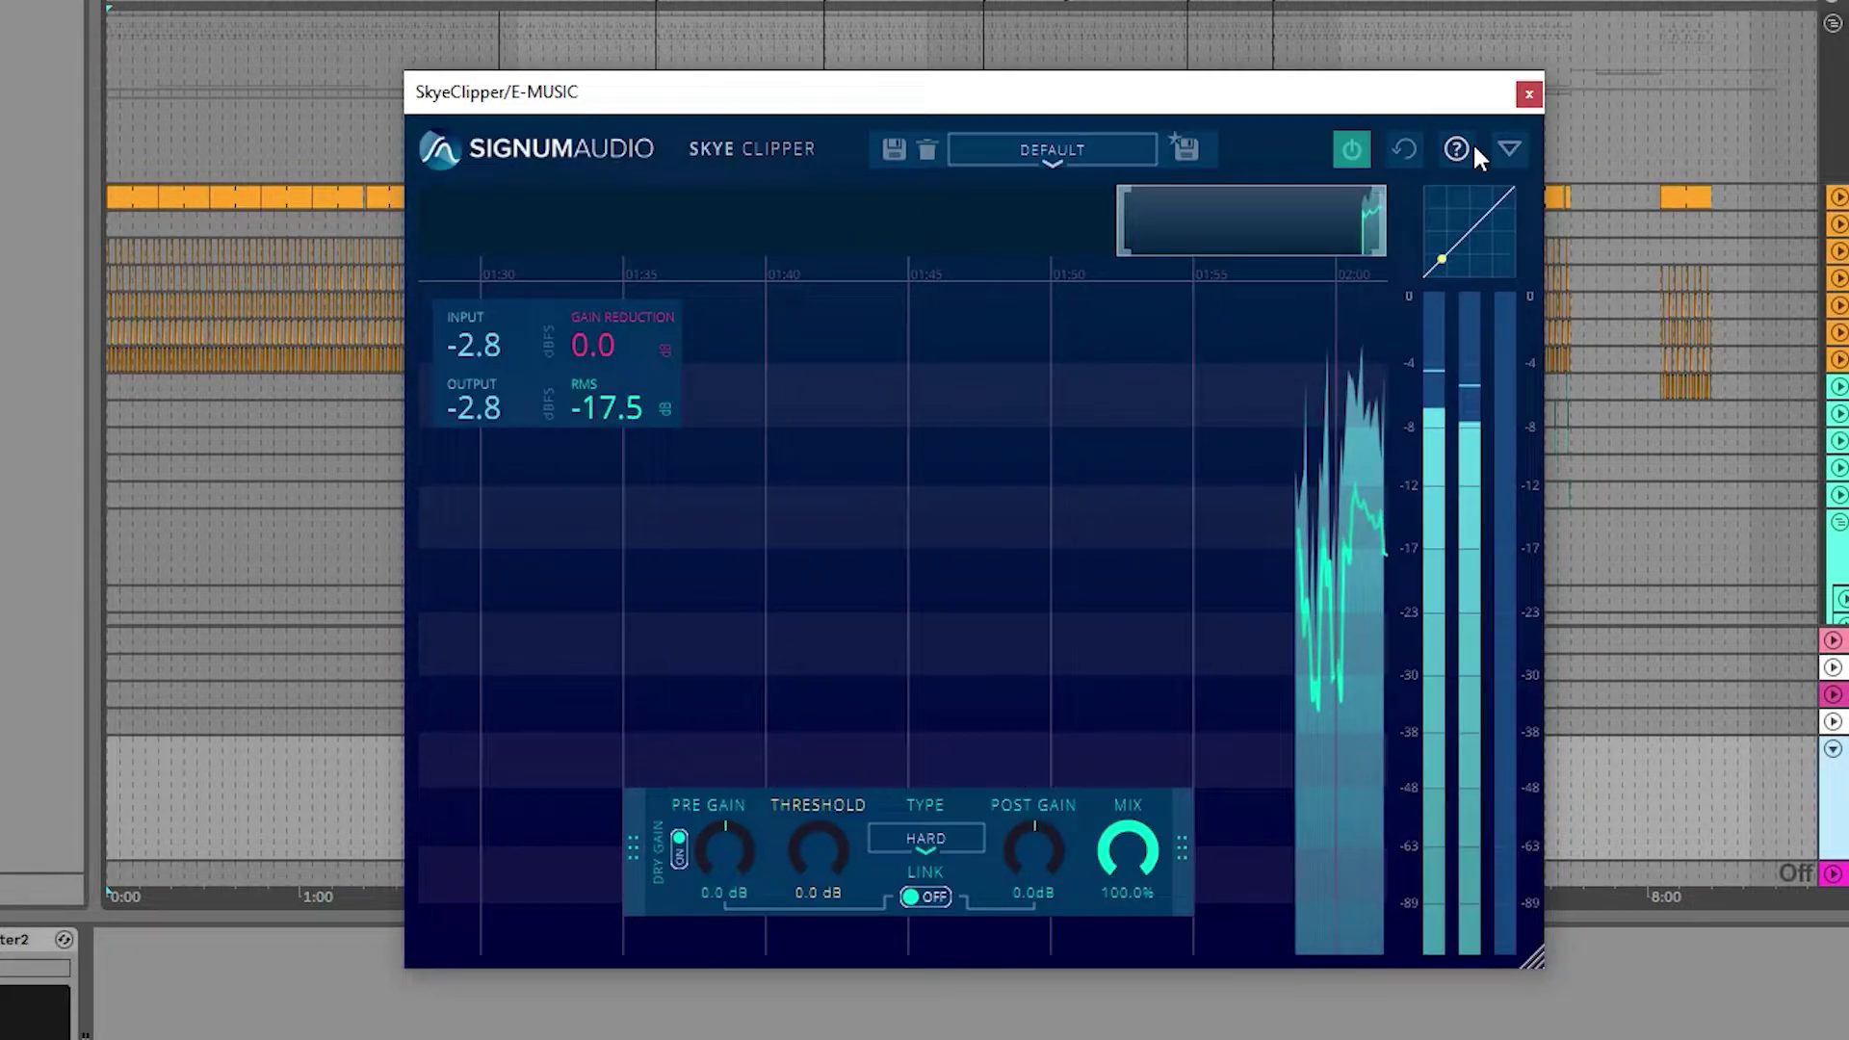
left_click(1508, 146)
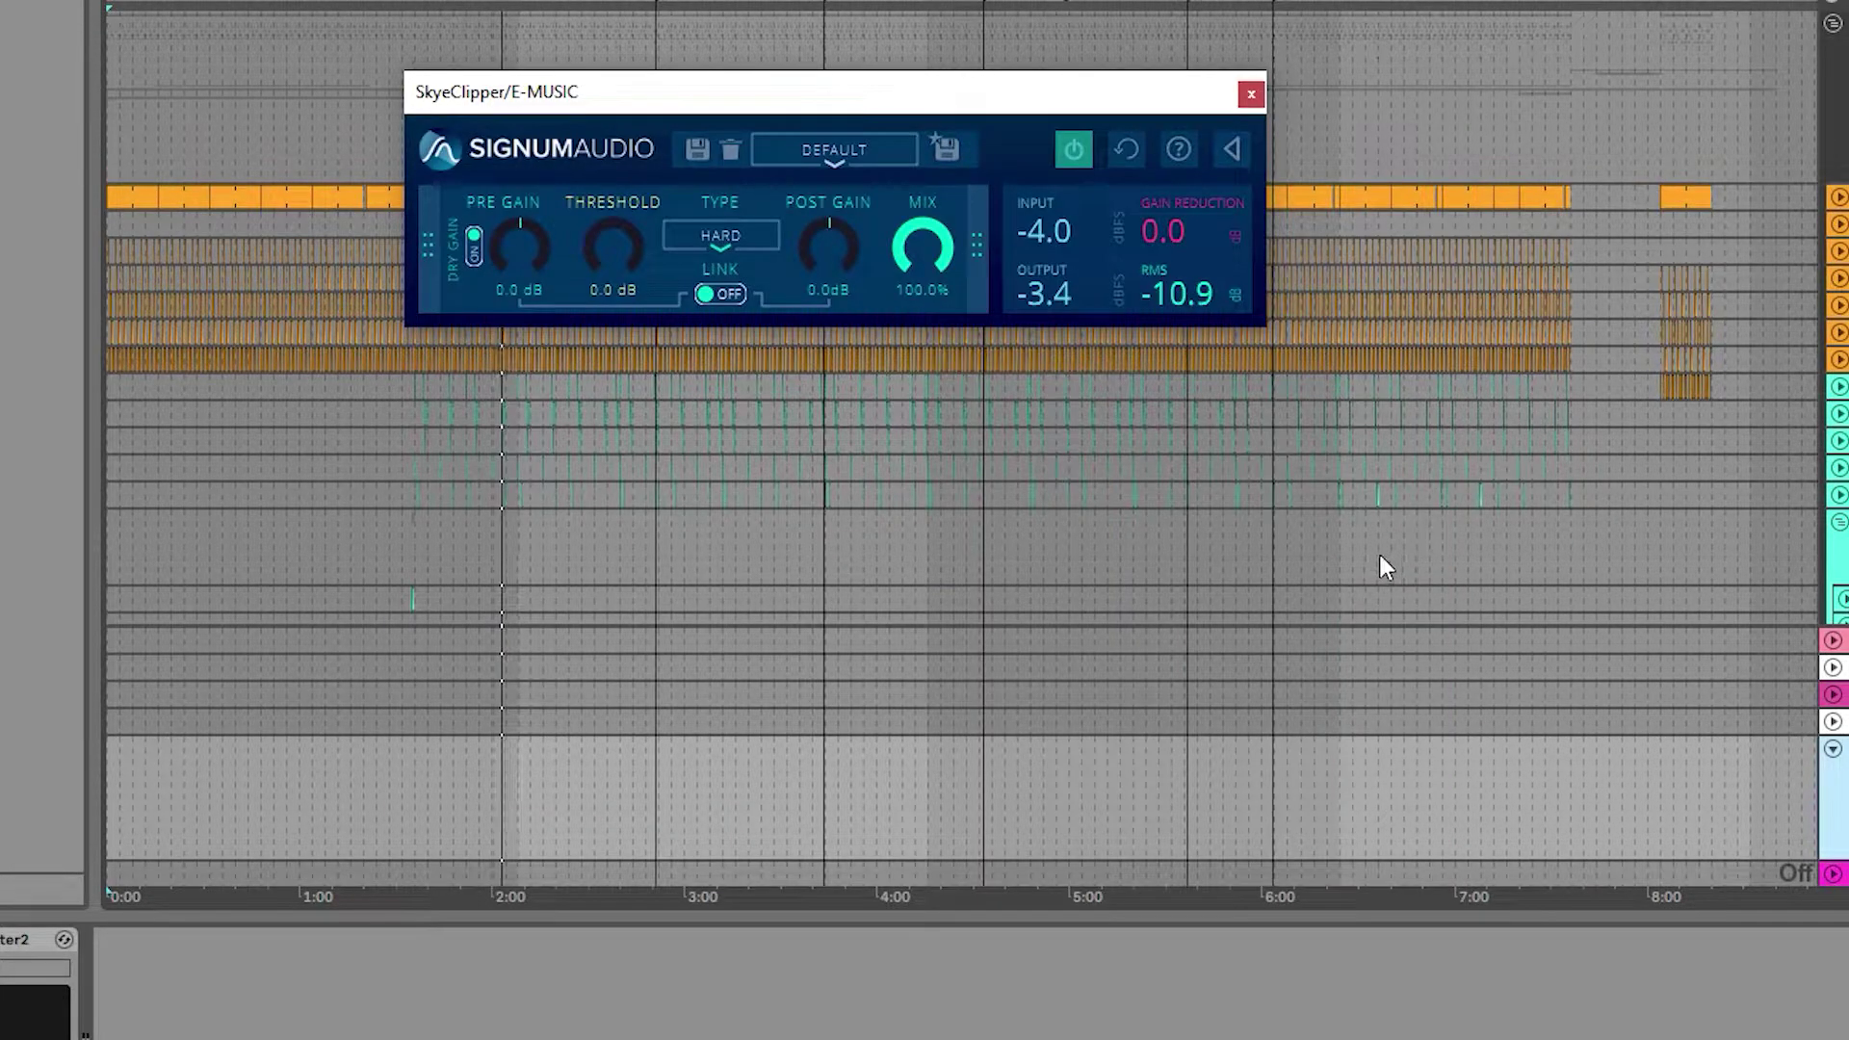
left_click(1232, 149)
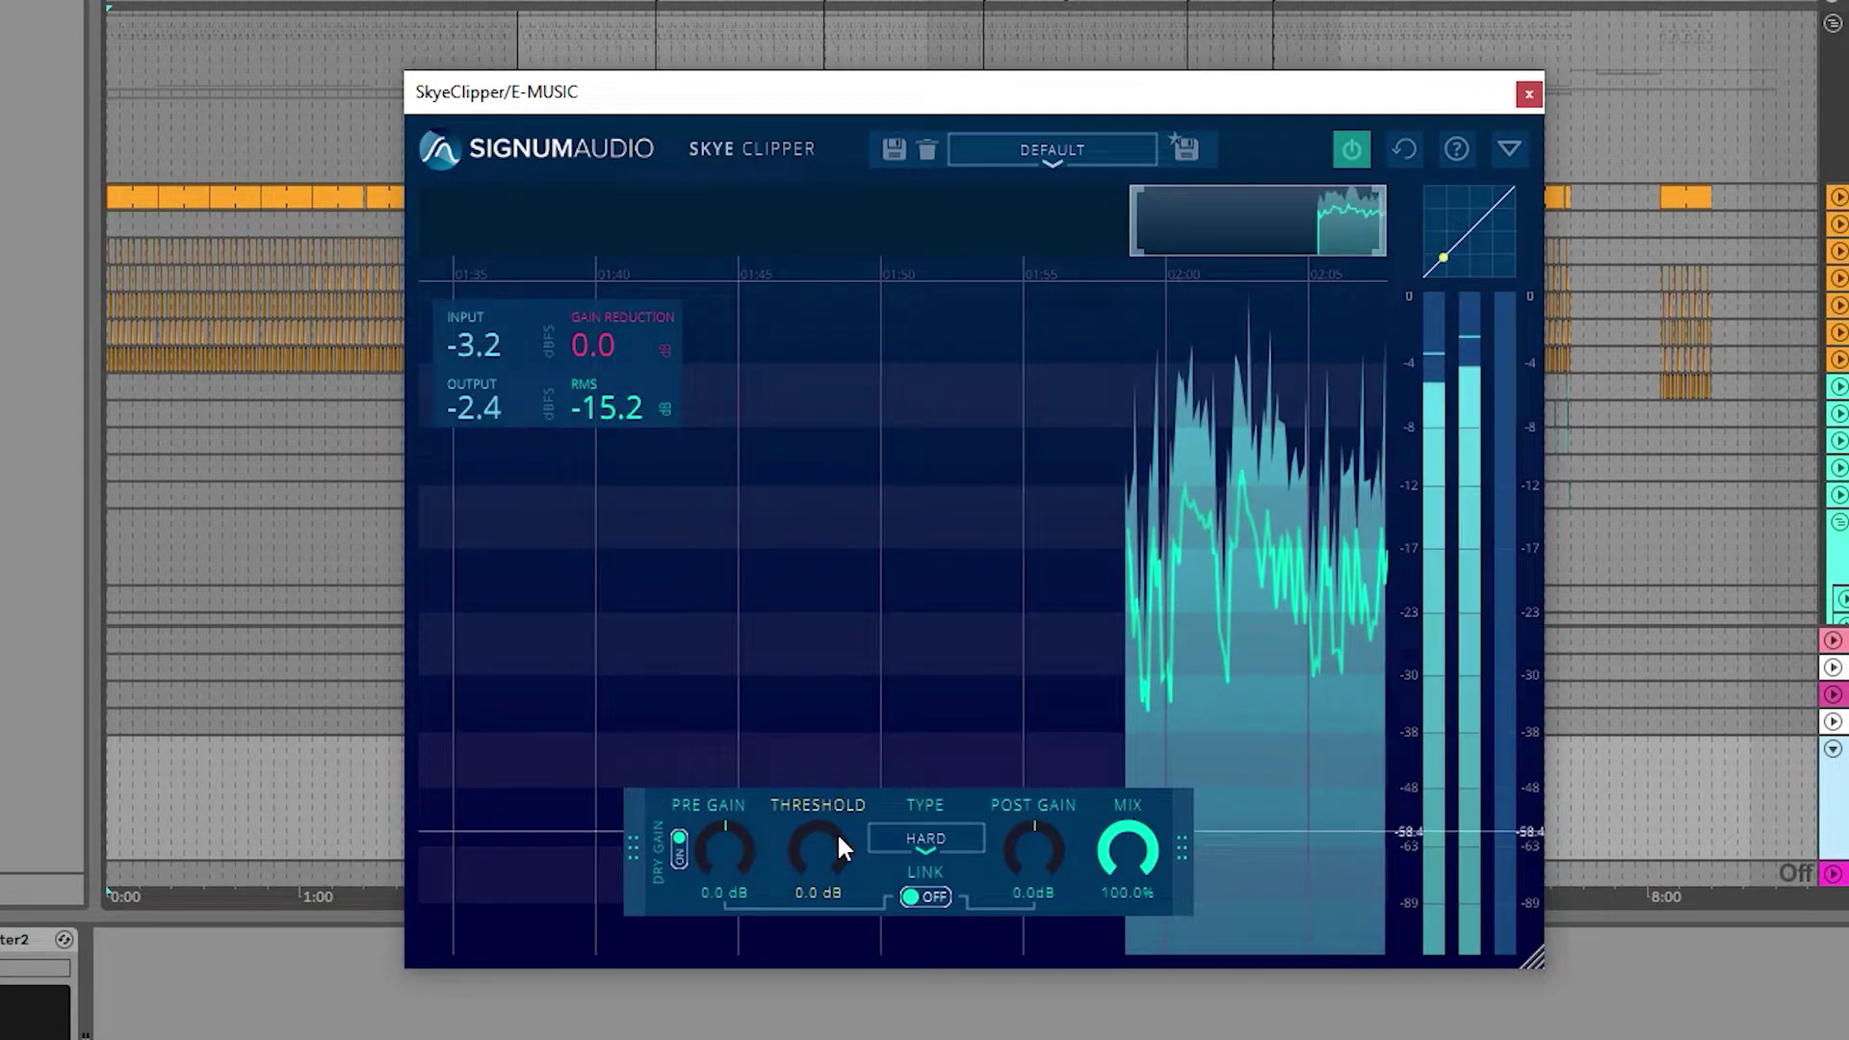
Switch the clipping type to Warm, settling the threshold at about -4.9 dB.
left_click_drag(836, 830, 782, 988)
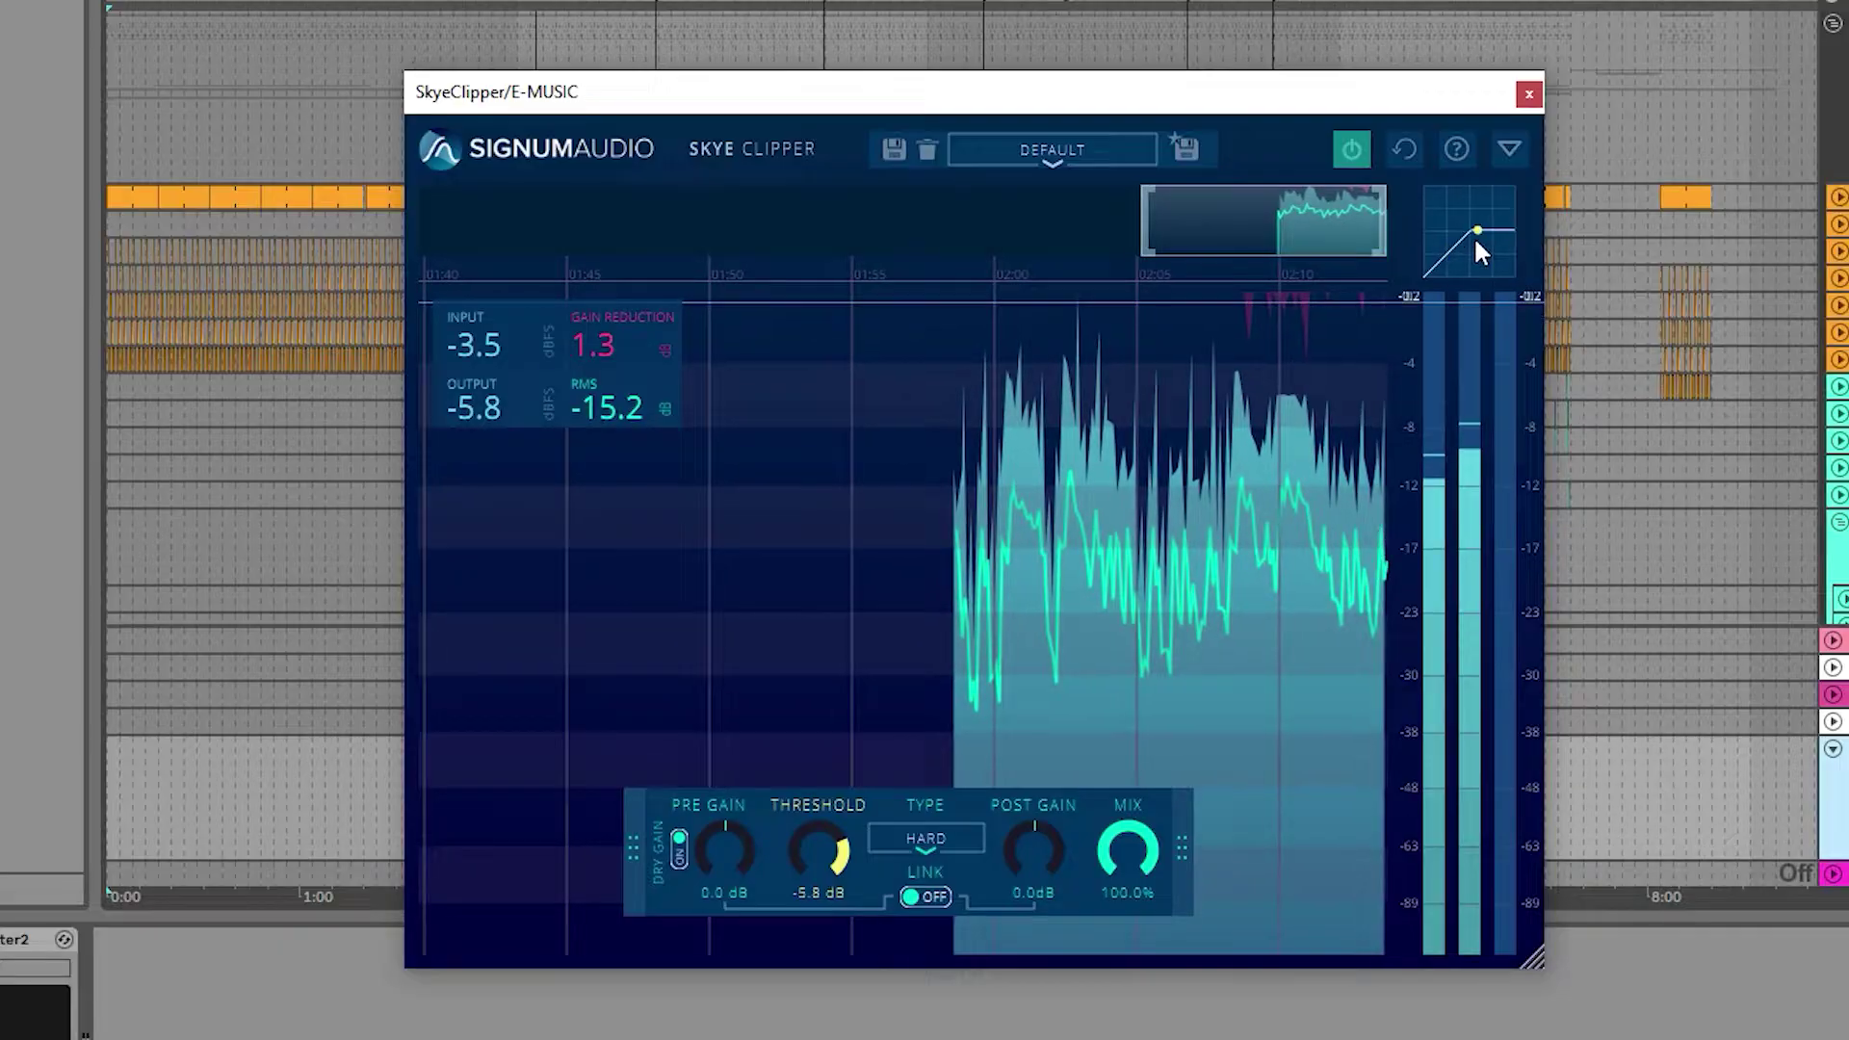
left_click(939, 840)
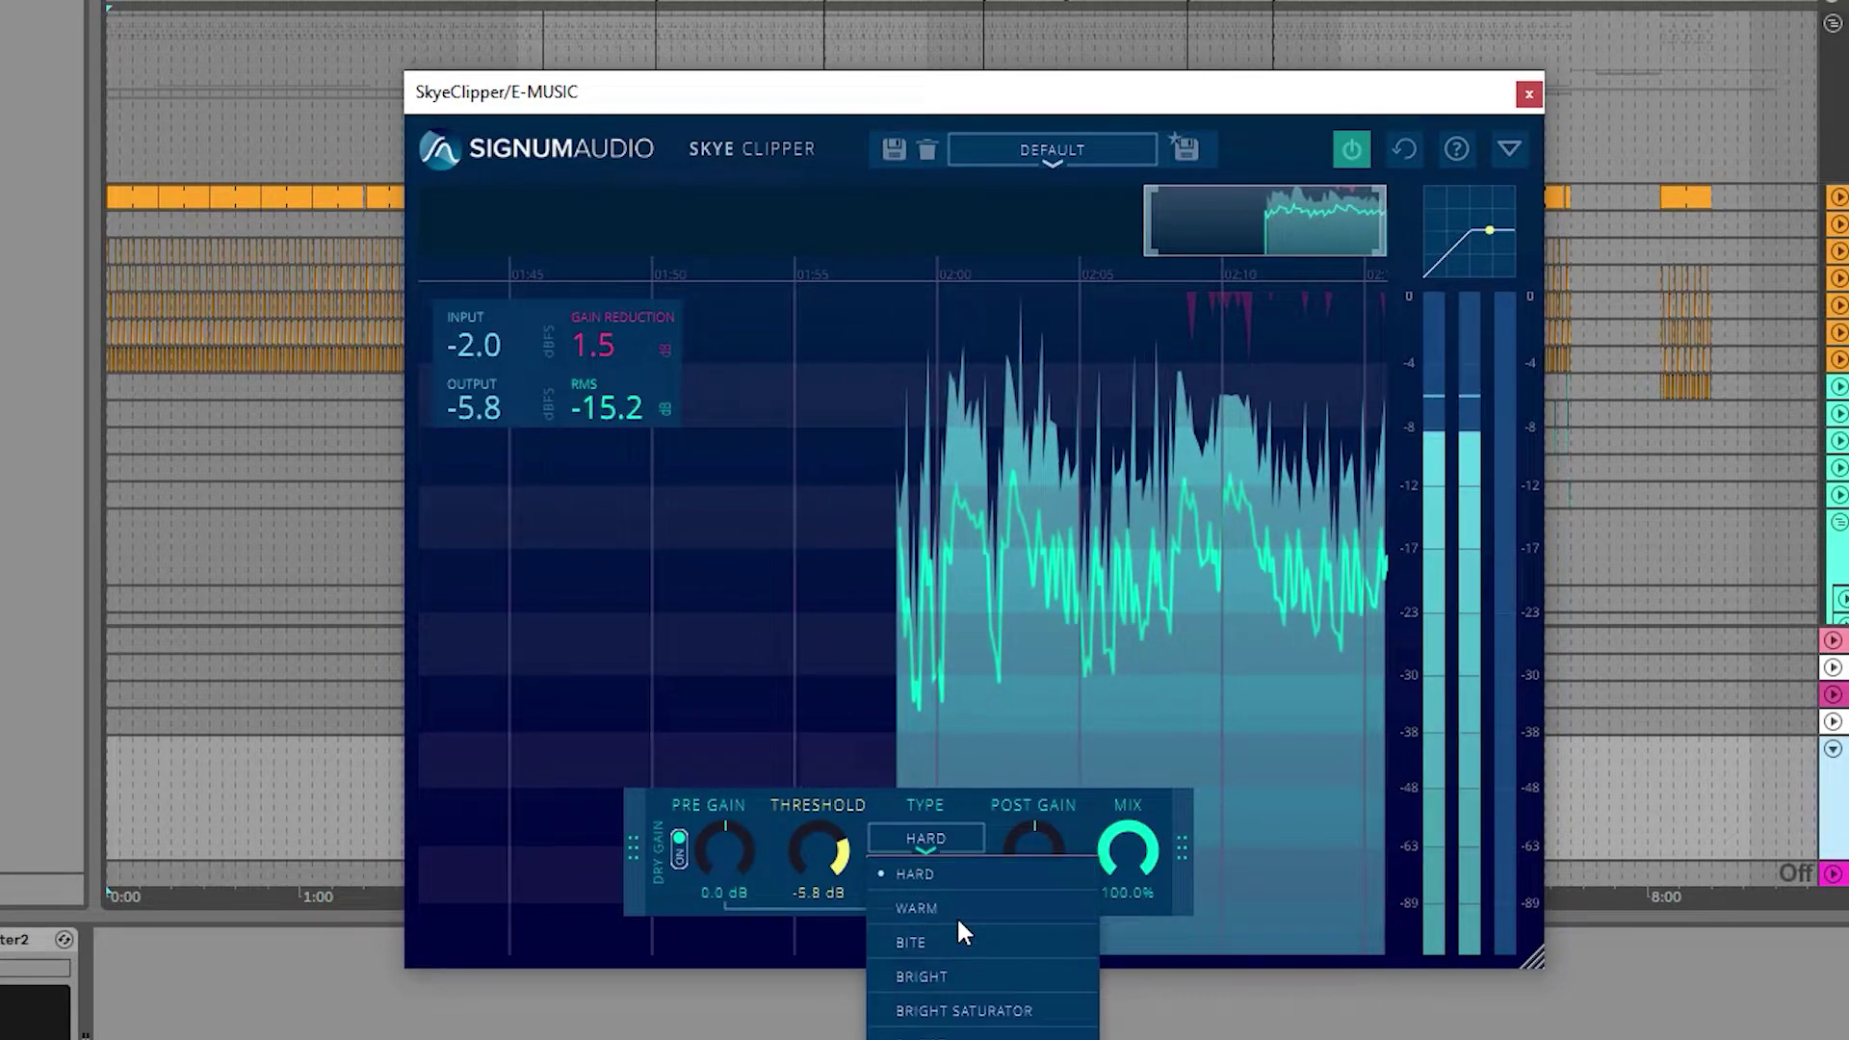
left_click(956, 910)
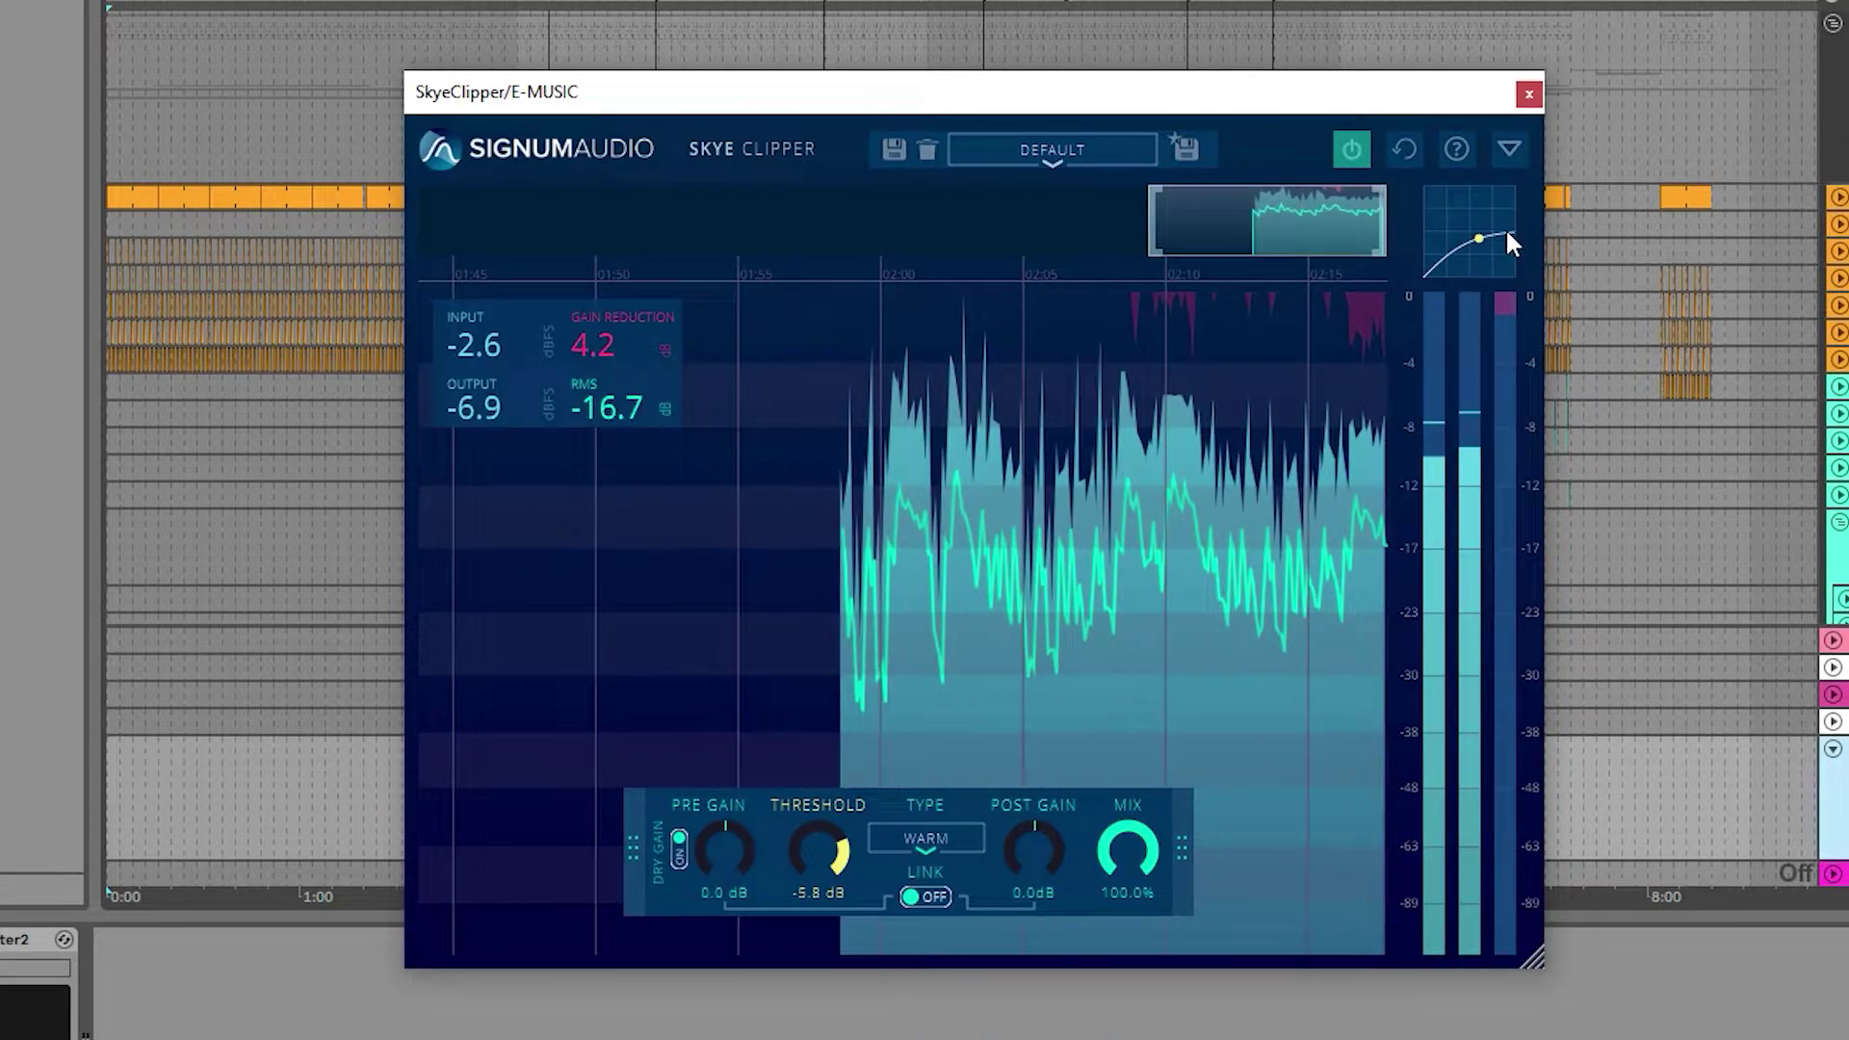
left_click_drag(843, 855, 900, 701)
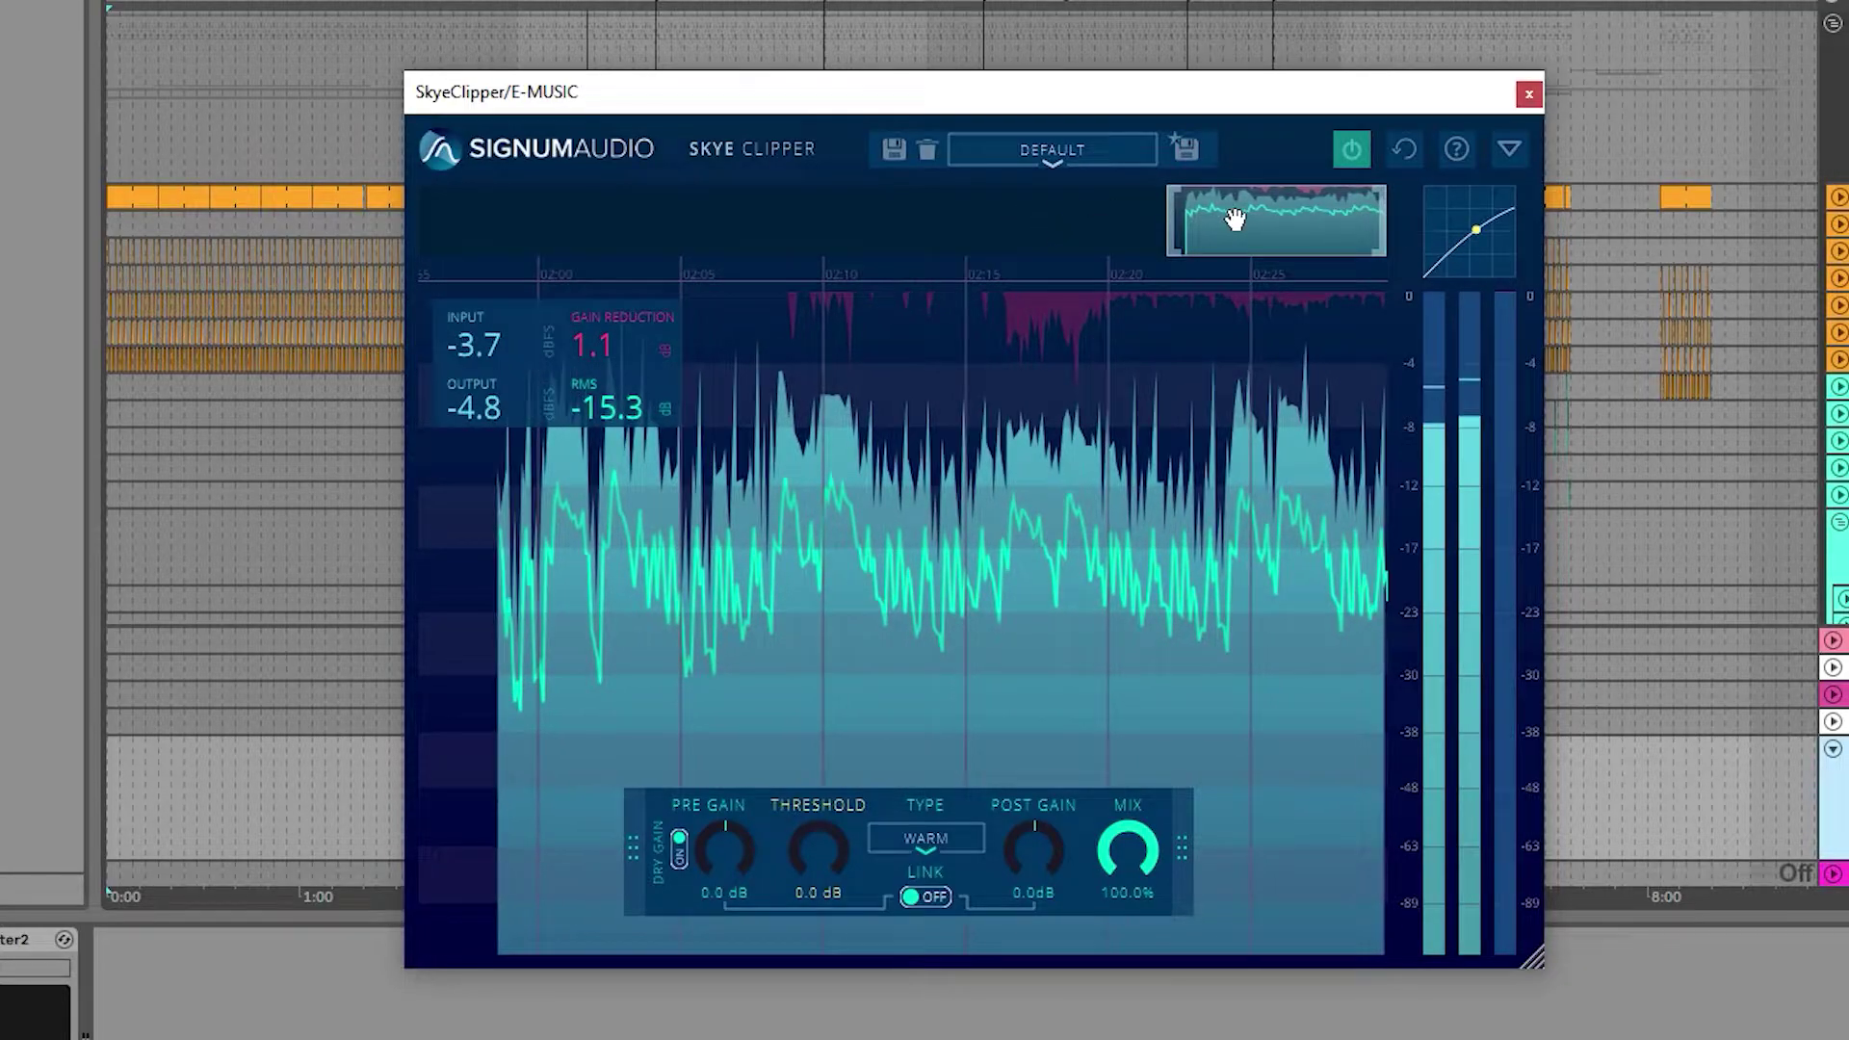
Zoom the graph onto the 02:05–02:30 stretch of the waveform history.
left_click_drag(1280, 228, 1327, 226)
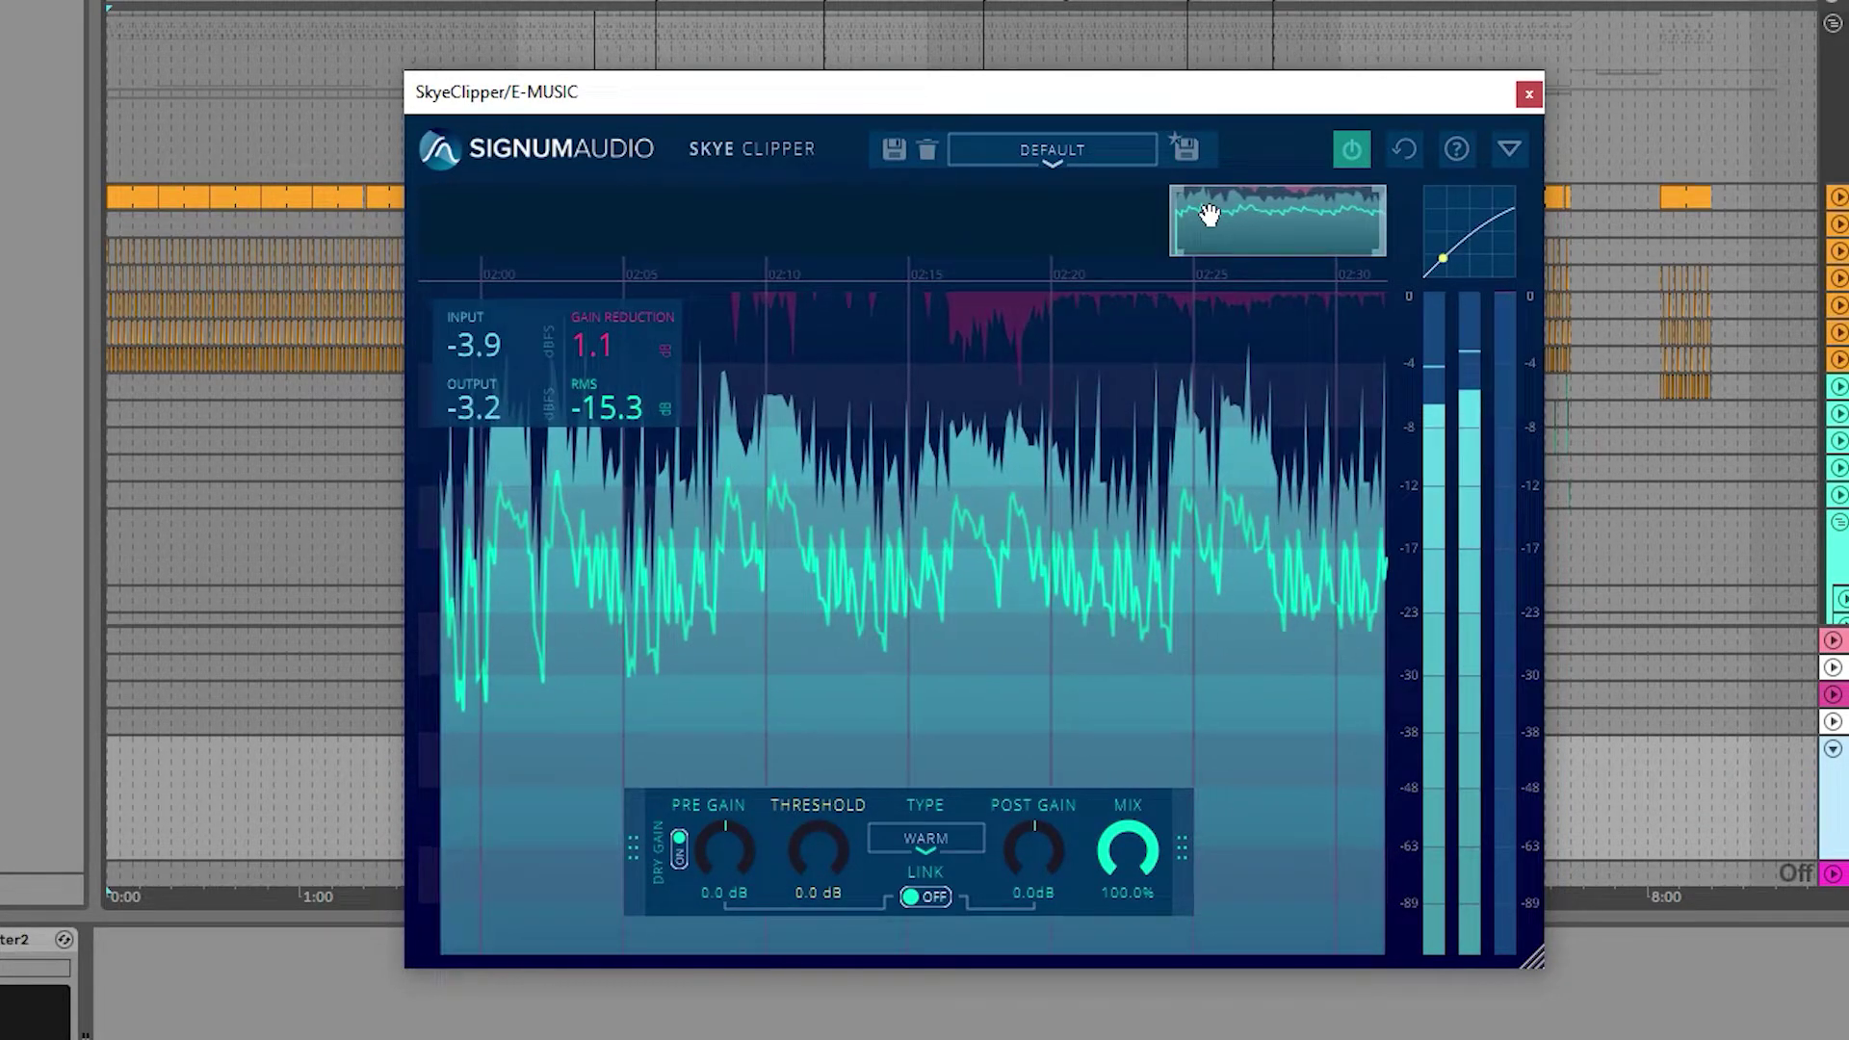
left_click_drag(1170, 221, 1187, 221)
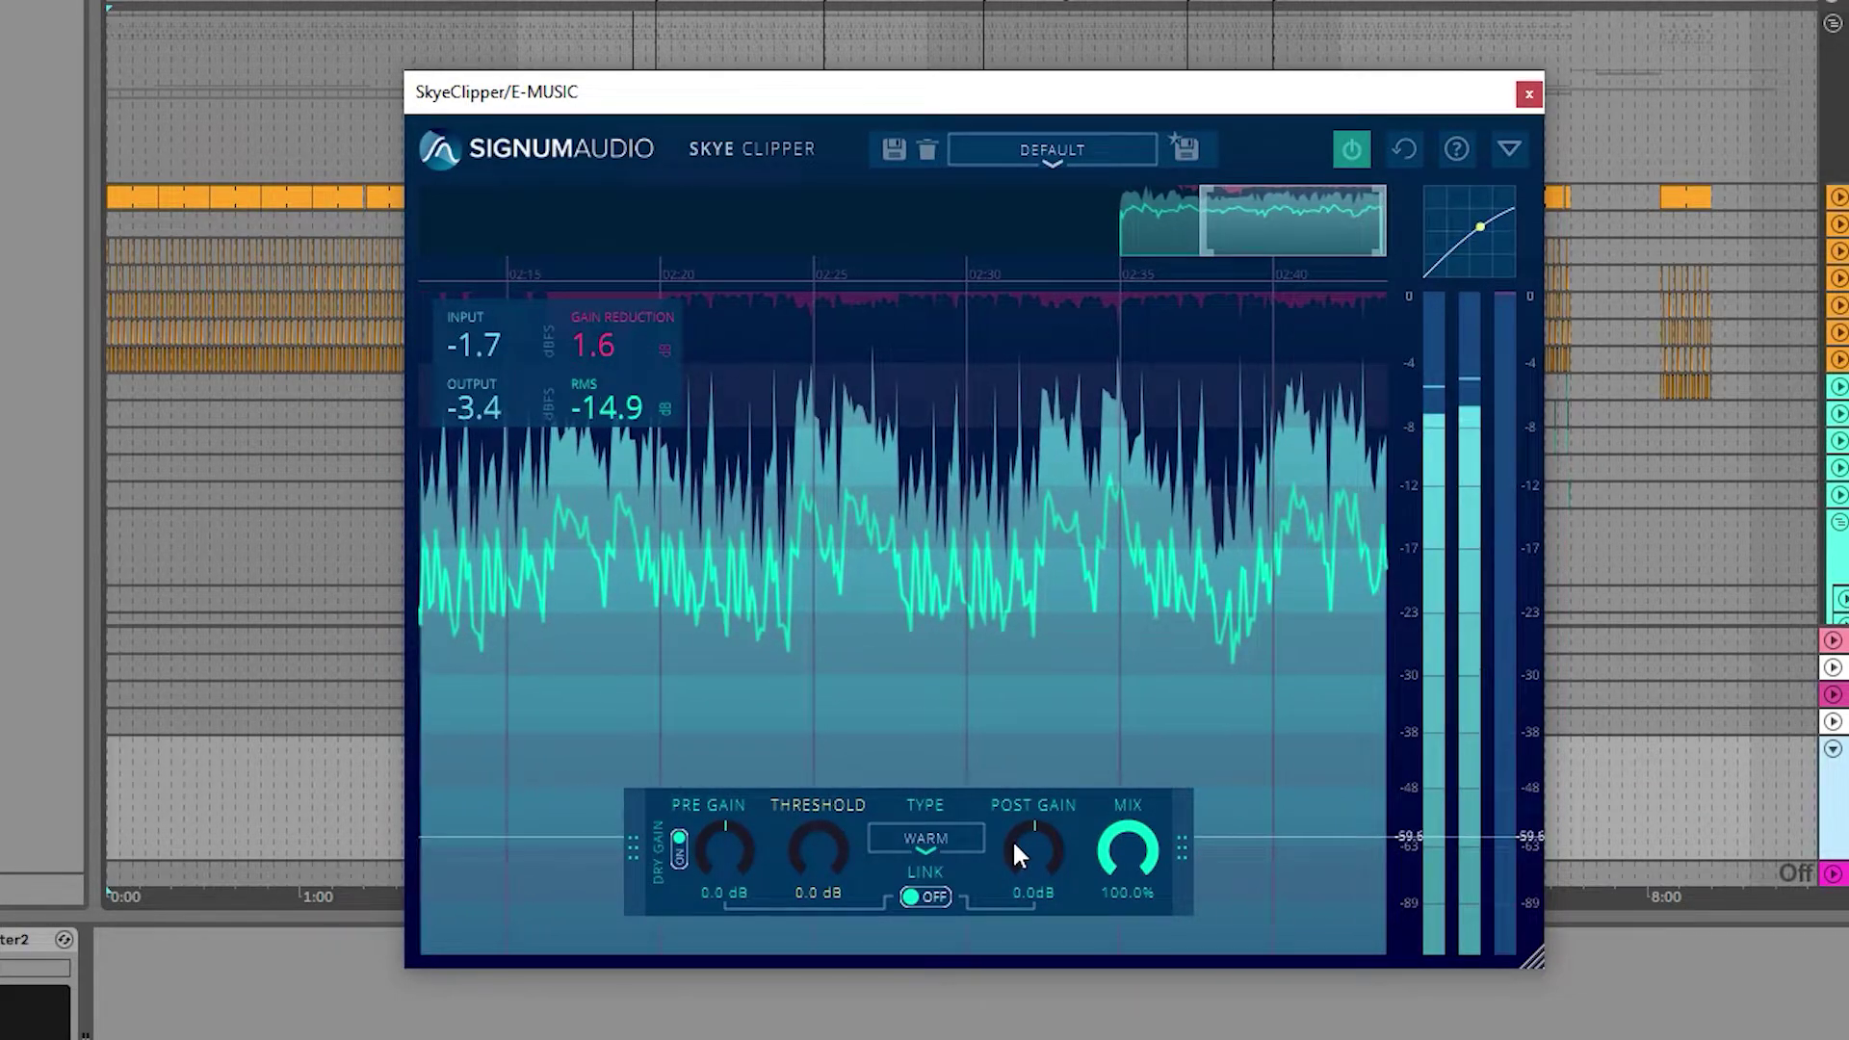
mouse_move(1183, 837)
left_mouse_down()
mouse_move(1305, 693)
mouse_move(1006, 665)
mouse_move(1189, 437)
mouse_move(1102, 404)
mouse_move(985, 860)
mouse_move(1411, 859)
mouse_move(1015, 751)
mouse_move(1164, 876)
mouse_move(1184, 836)
left_mouse_up()
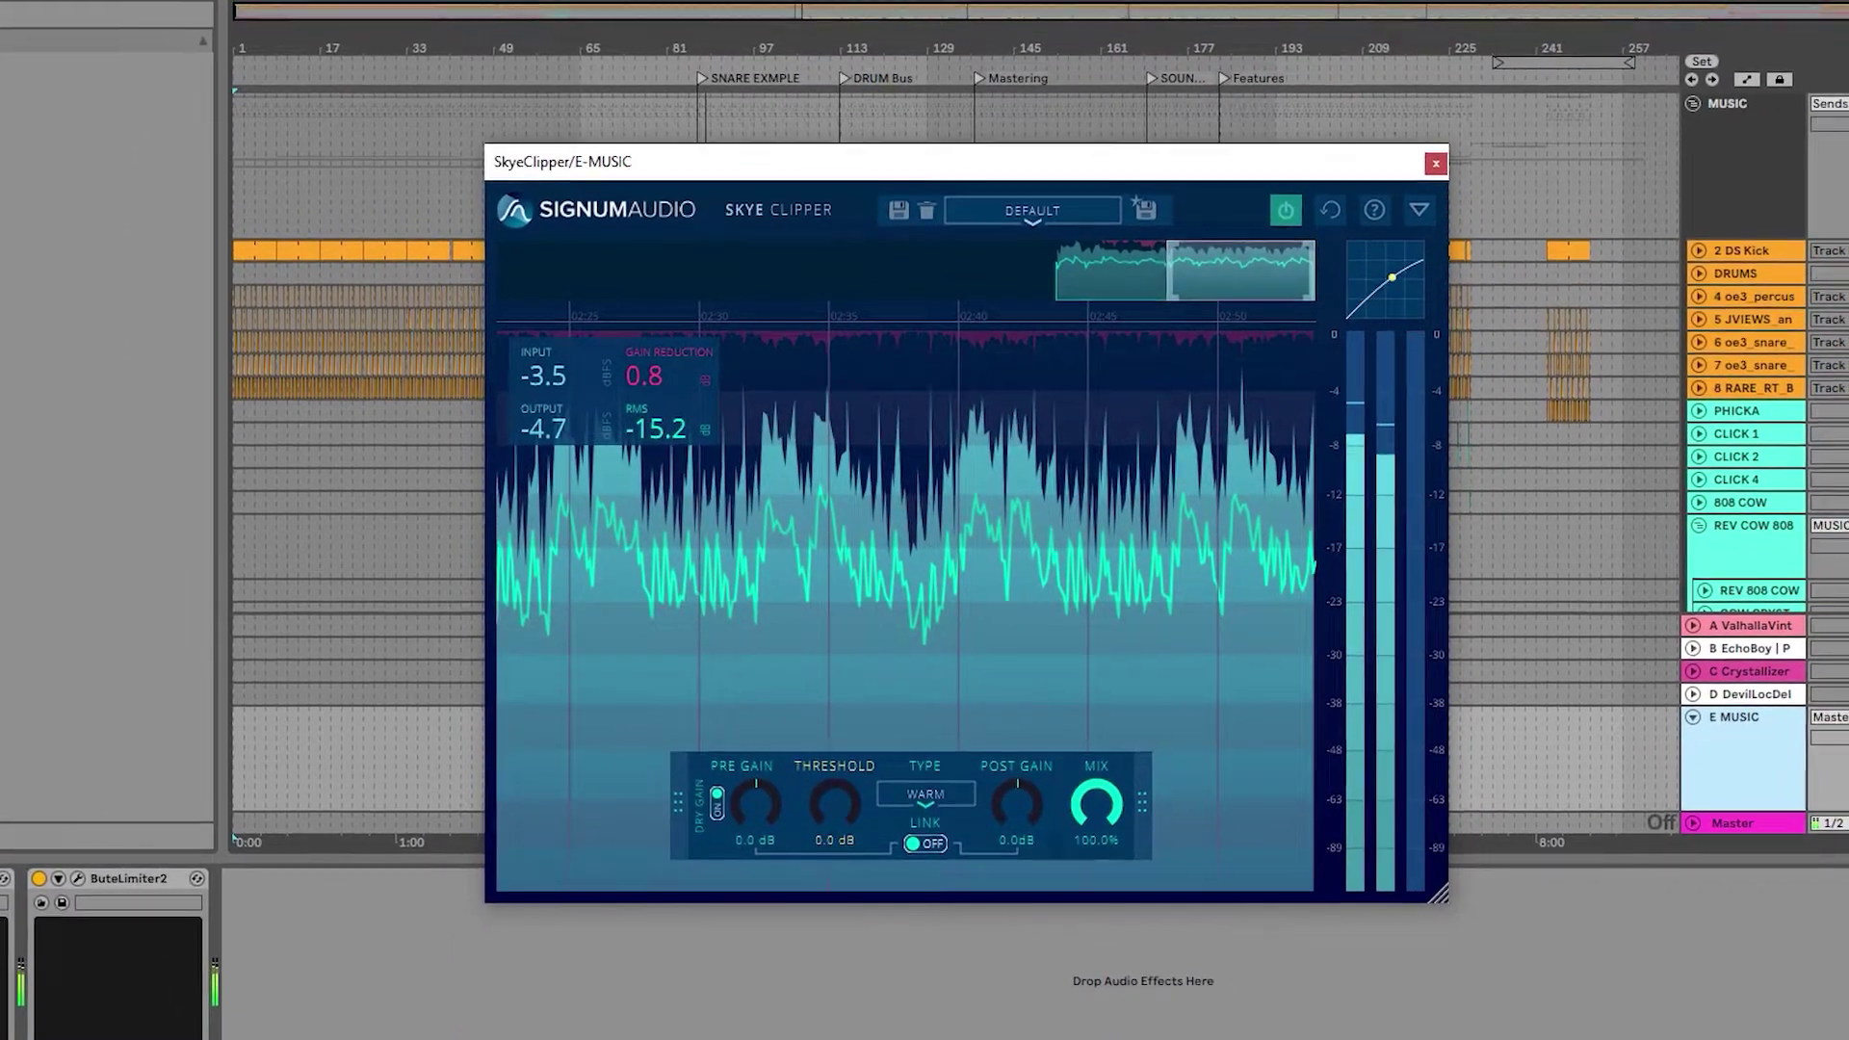
Open the snare's clipper, raise post gain to about 5.9 dB, and A/B it with bypass.
left_click(1782, 367)
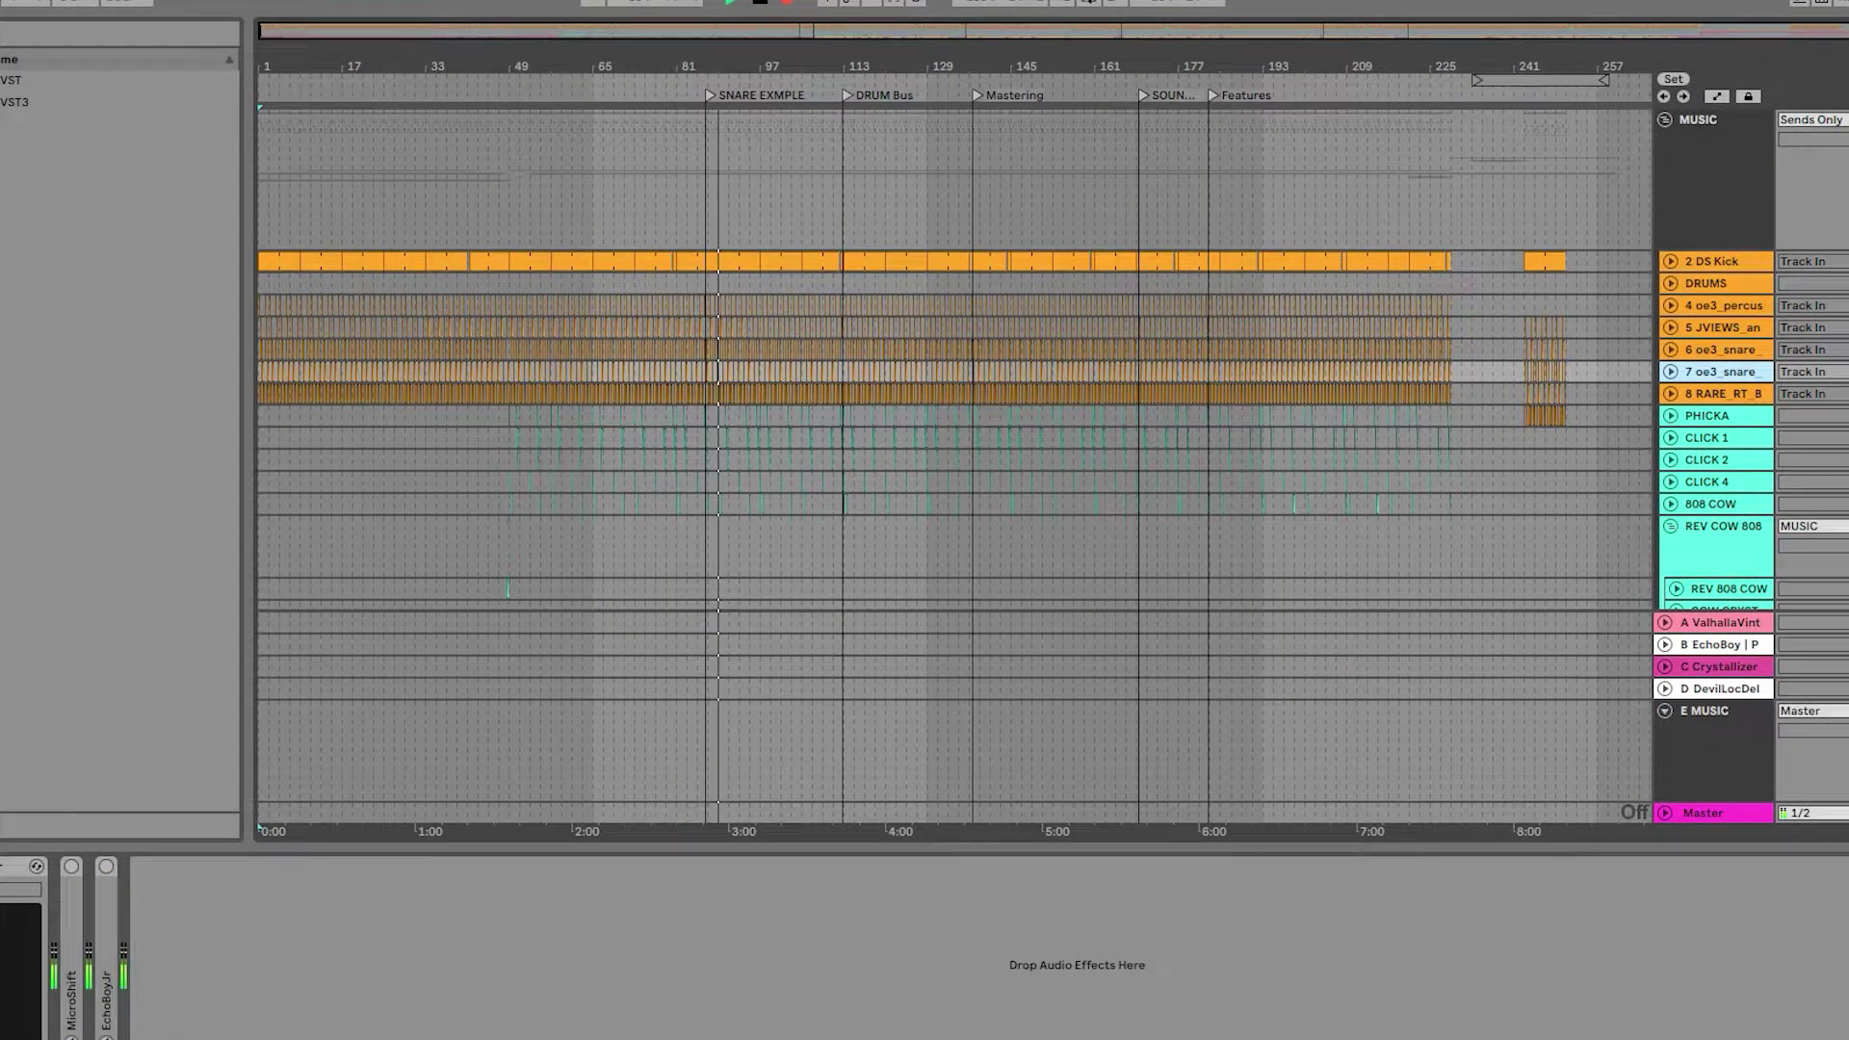
key("ctrl+alt+p")
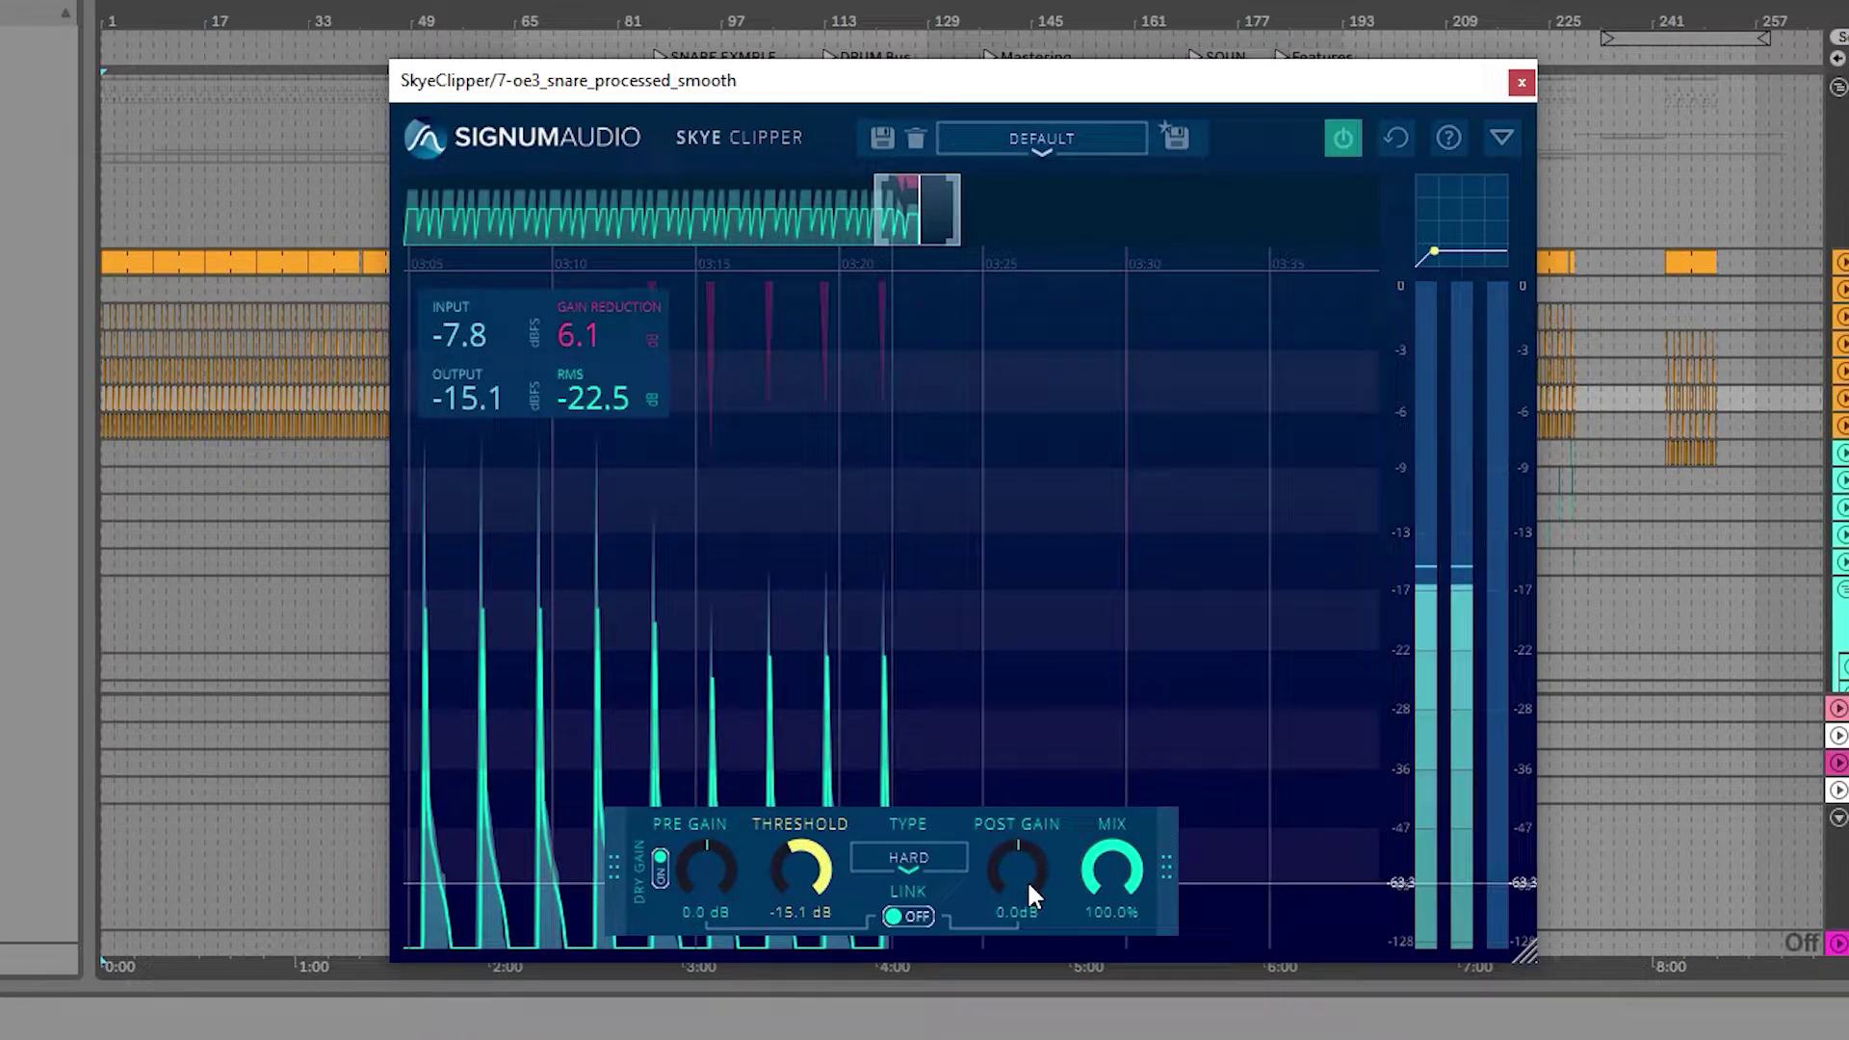
left_click_drag(1028, 884, 1054, 832)
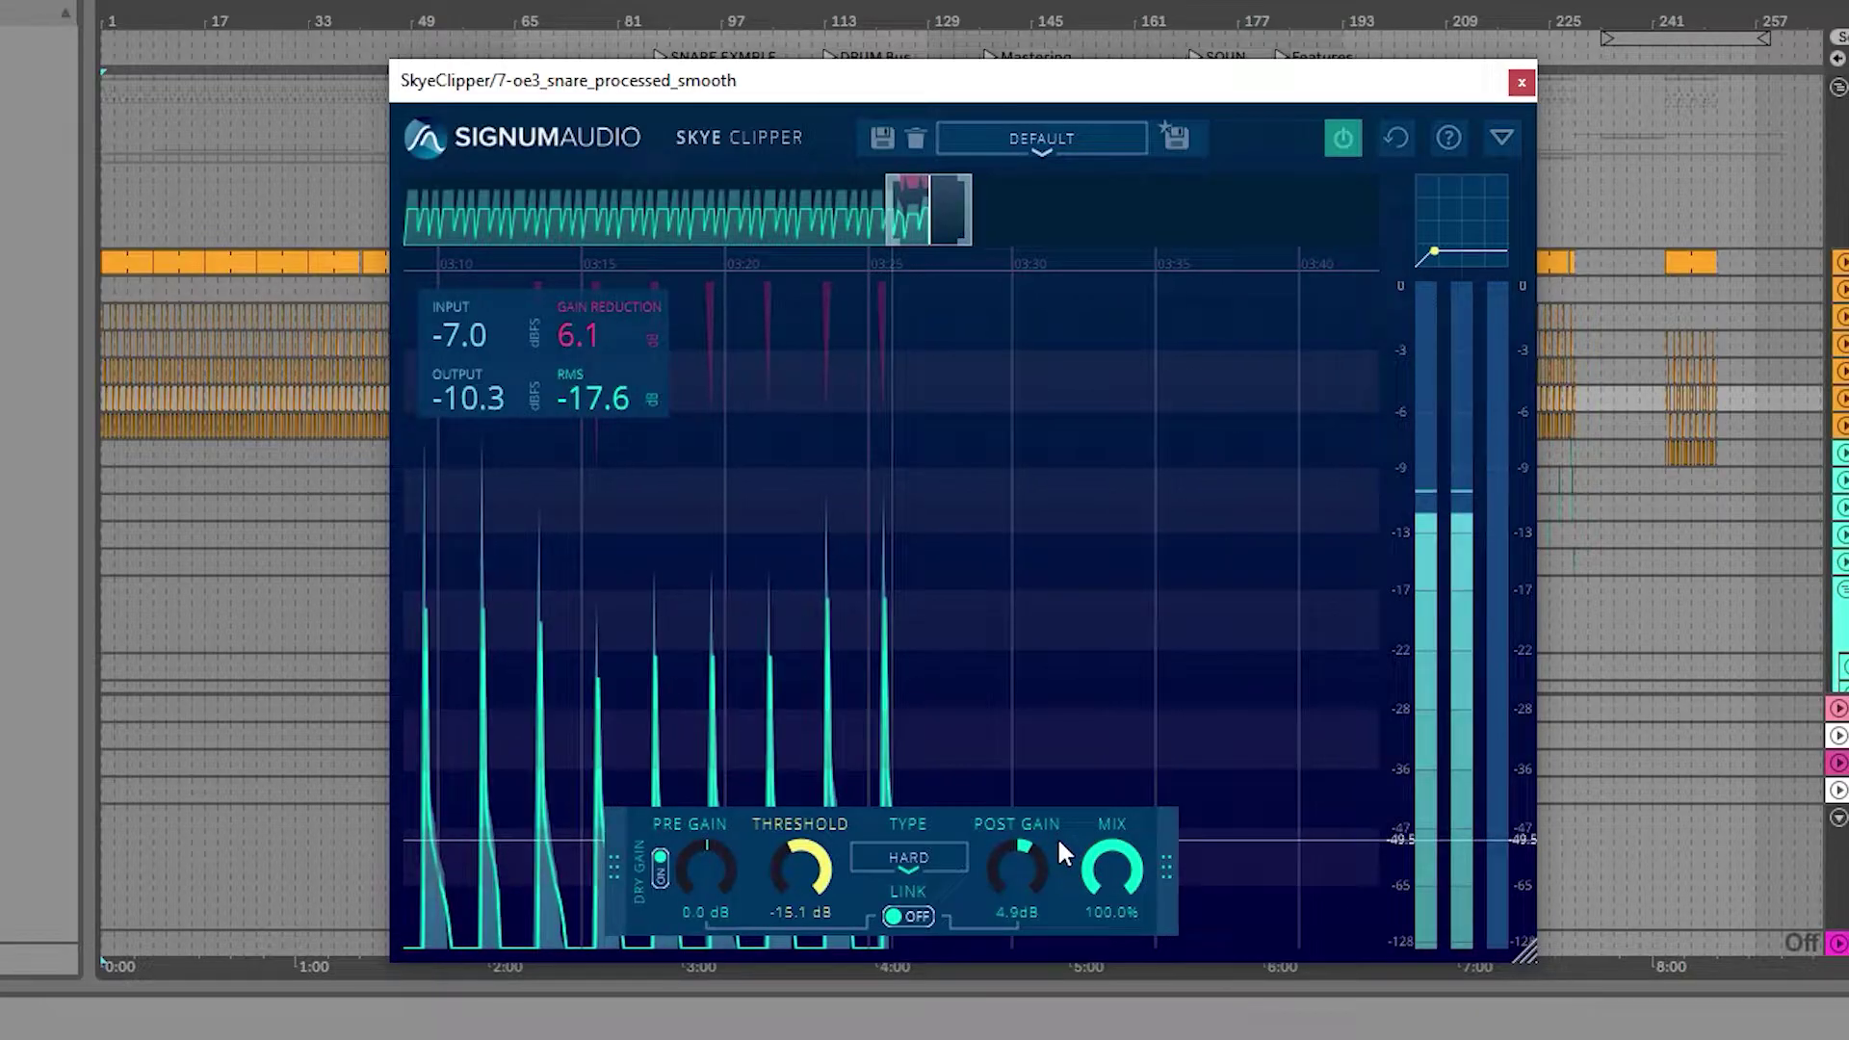
mouse_move(1055, 837)
left_mouse_down()
mouse_move(1059, 863)
mouse_move(1065, 847)
left_mouse_up()
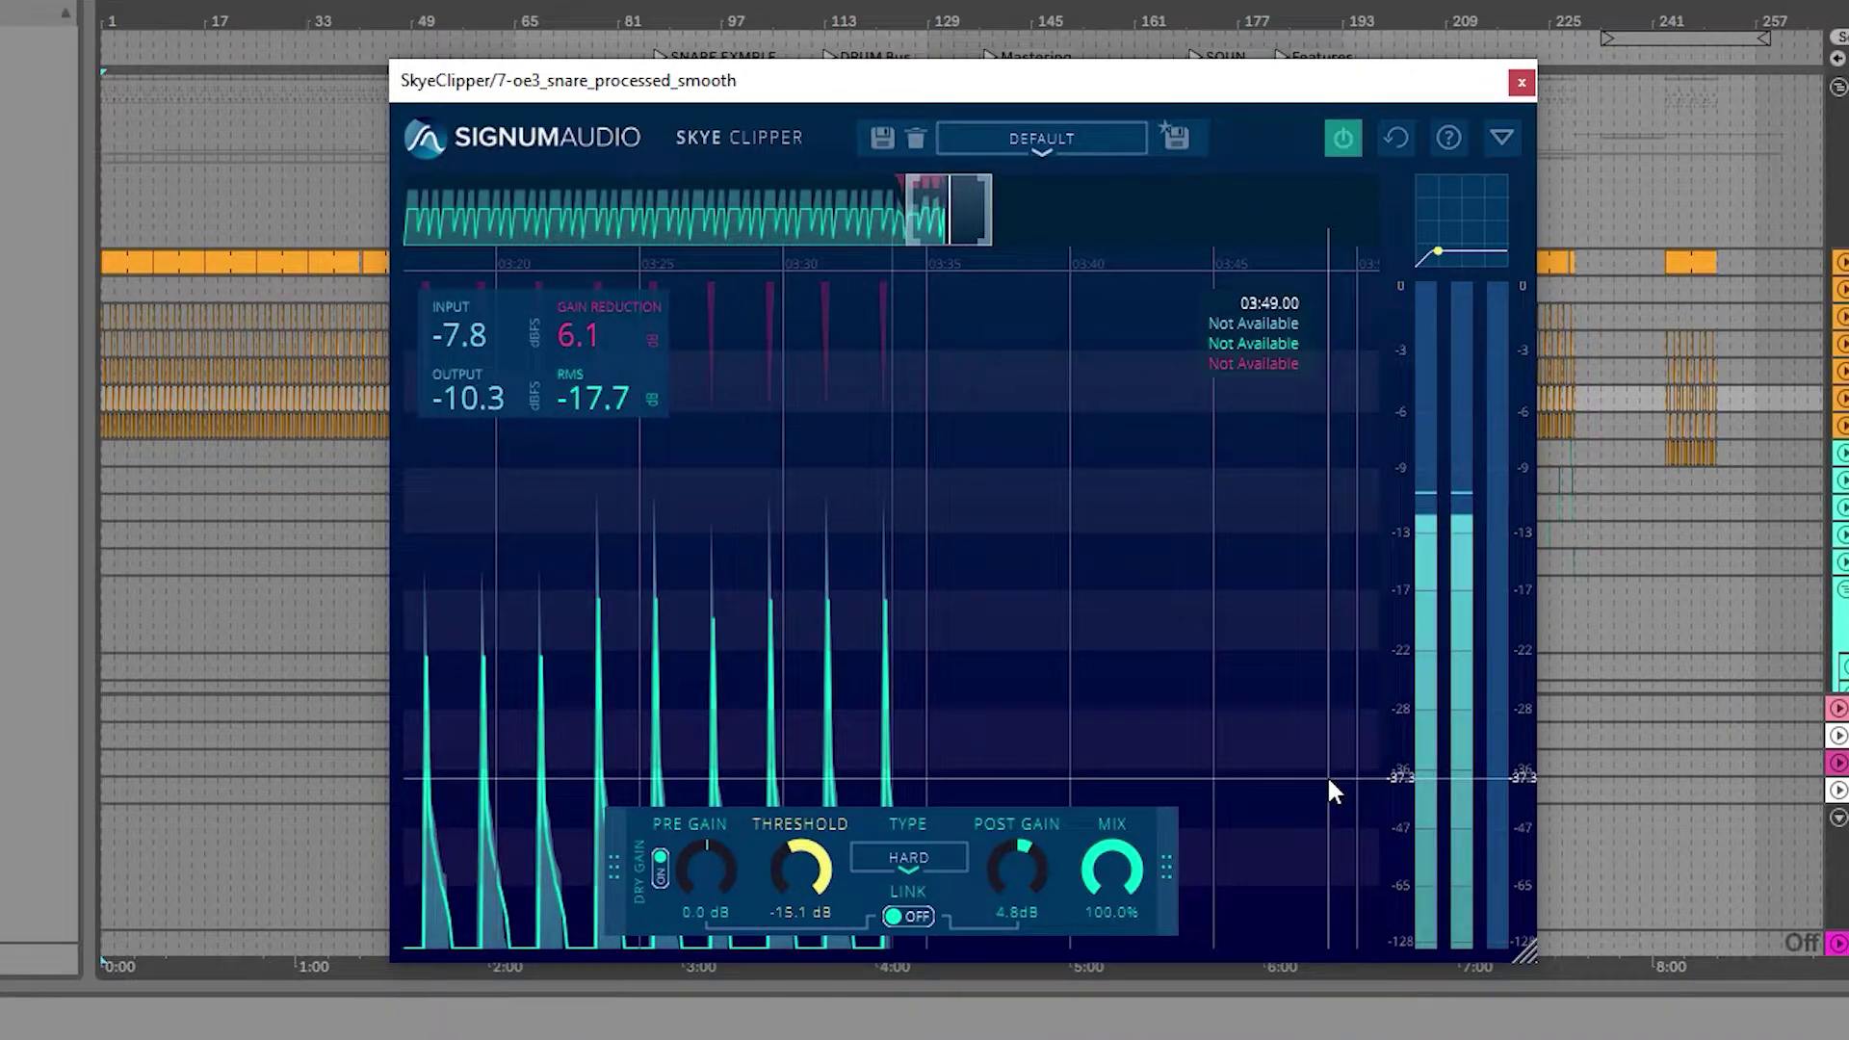
mouse_move(1021, 894)
left_mouse_down()
mouse_move(1027, 870)
mouse_move(1032, 887)
left_mouse_up()
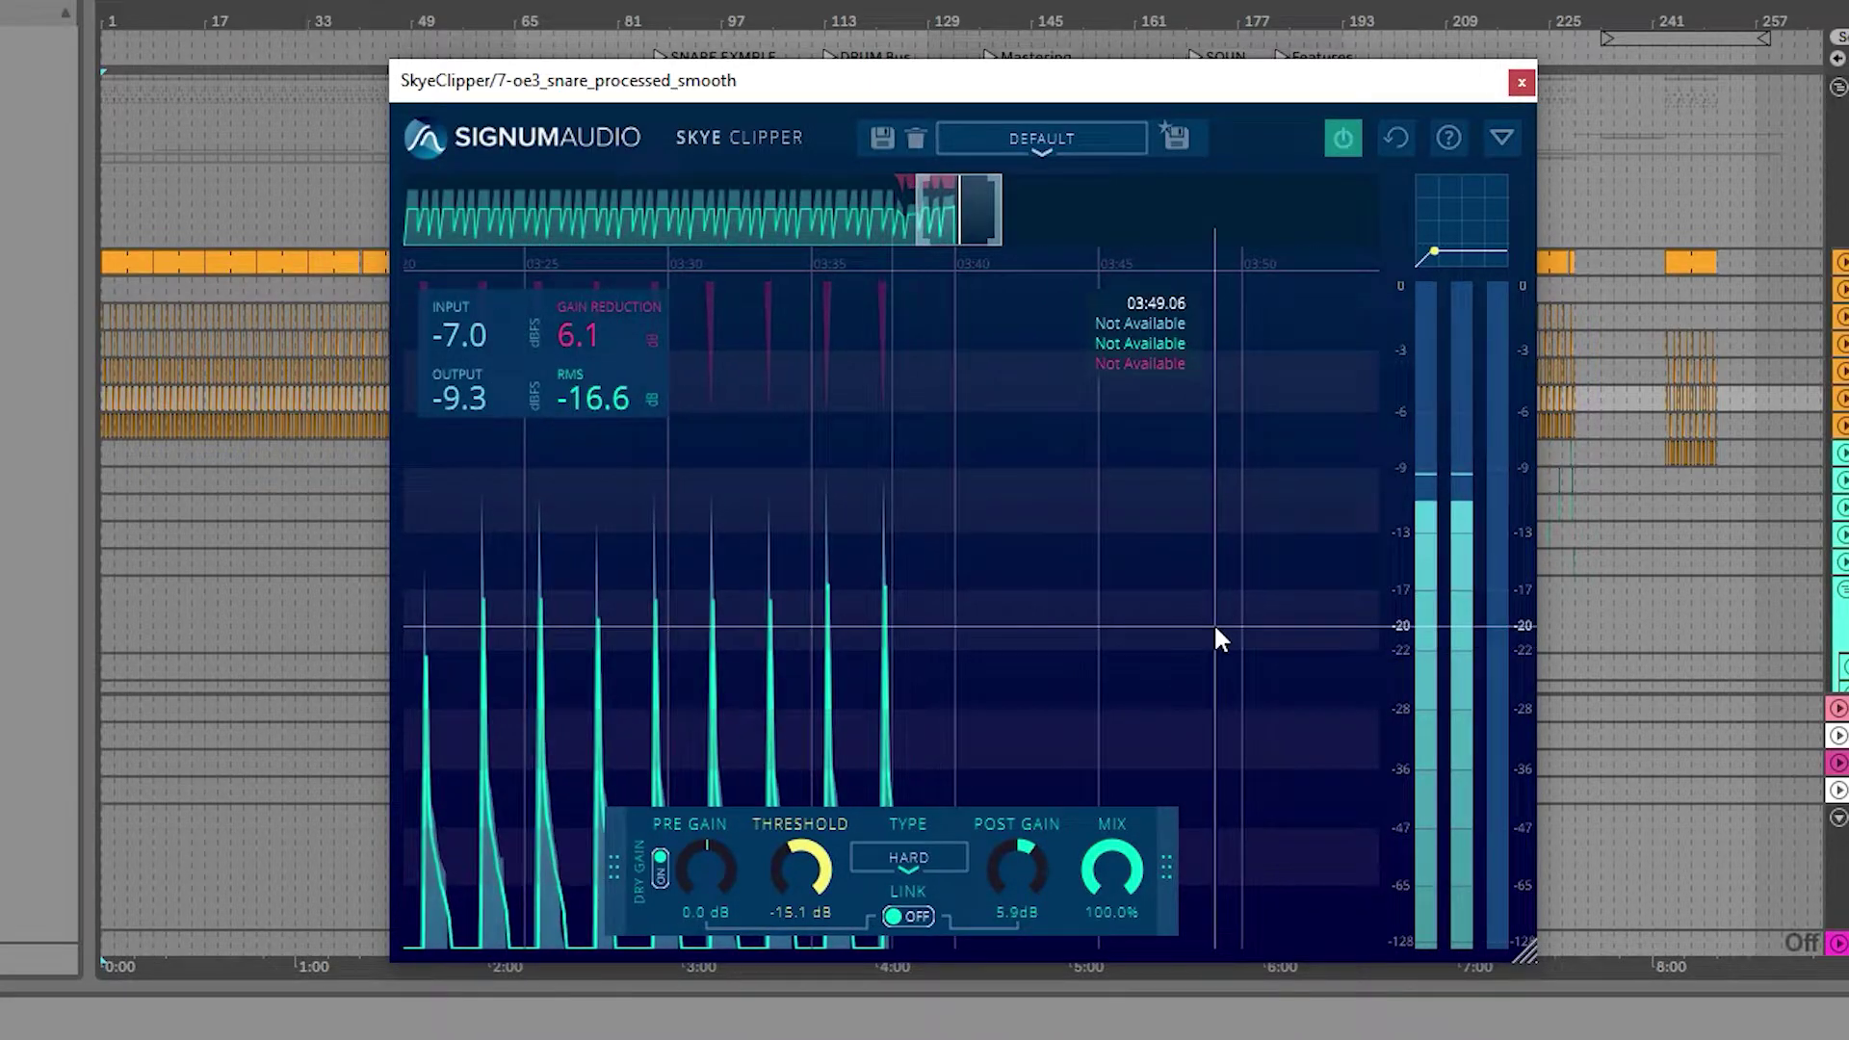
left_click(1341, 142)
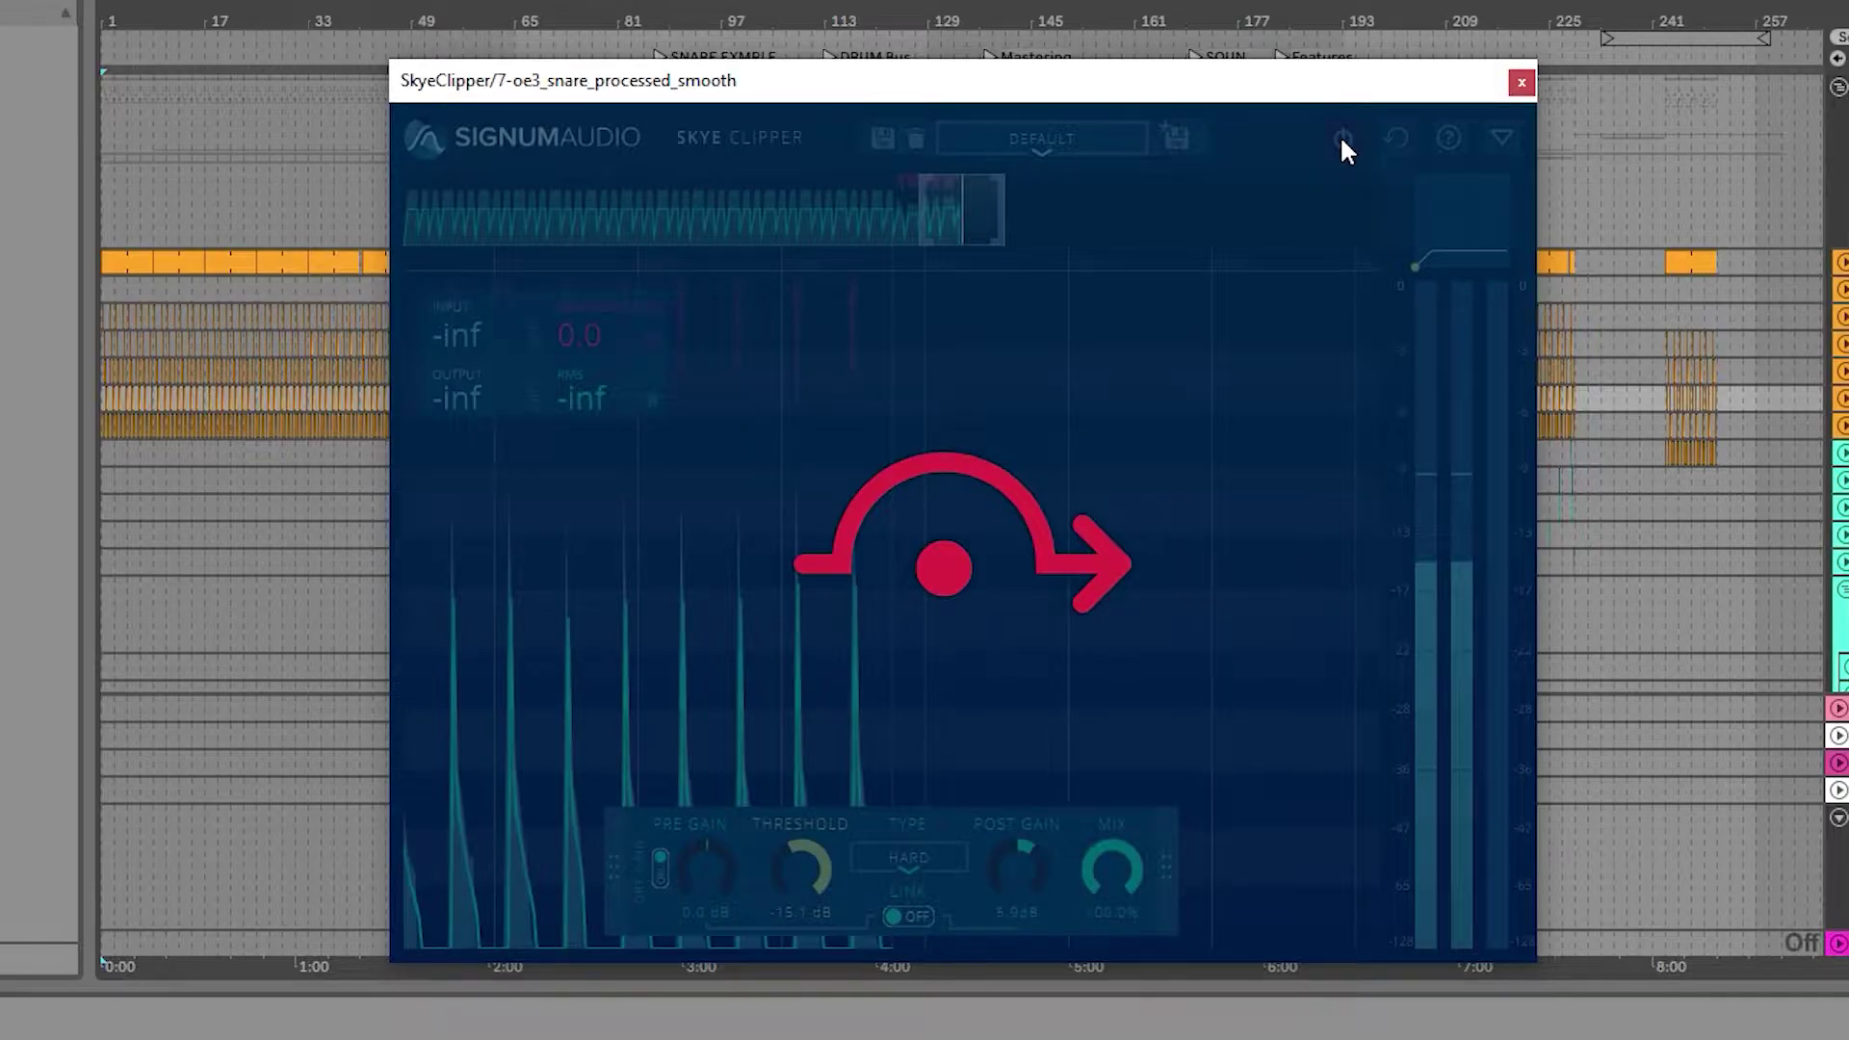
left_click(1341, 141)
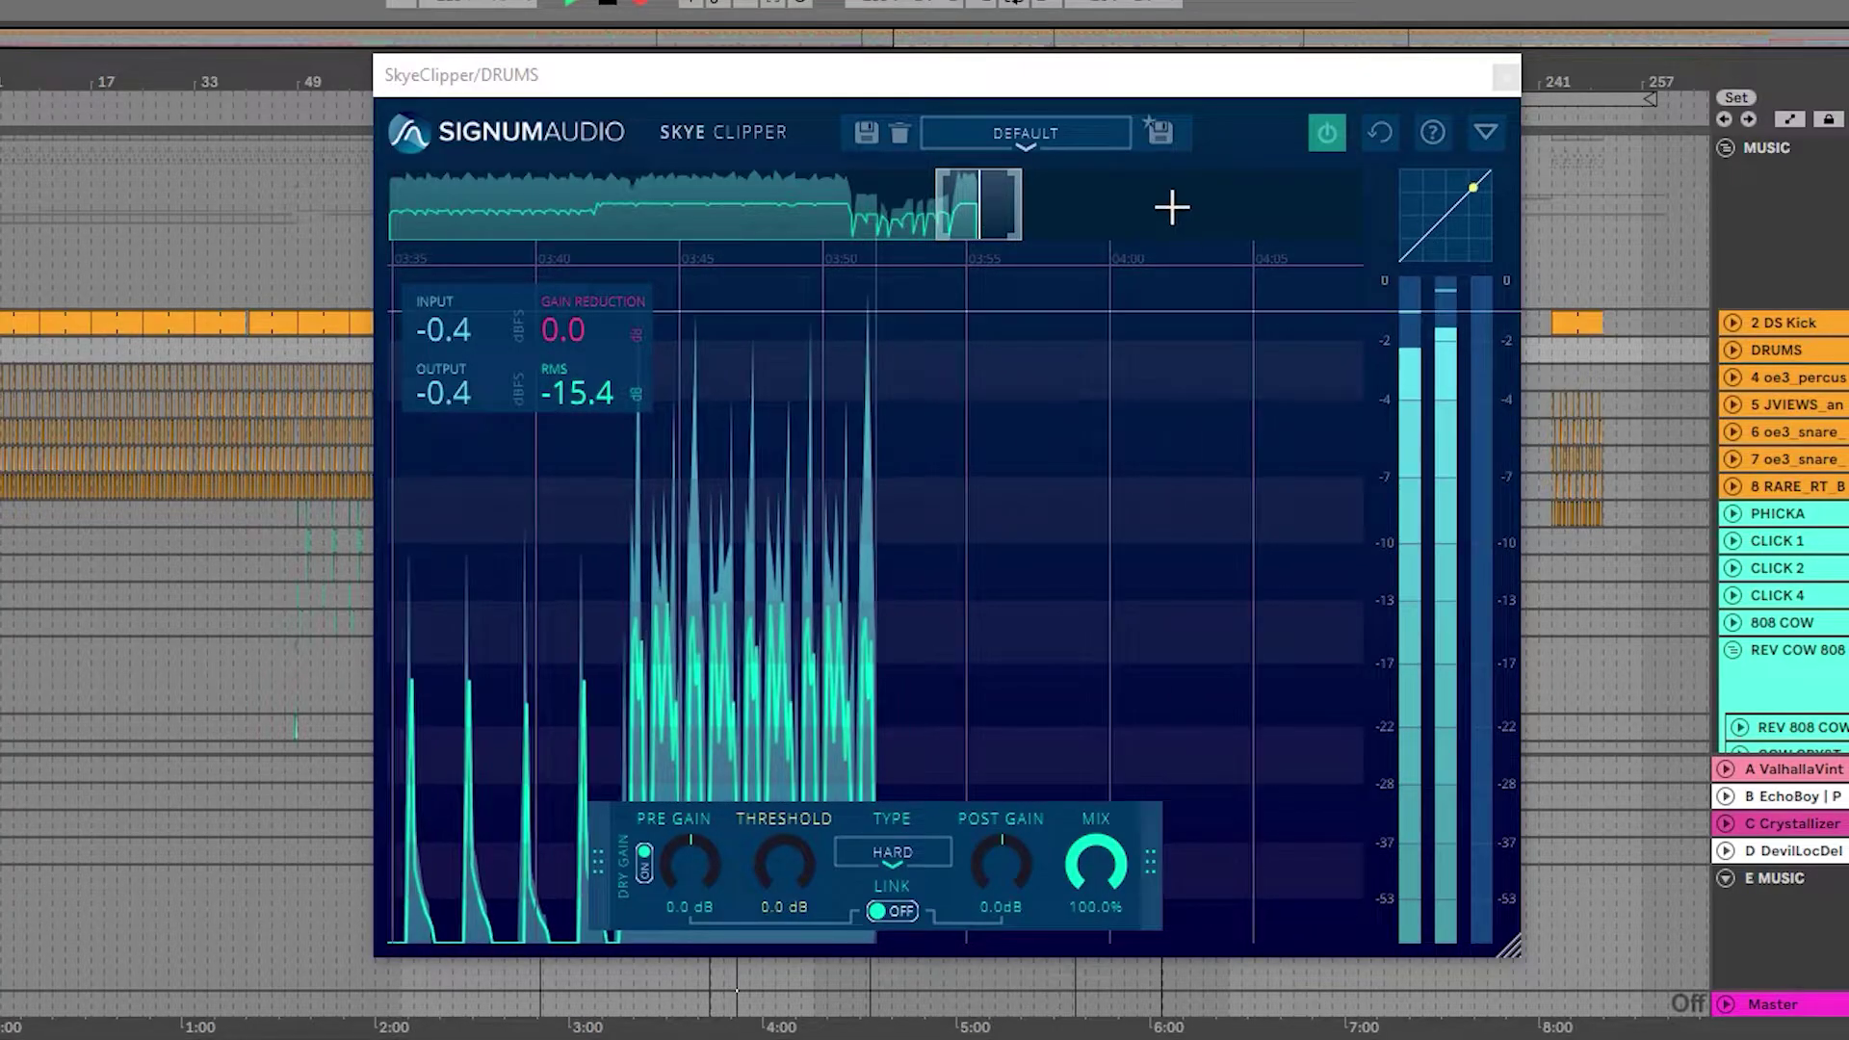
Set the DRUMS clipper to the Smooth type with pre and post gain linked.
left_click_drag(1095, 71, 1059, 103)
left_click(860, 881)
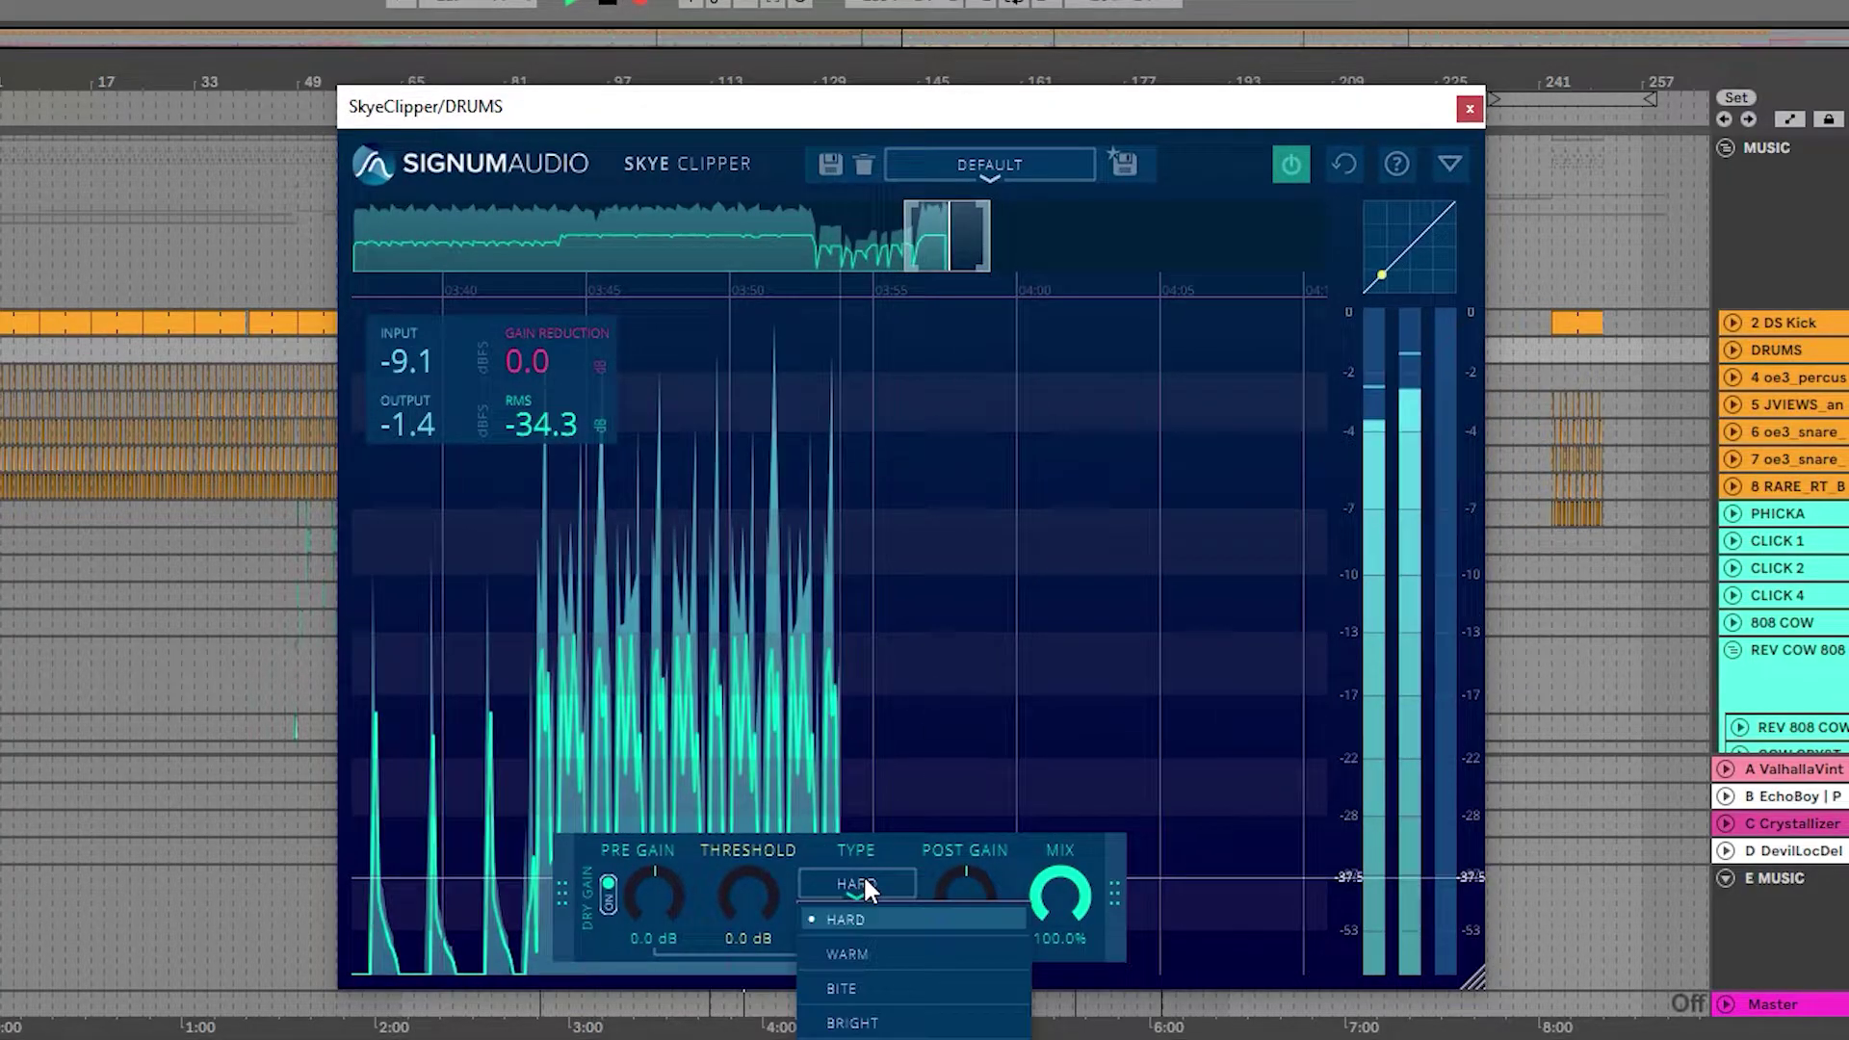
left_click(860, 881)
left_click(860, 882)
left_click(863, 929)
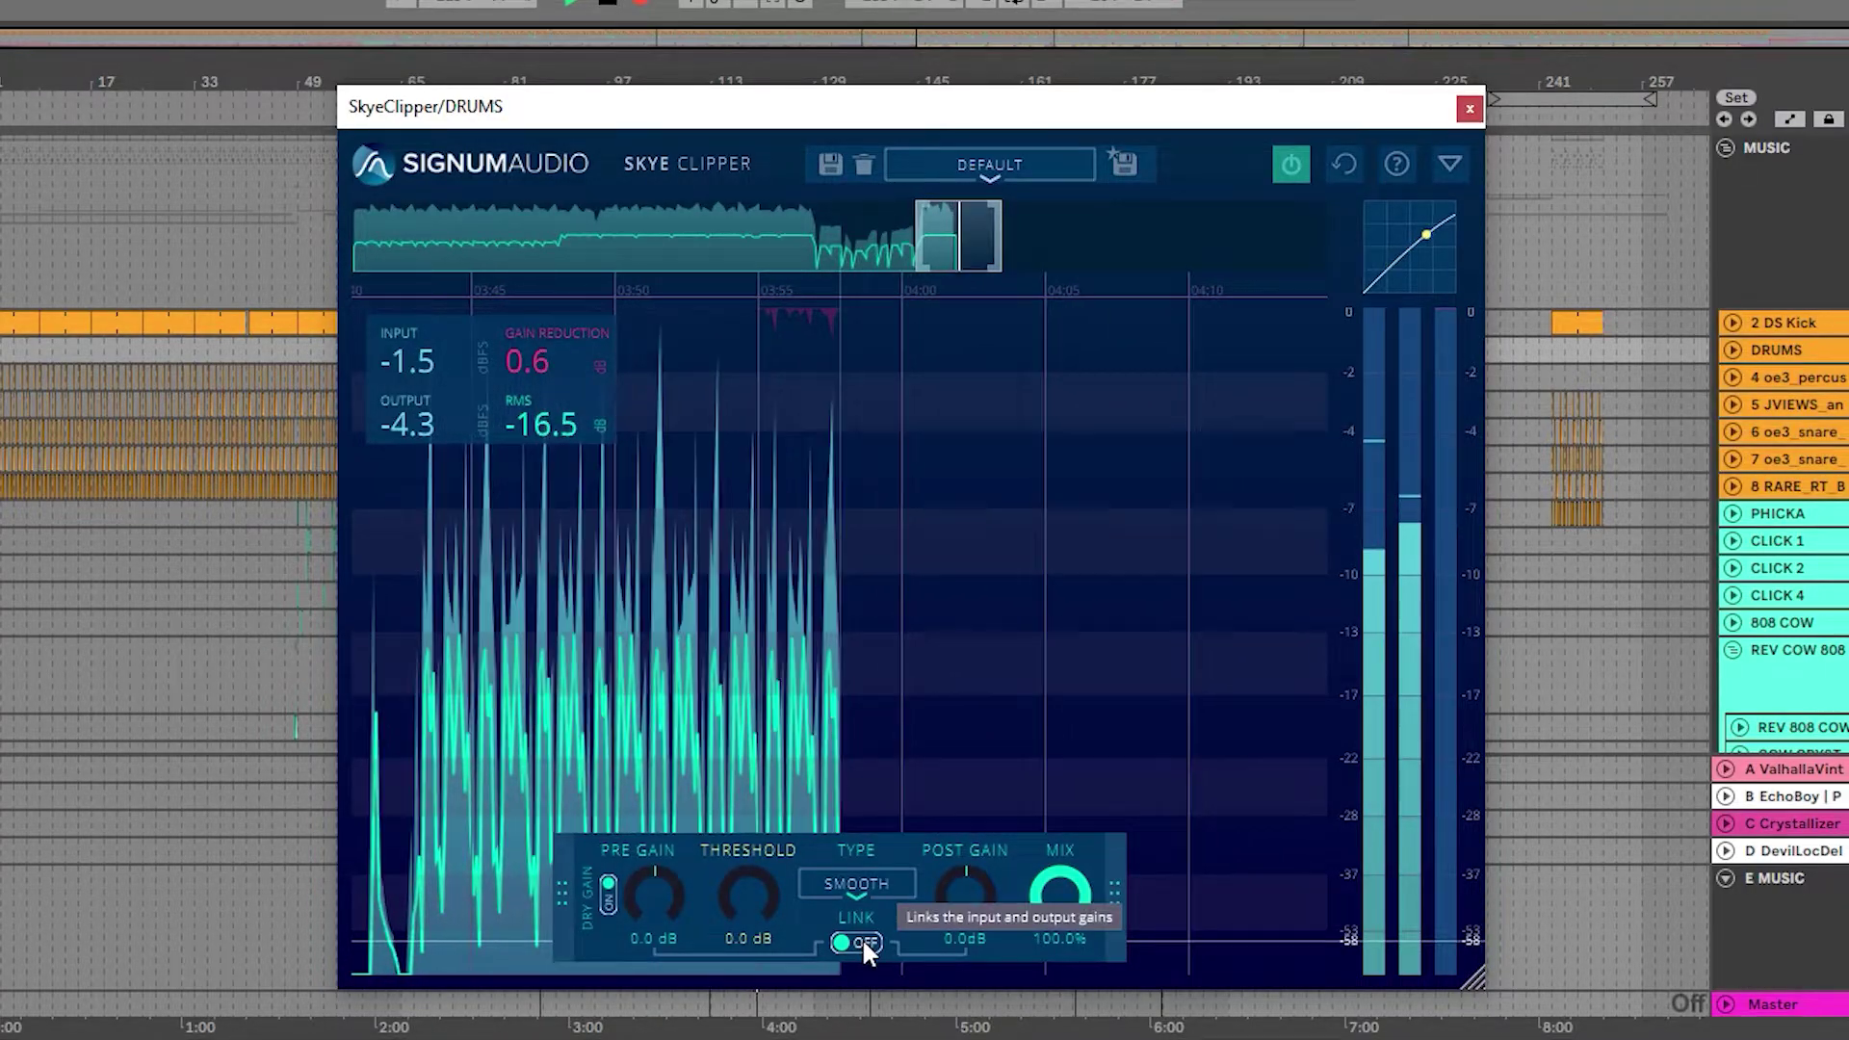
left_click(863, 941)
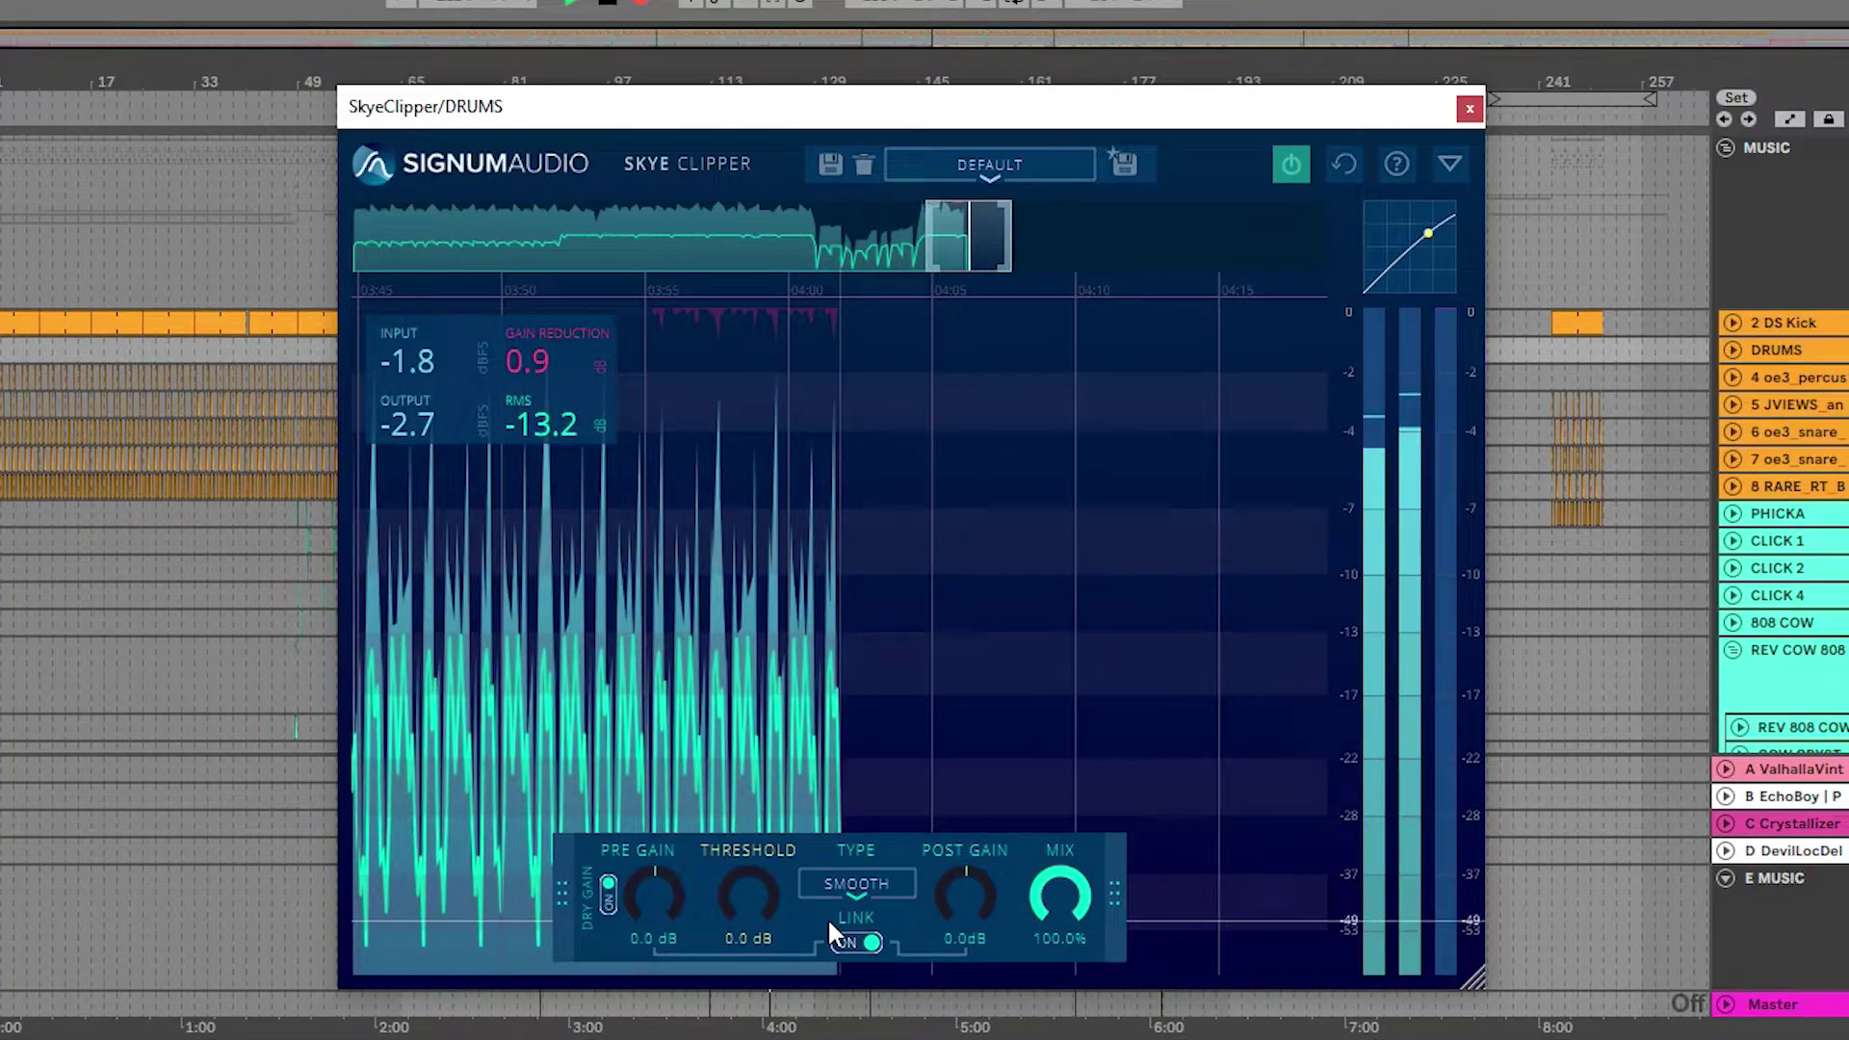
Drive the drum pre gain to 7.7 dB, then settle it at 7.1 dB.
left_click_drag(656, 896, 748, 769)
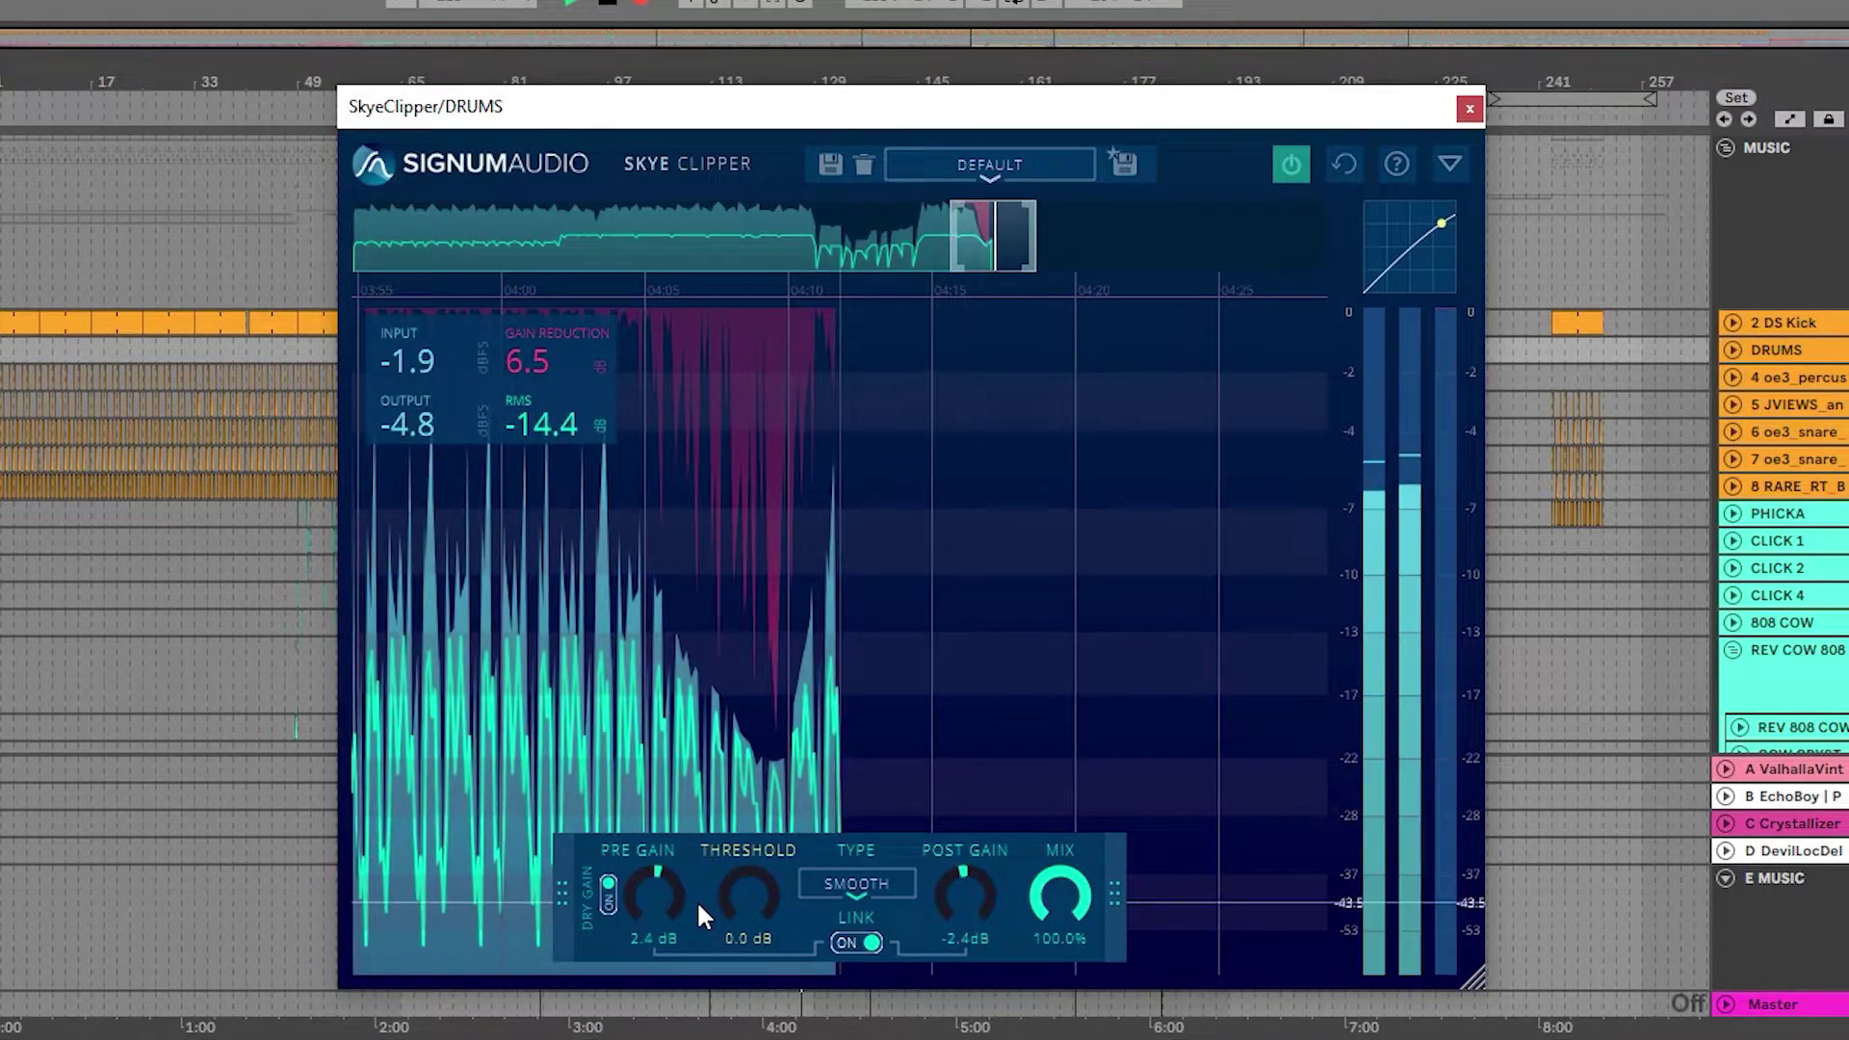
scroll(649, 896, "up", 2)
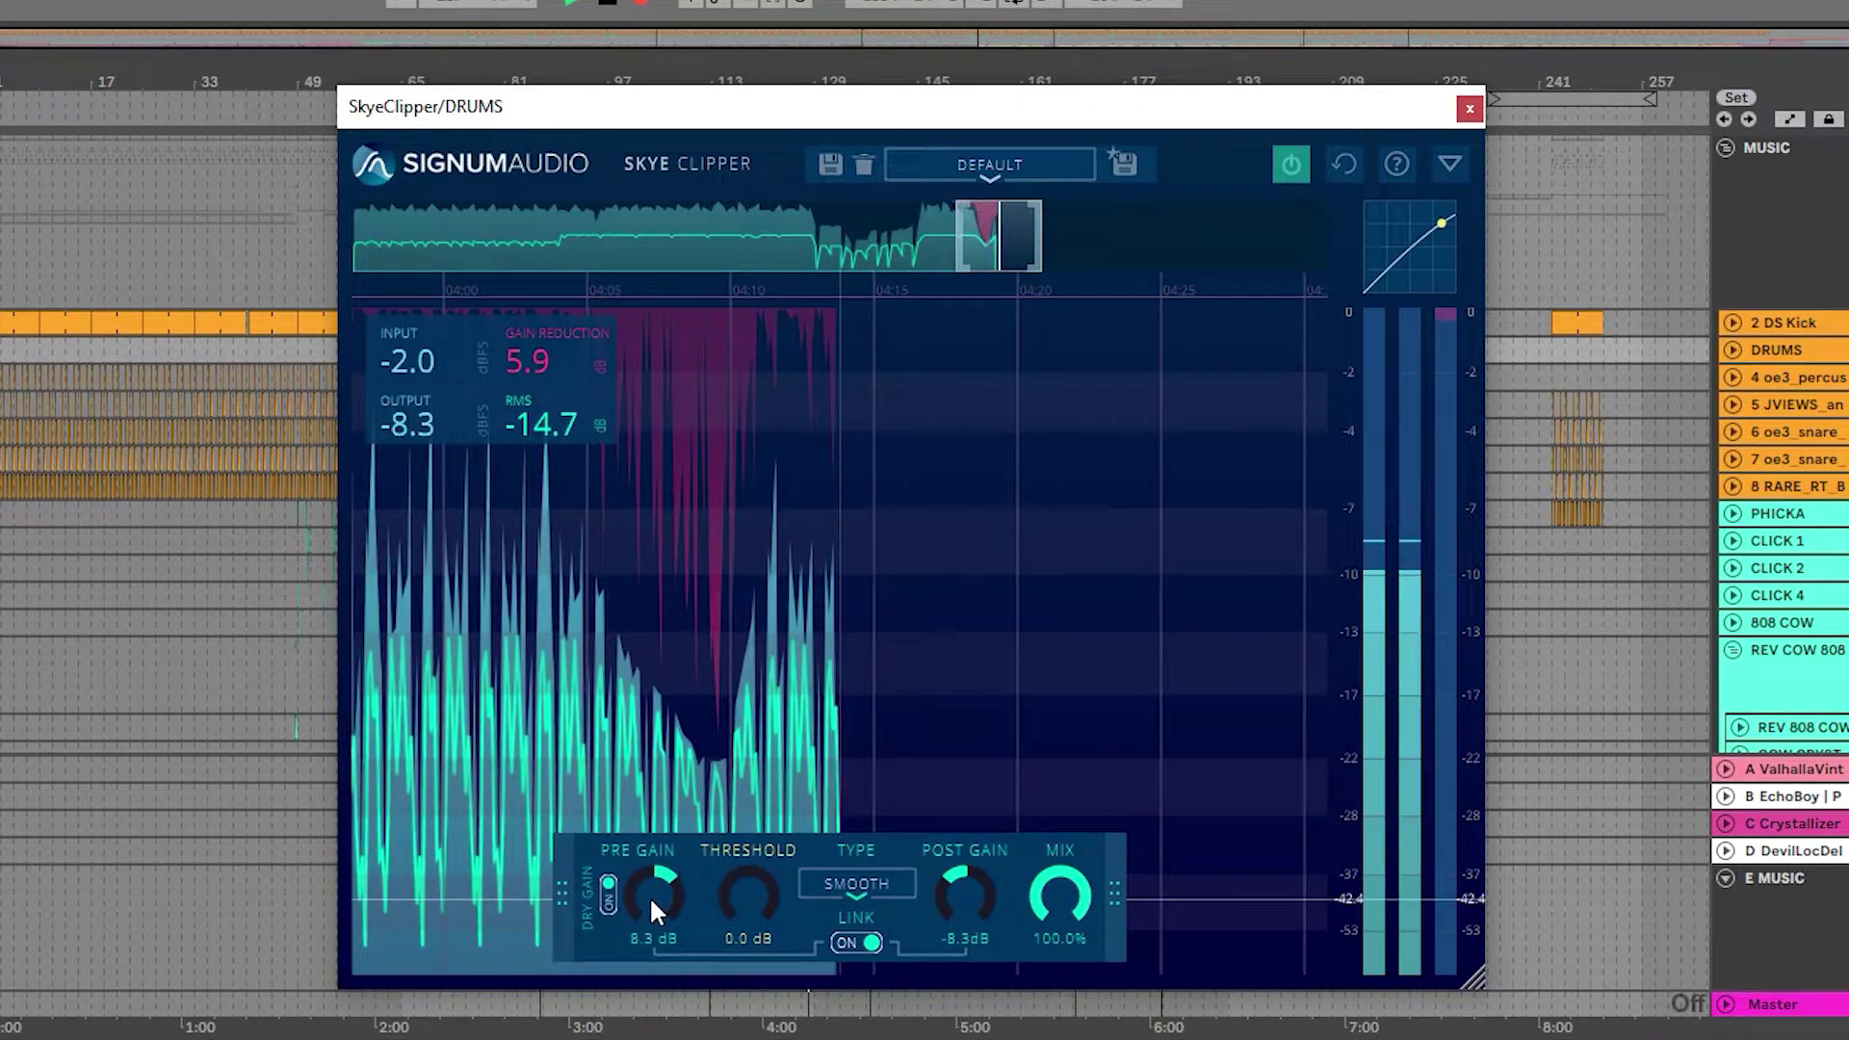
scroll(651, 901, "down", 1)
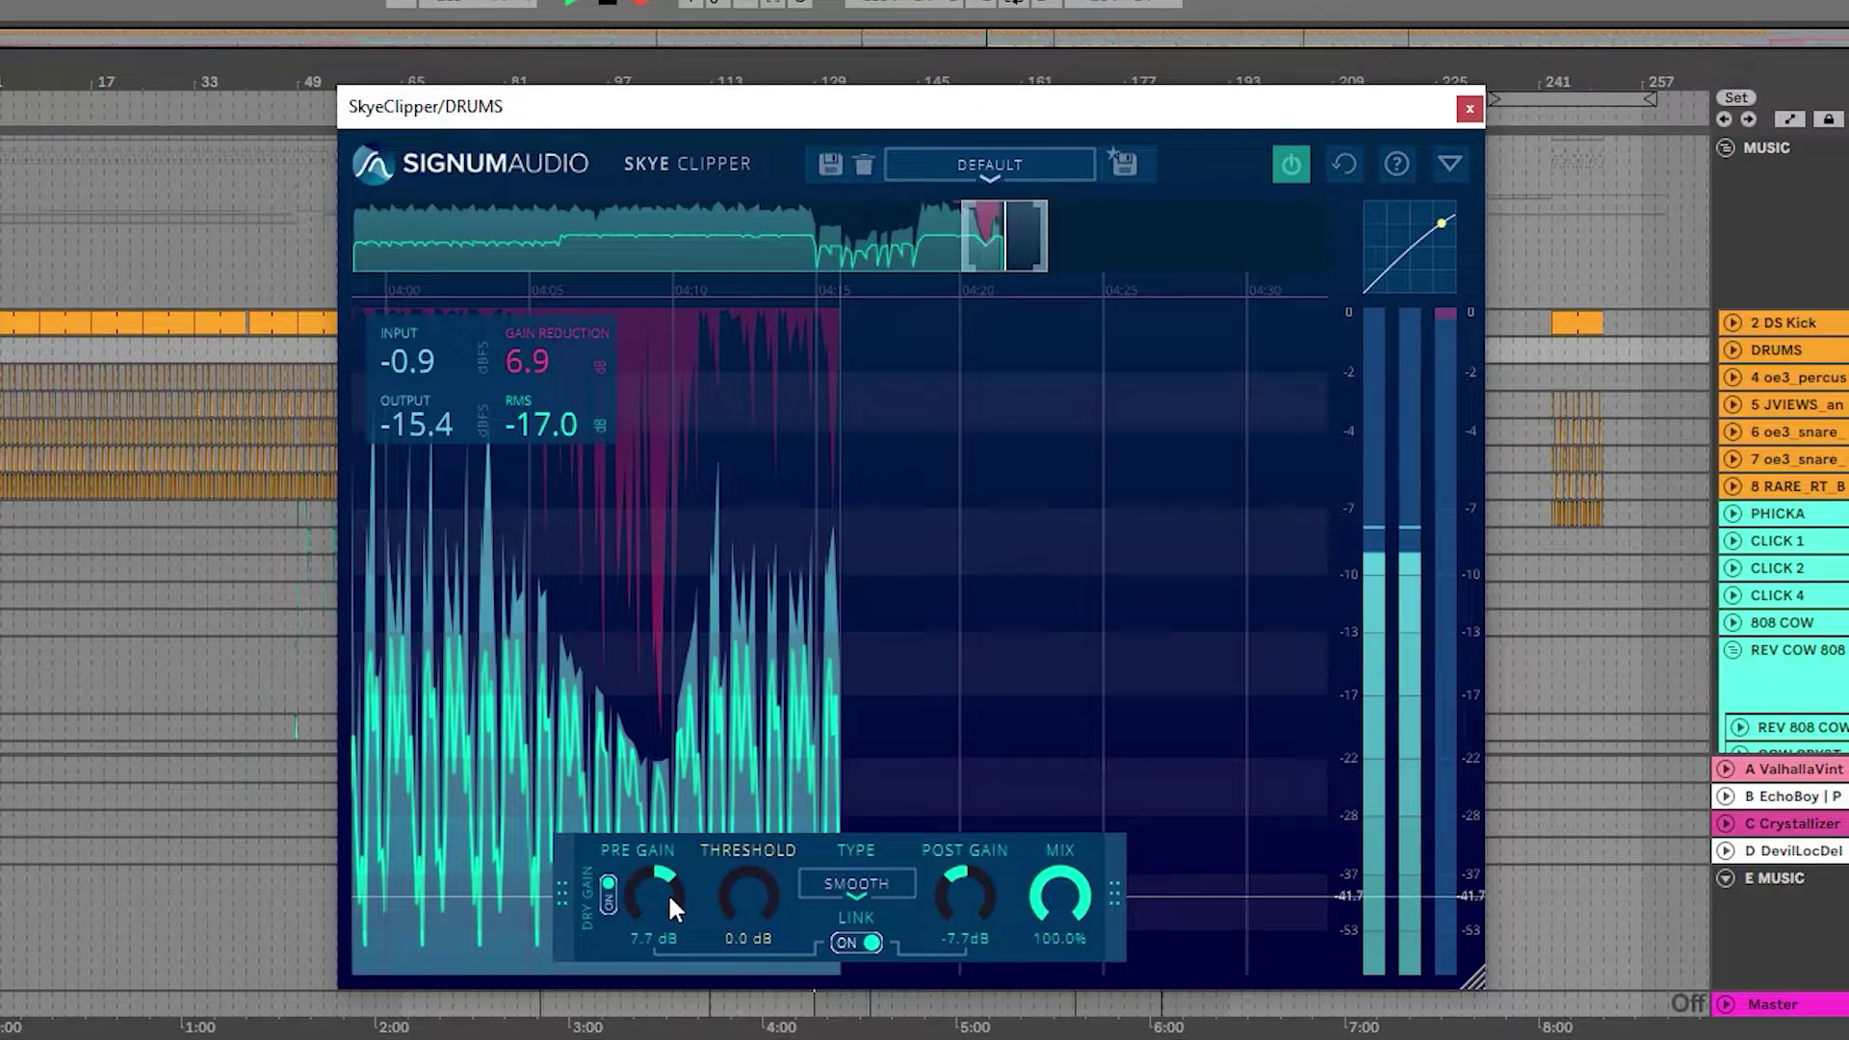
left_click_drag(673, 895, 673, 901)
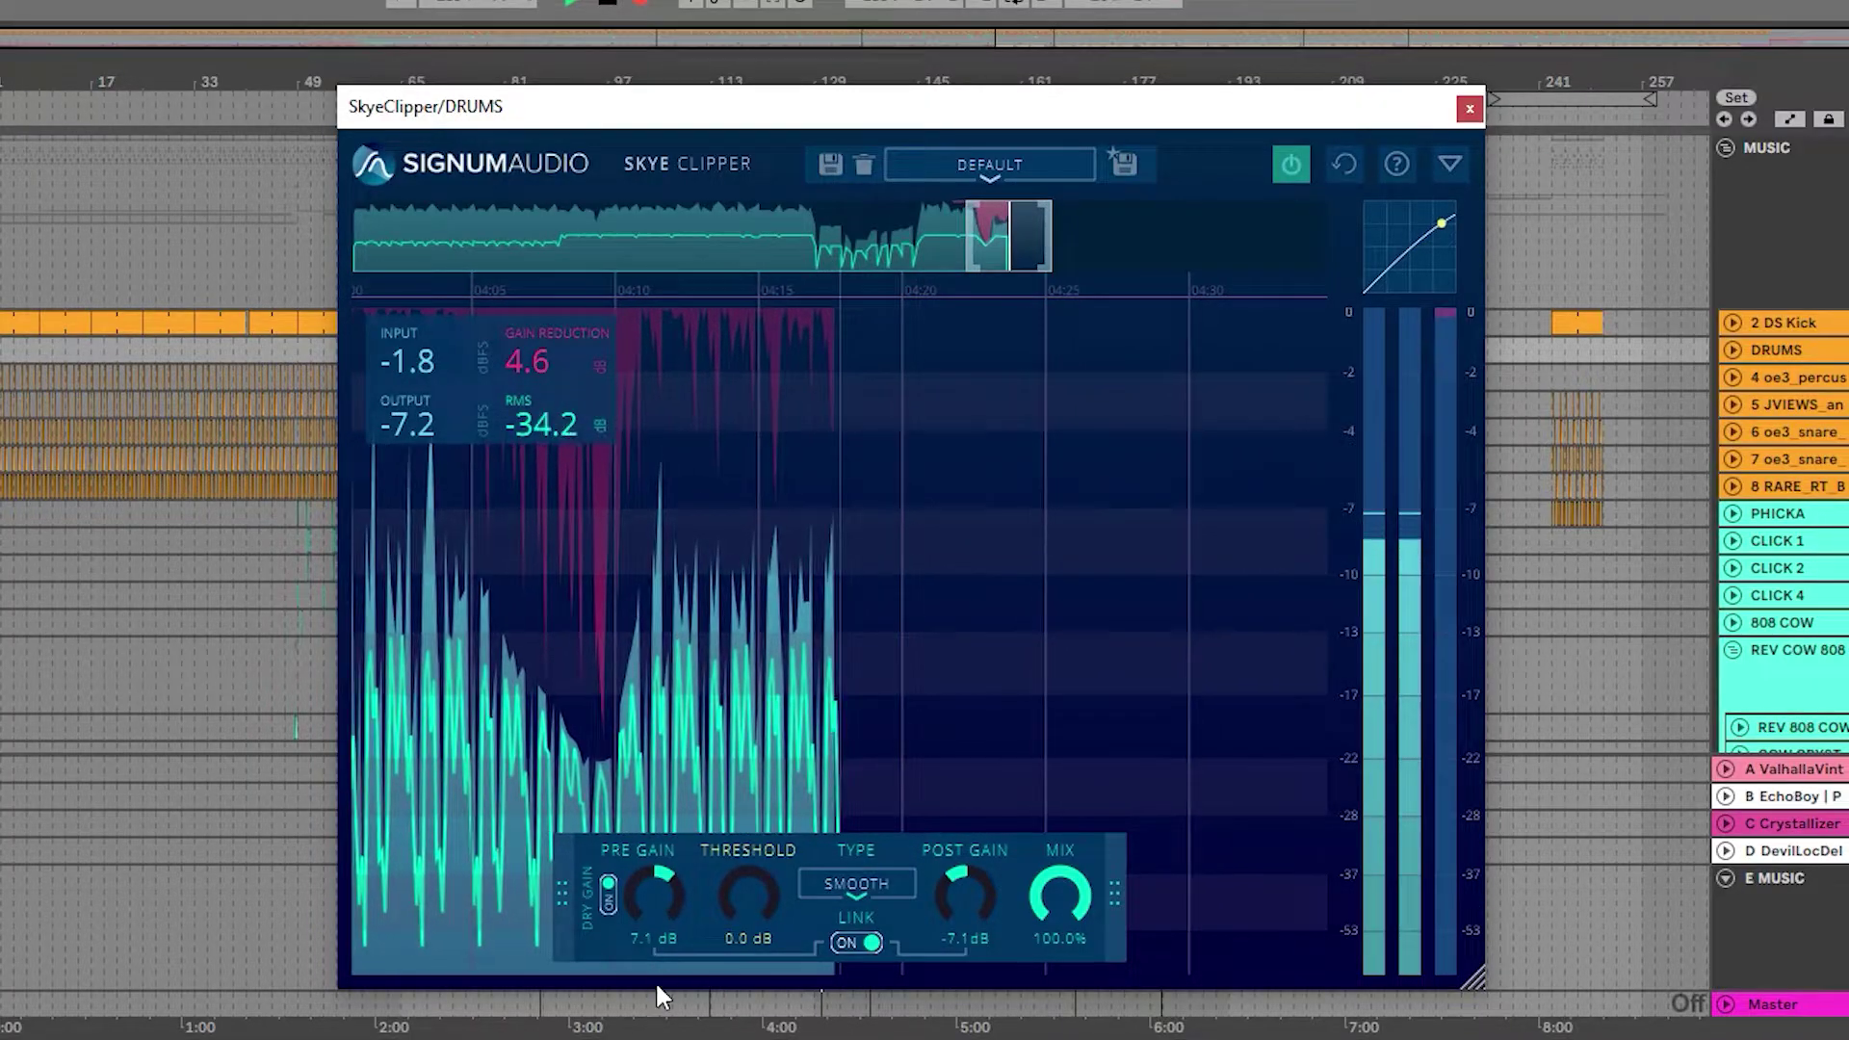
Unlink post gain, raise it to -4.9 dB, and compare with bypass.
left_click(857, 942)
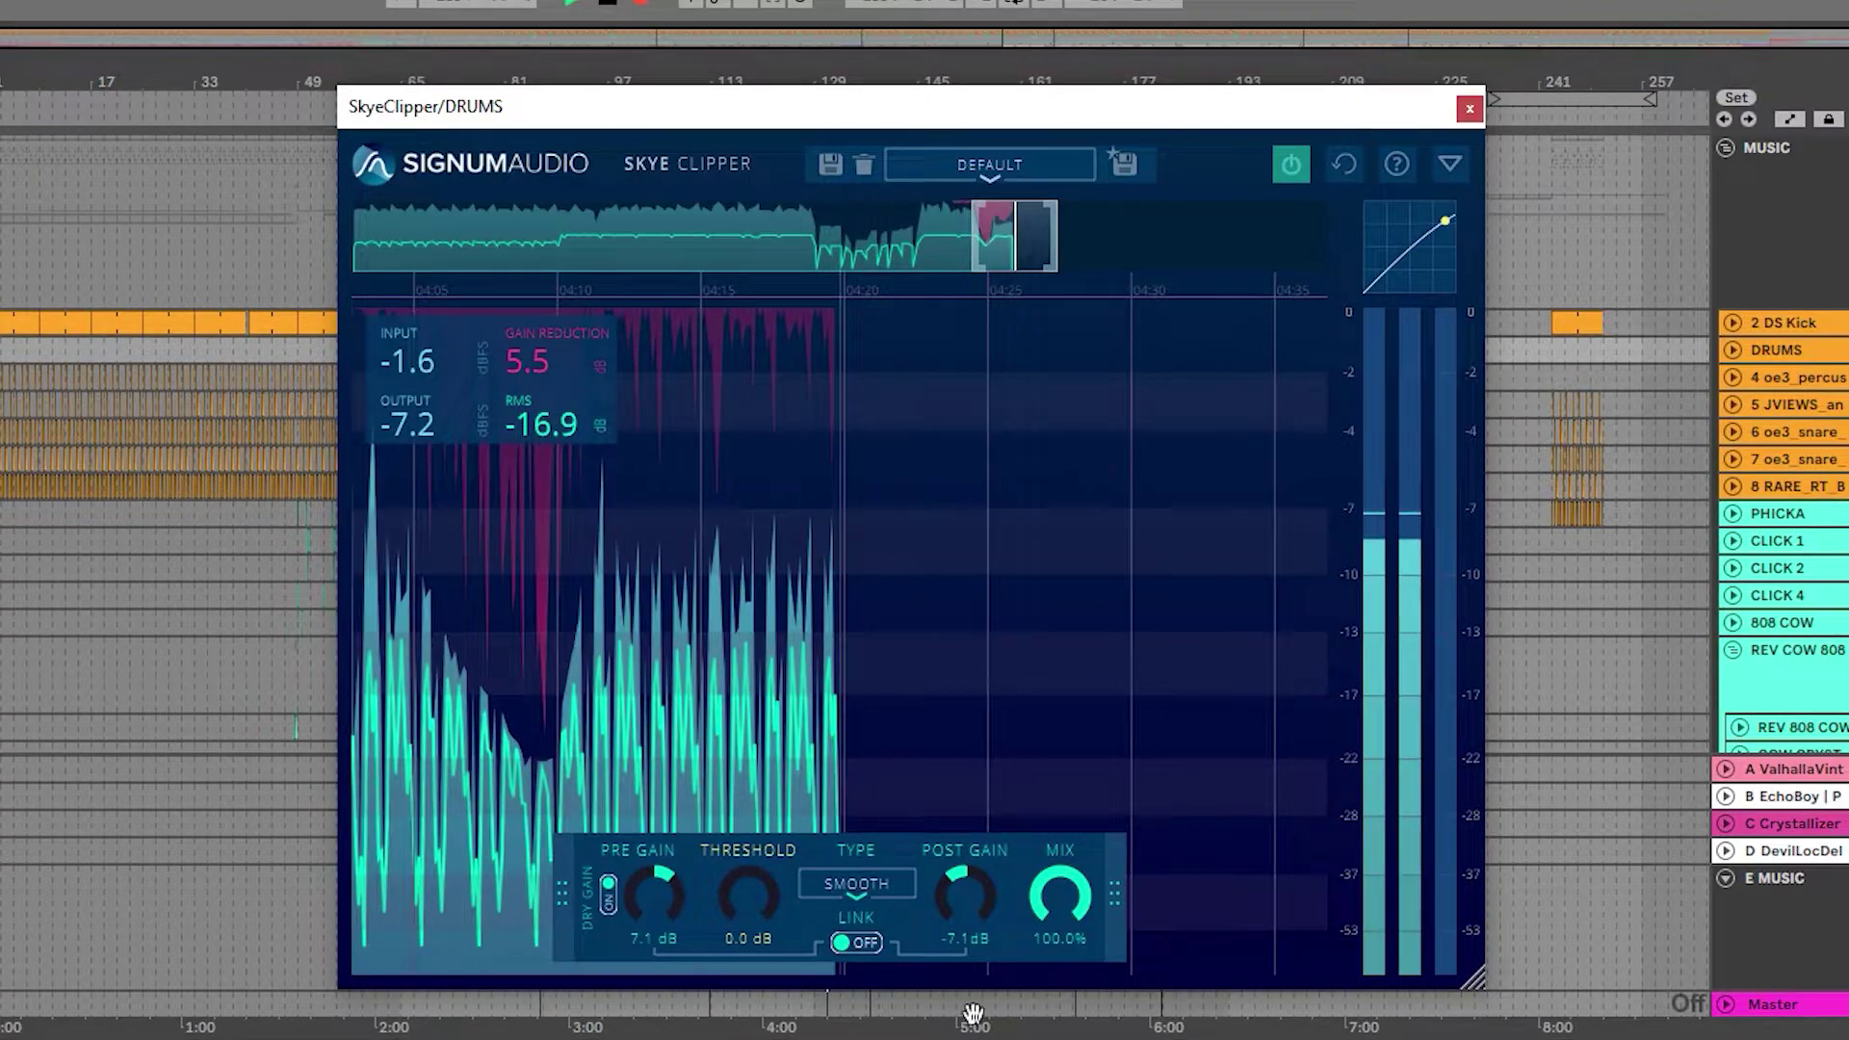
left_click_drag(973, 894, 1019, 813)
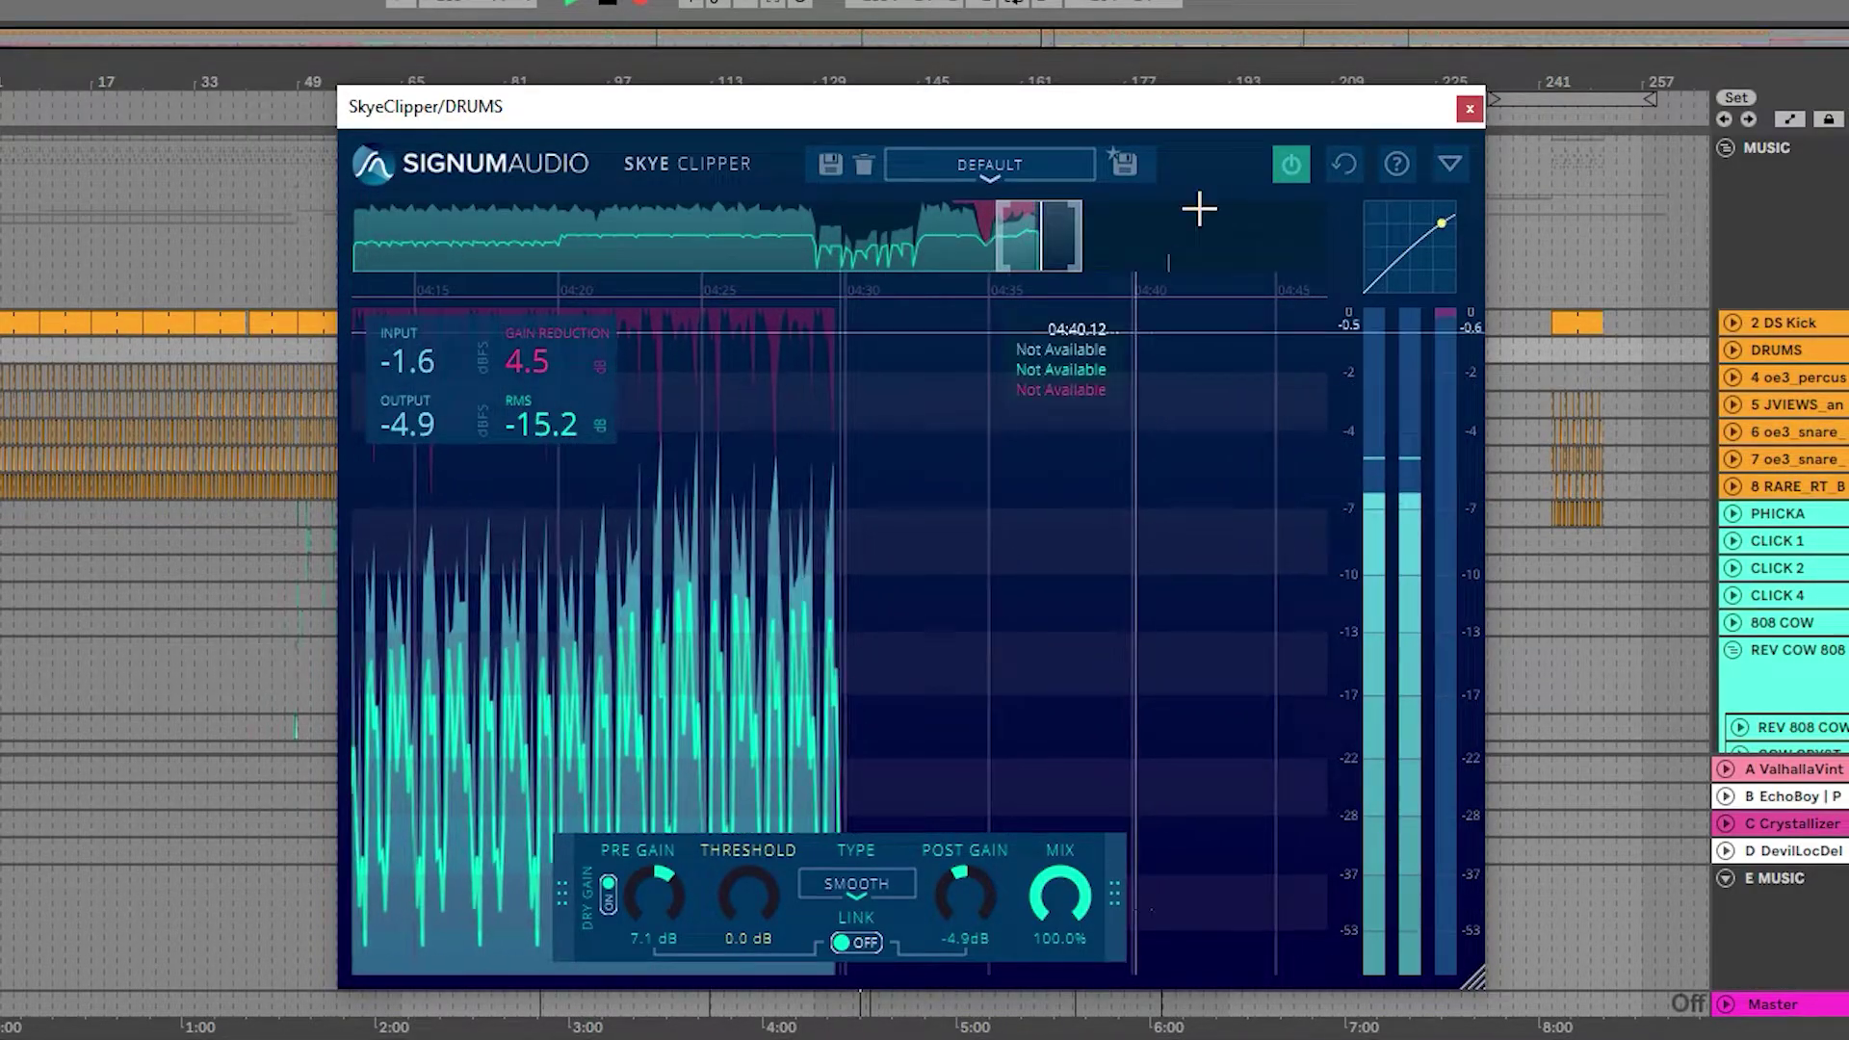
left_click(1289, 157)
left_click(1295, 164)
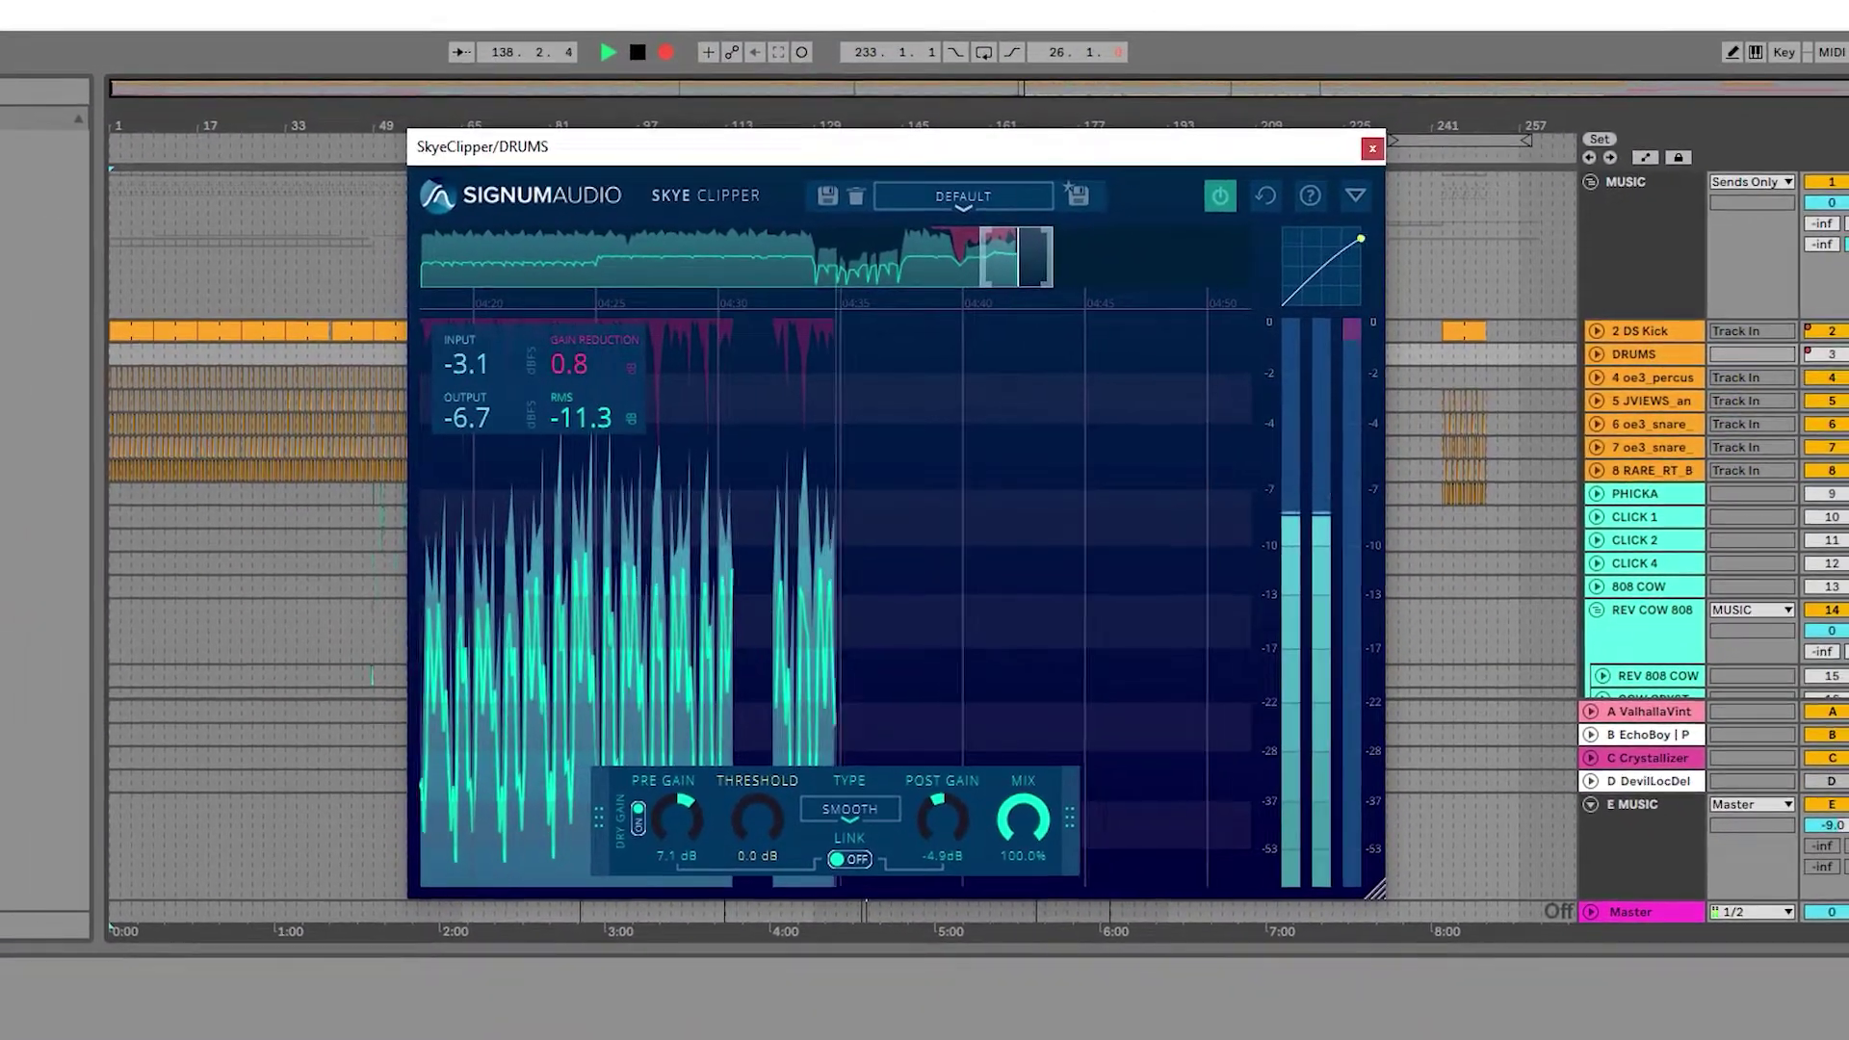
On the E MUSIC clipper keep Warm, set threshold to -1.0 dB and pre gain near 2.4 dB.
left_click(1628, 833)
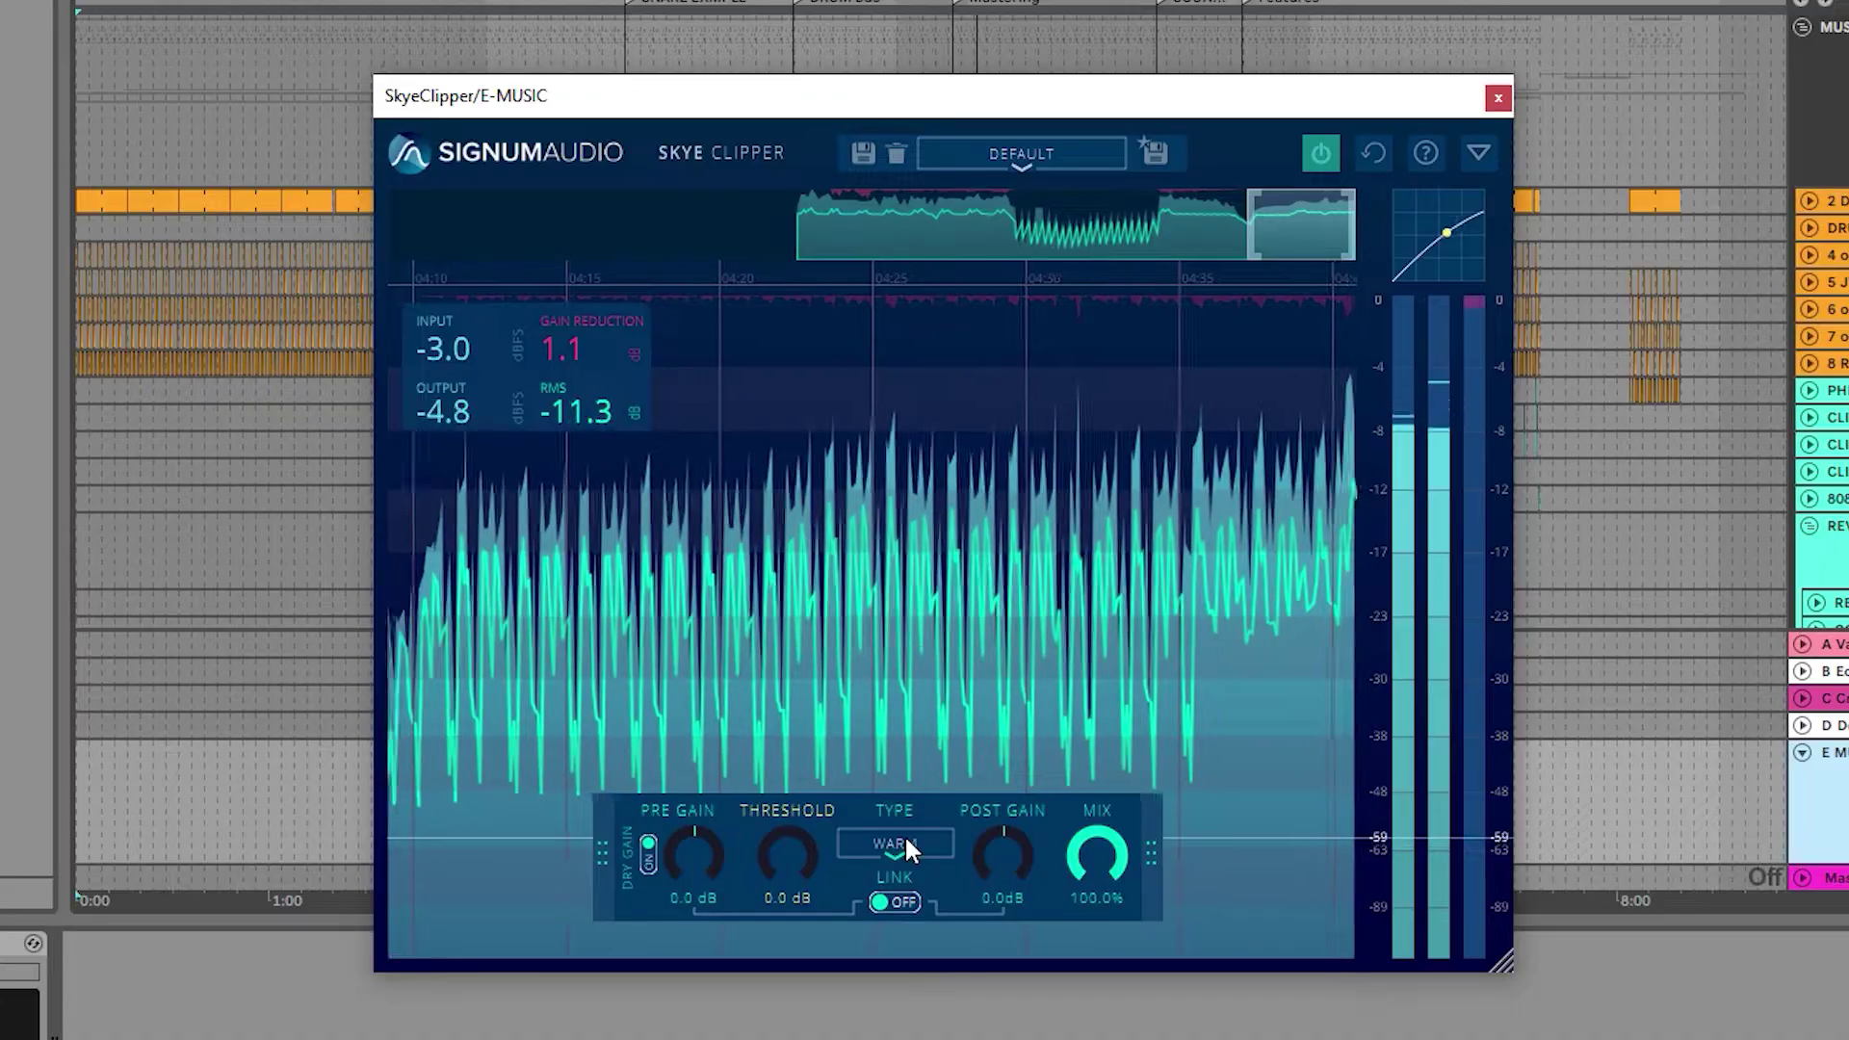
left_click(895, 844)
left_click(895, 915)
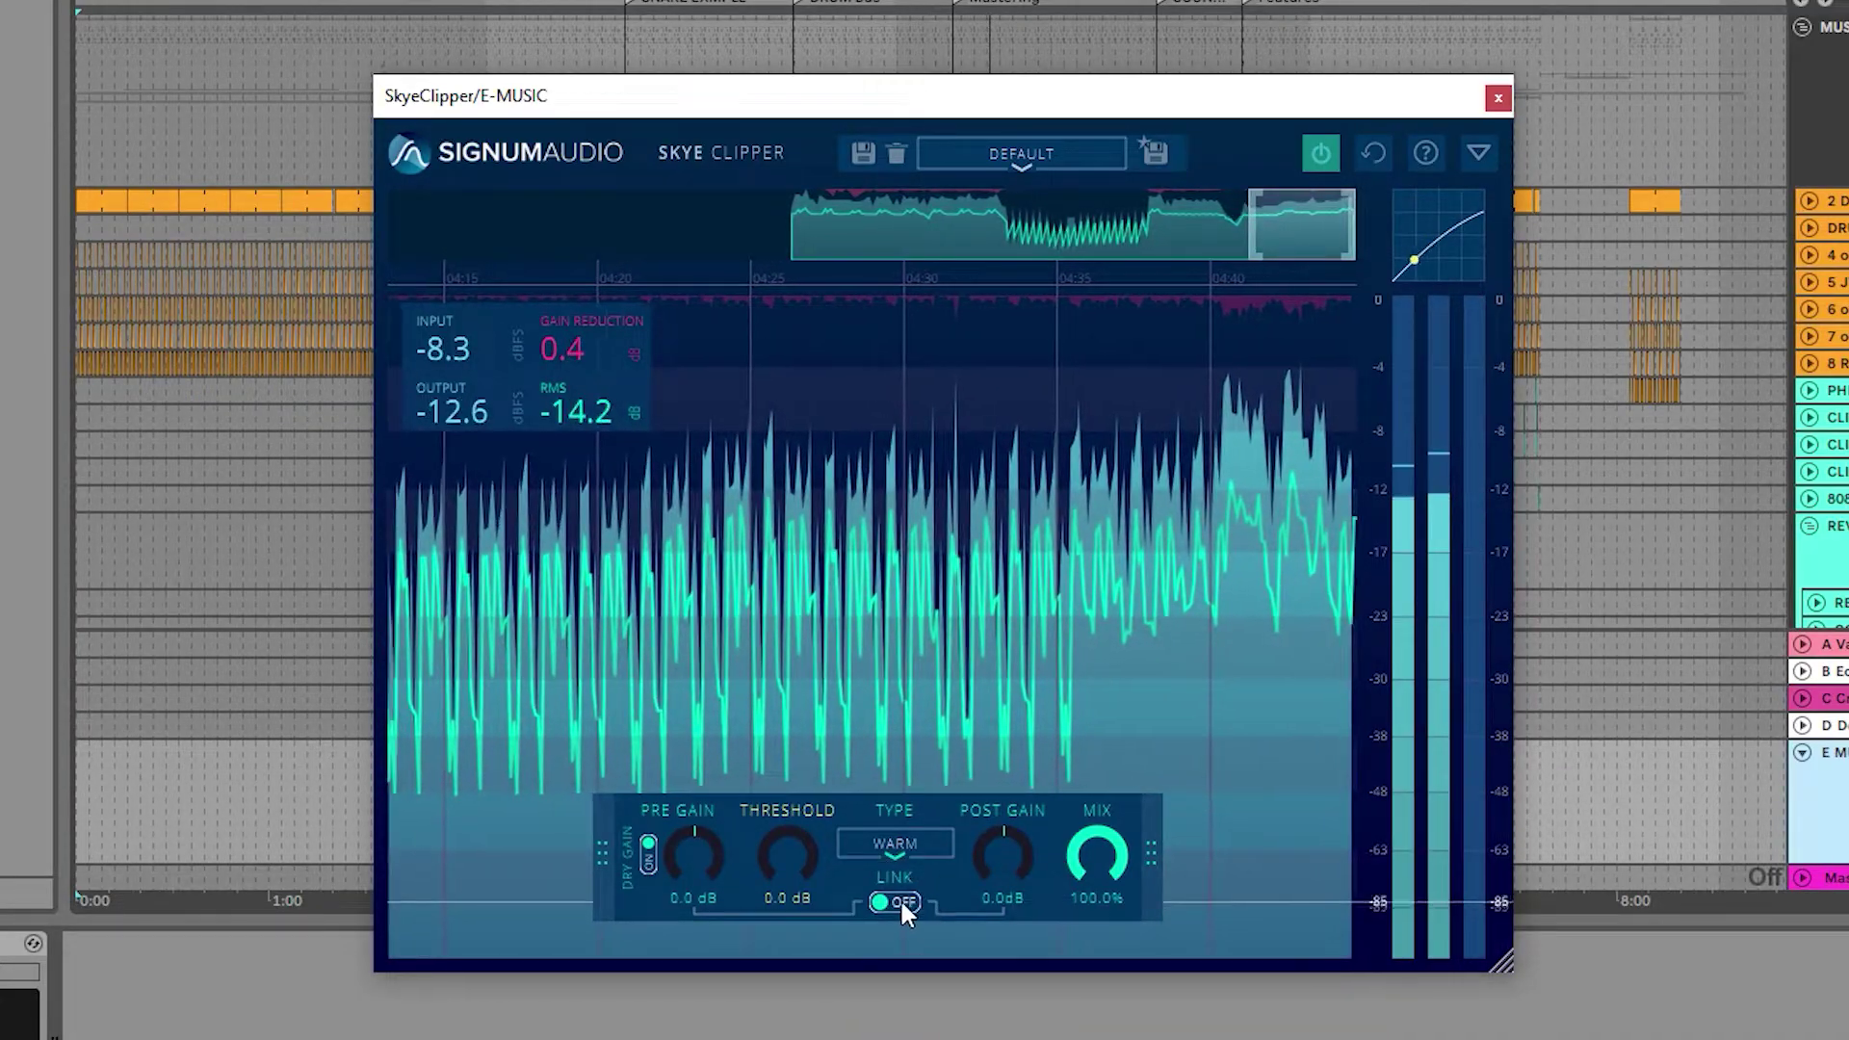
left_click_drag(791, 852, 781, 990)
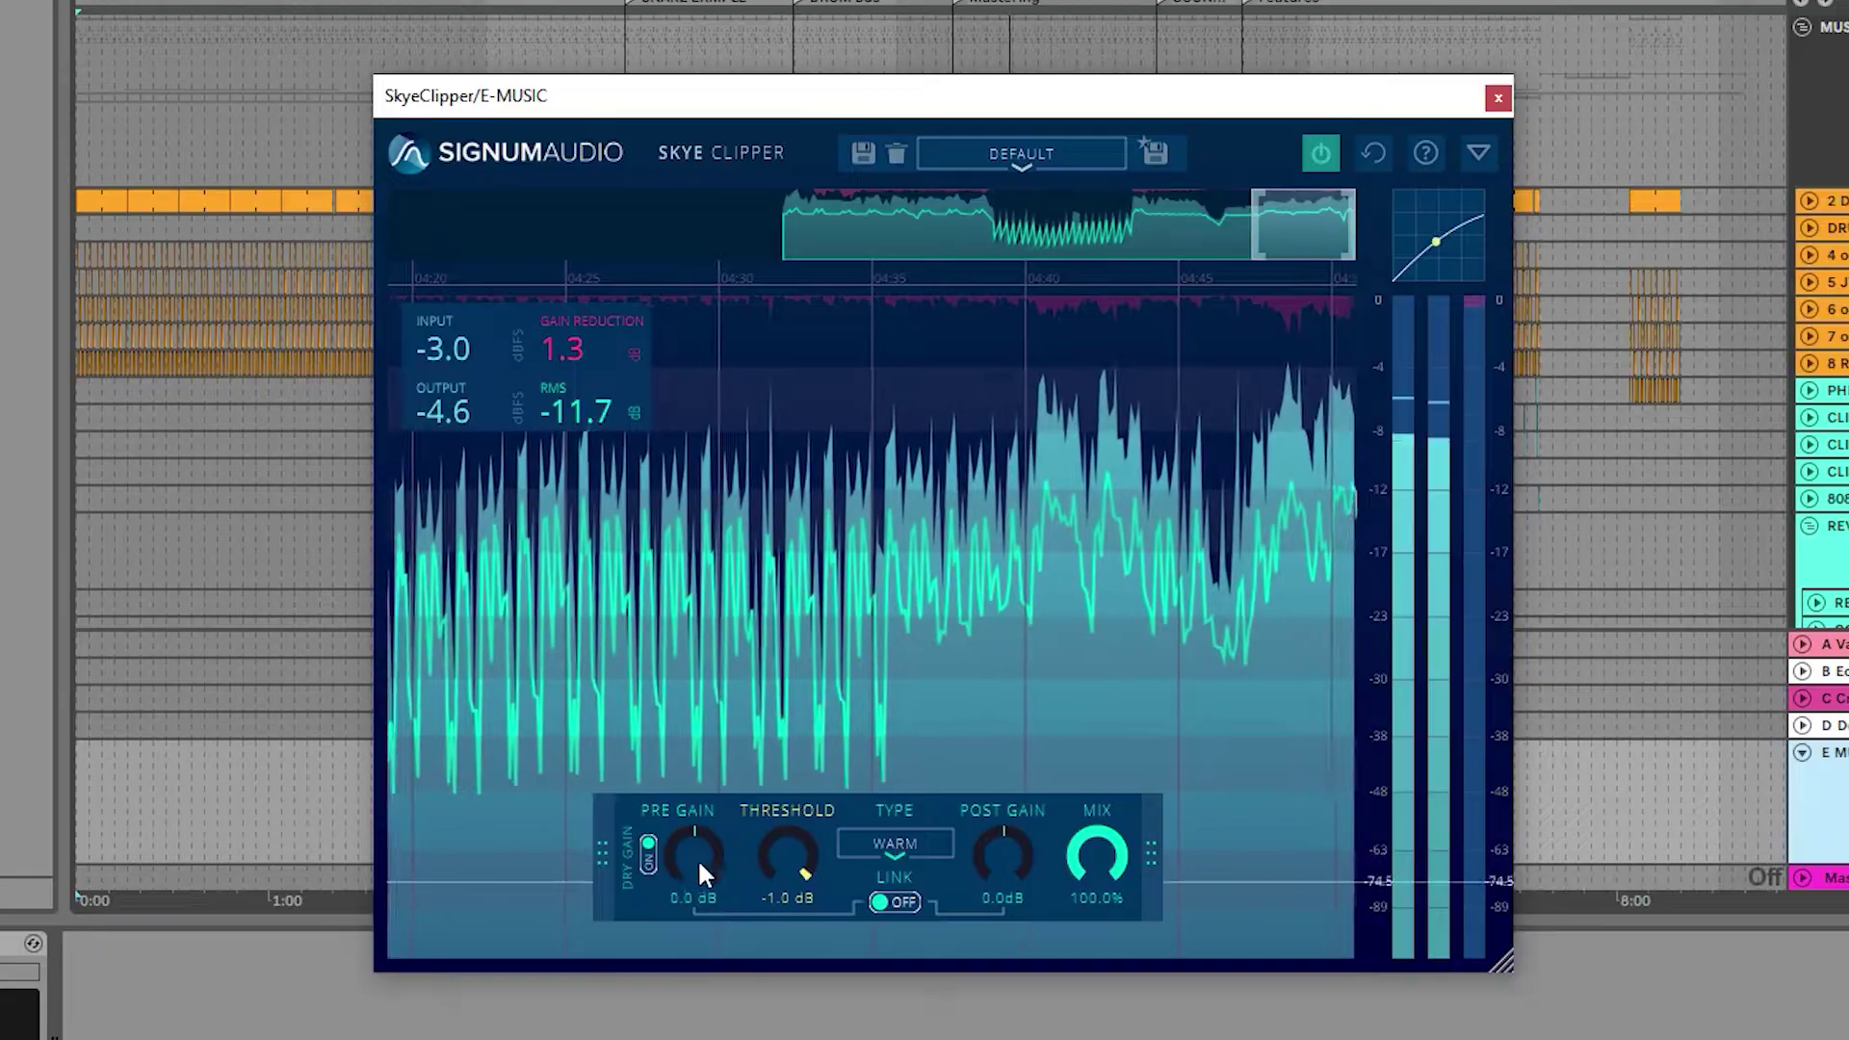
left_click_drag(698, 853, 709, 838)
left_click_drag(726, 651, 724, 965)
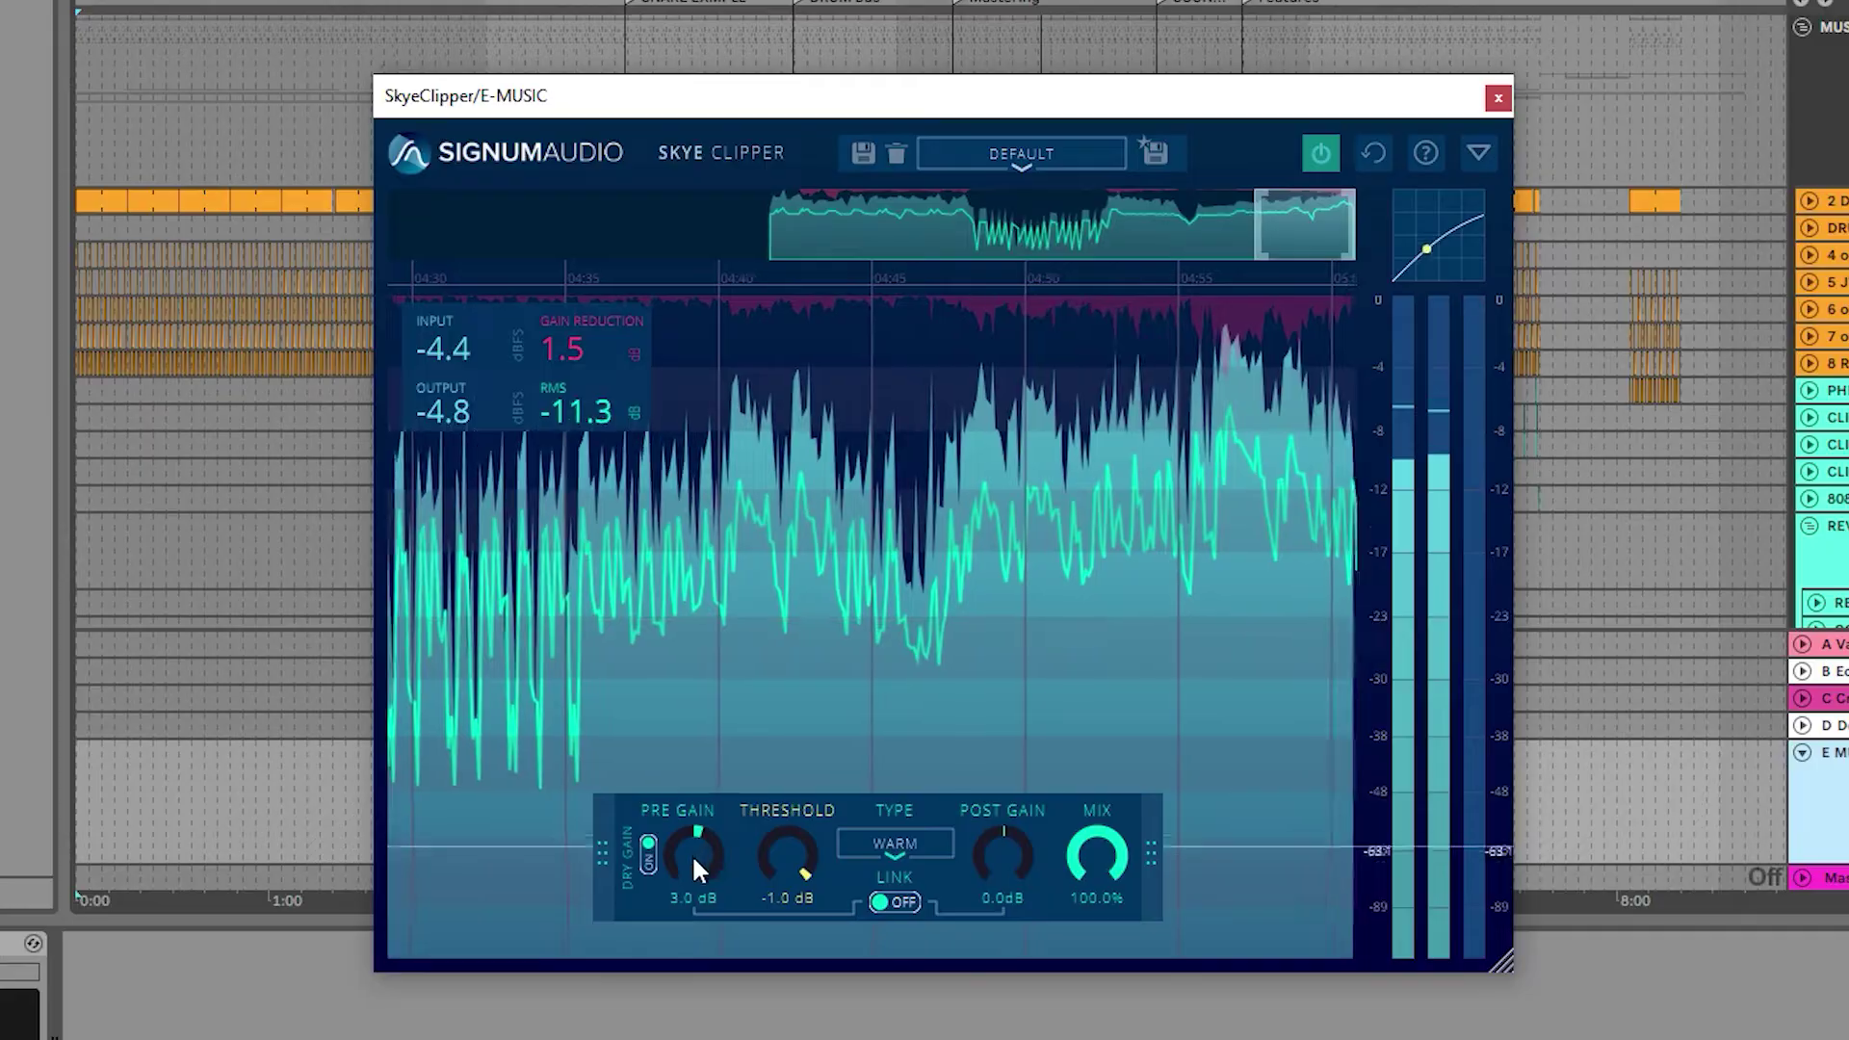
mouse_move(692, 854)
left_mouse_down()
mouse_move(709, 913)
mouse_move(697, 854)
mouse_move(720, 838)
left_mouse_up()
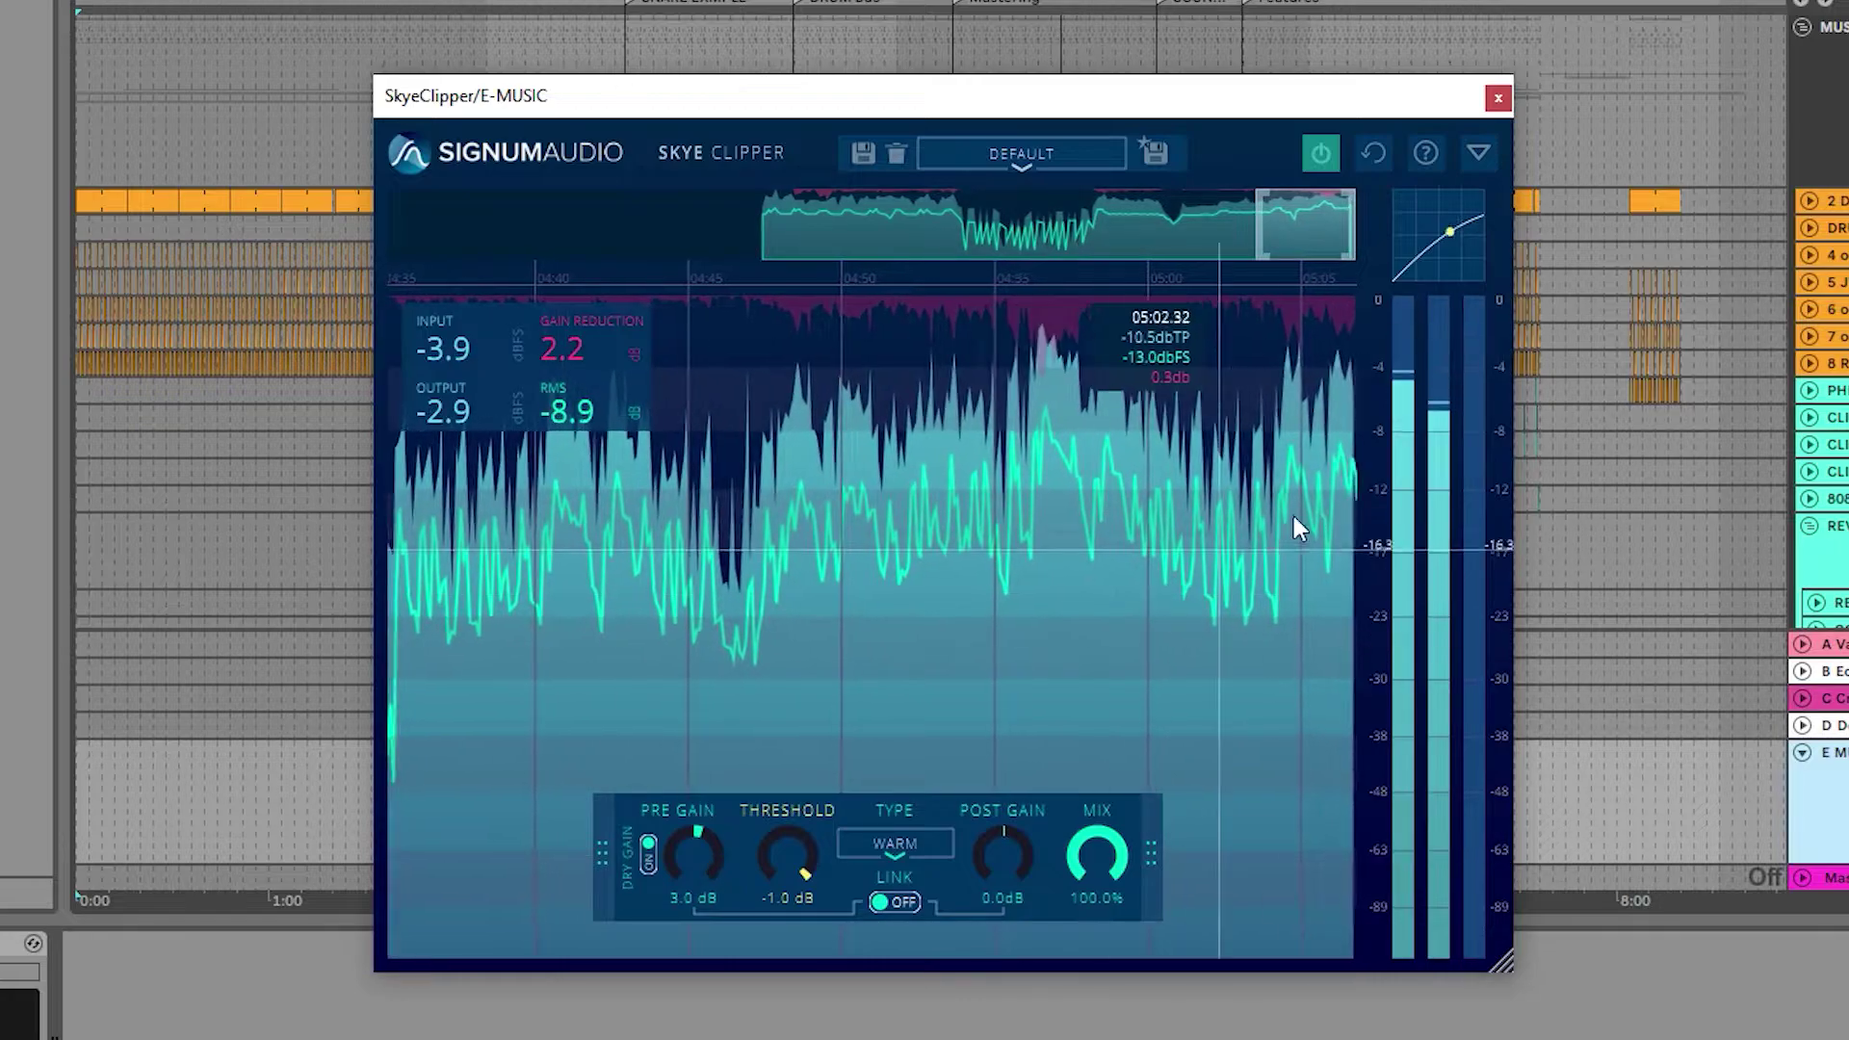
Zoom the level scale to 0 to -48 dB and trim pre gain to 2.5 dB.
left_click_drag(1379, 471, 1349, 655)
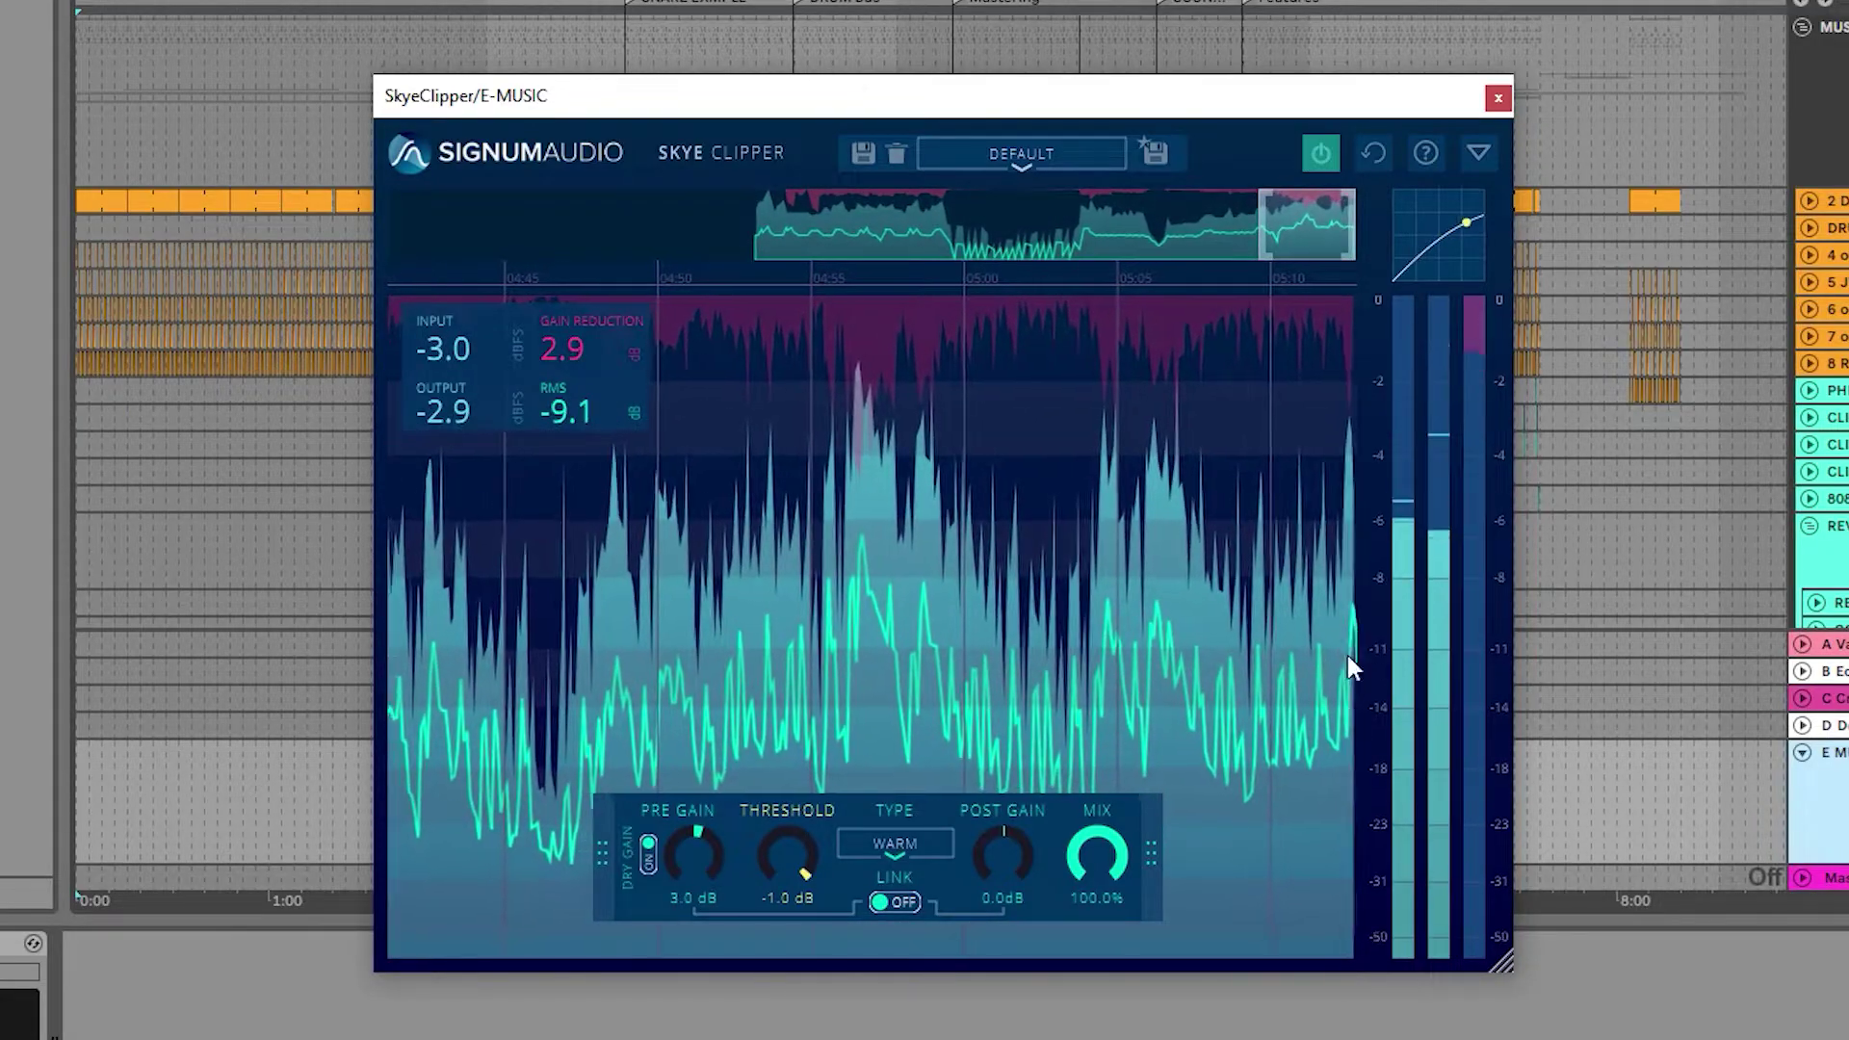
left_click_drag(718, 876, 710, 916)
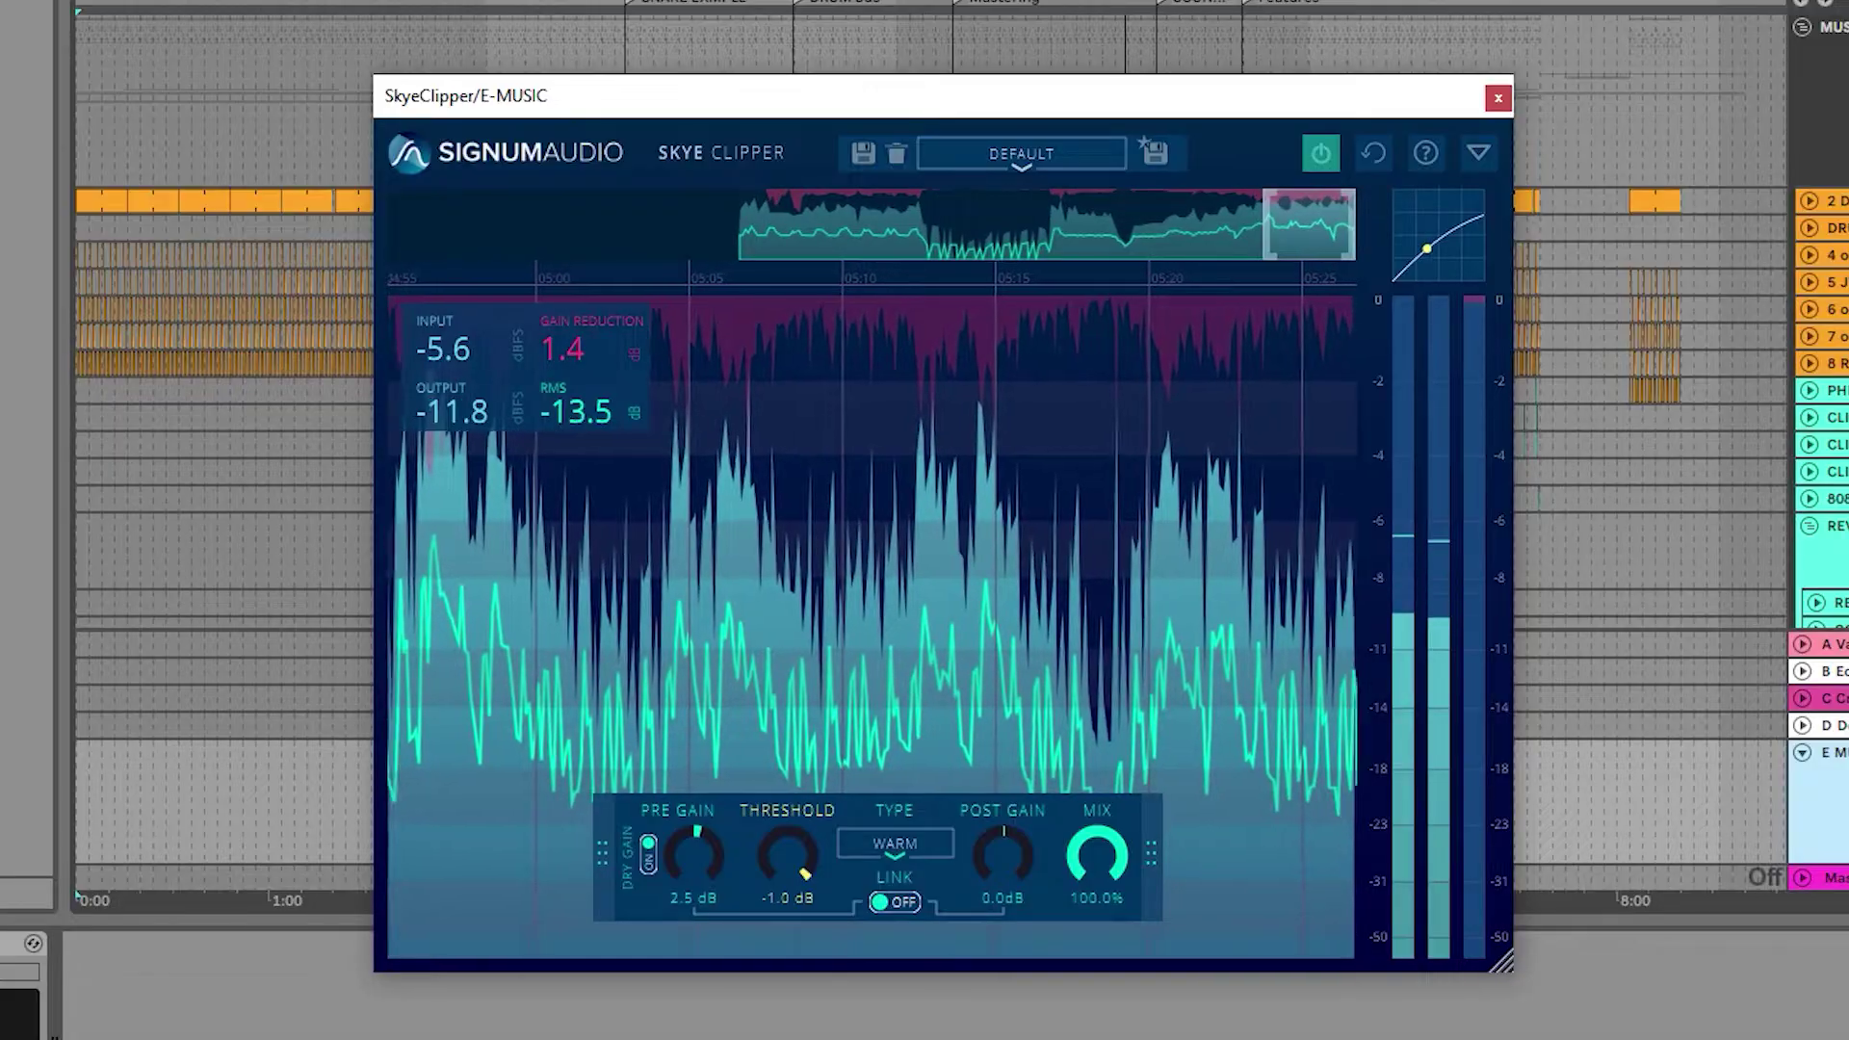
left_click(23, 944)
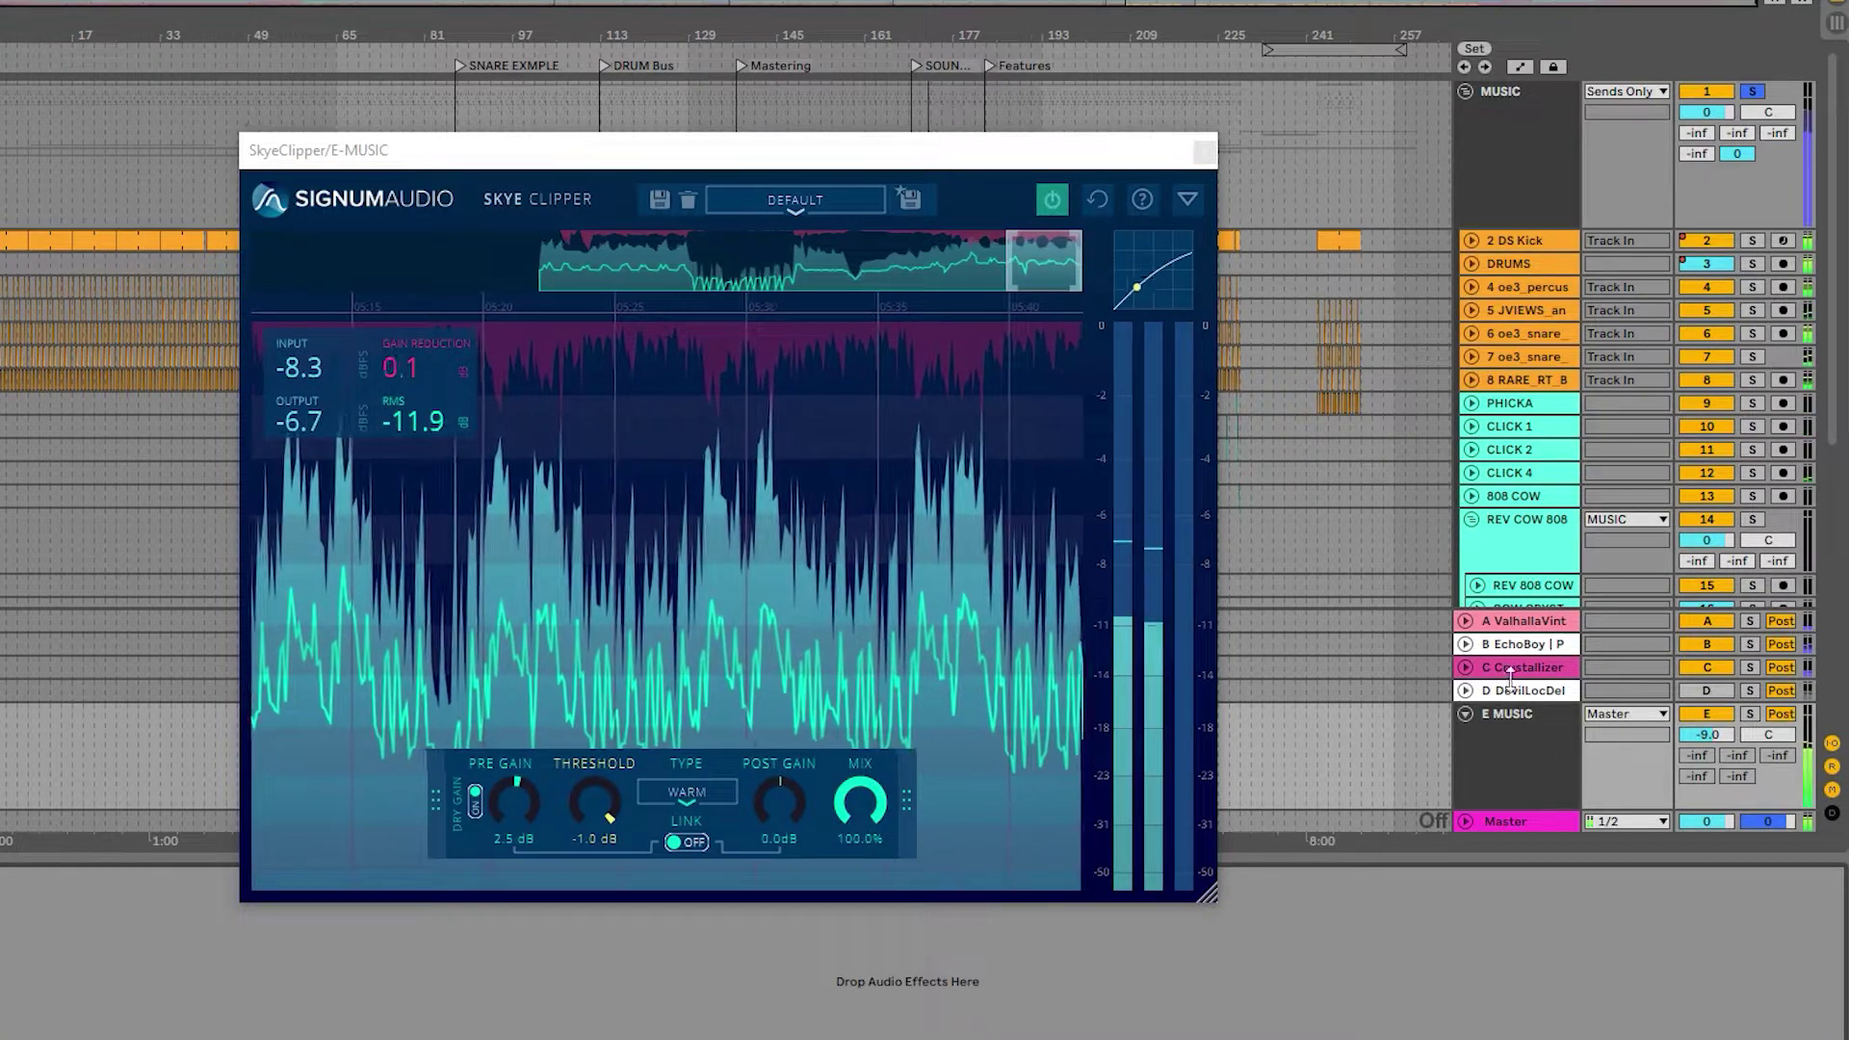
Open the GATED DRONE clipper and pull its pre gain down from 24.0 dB to about 20 dB.
scroll(1520, 405, "down", 3)
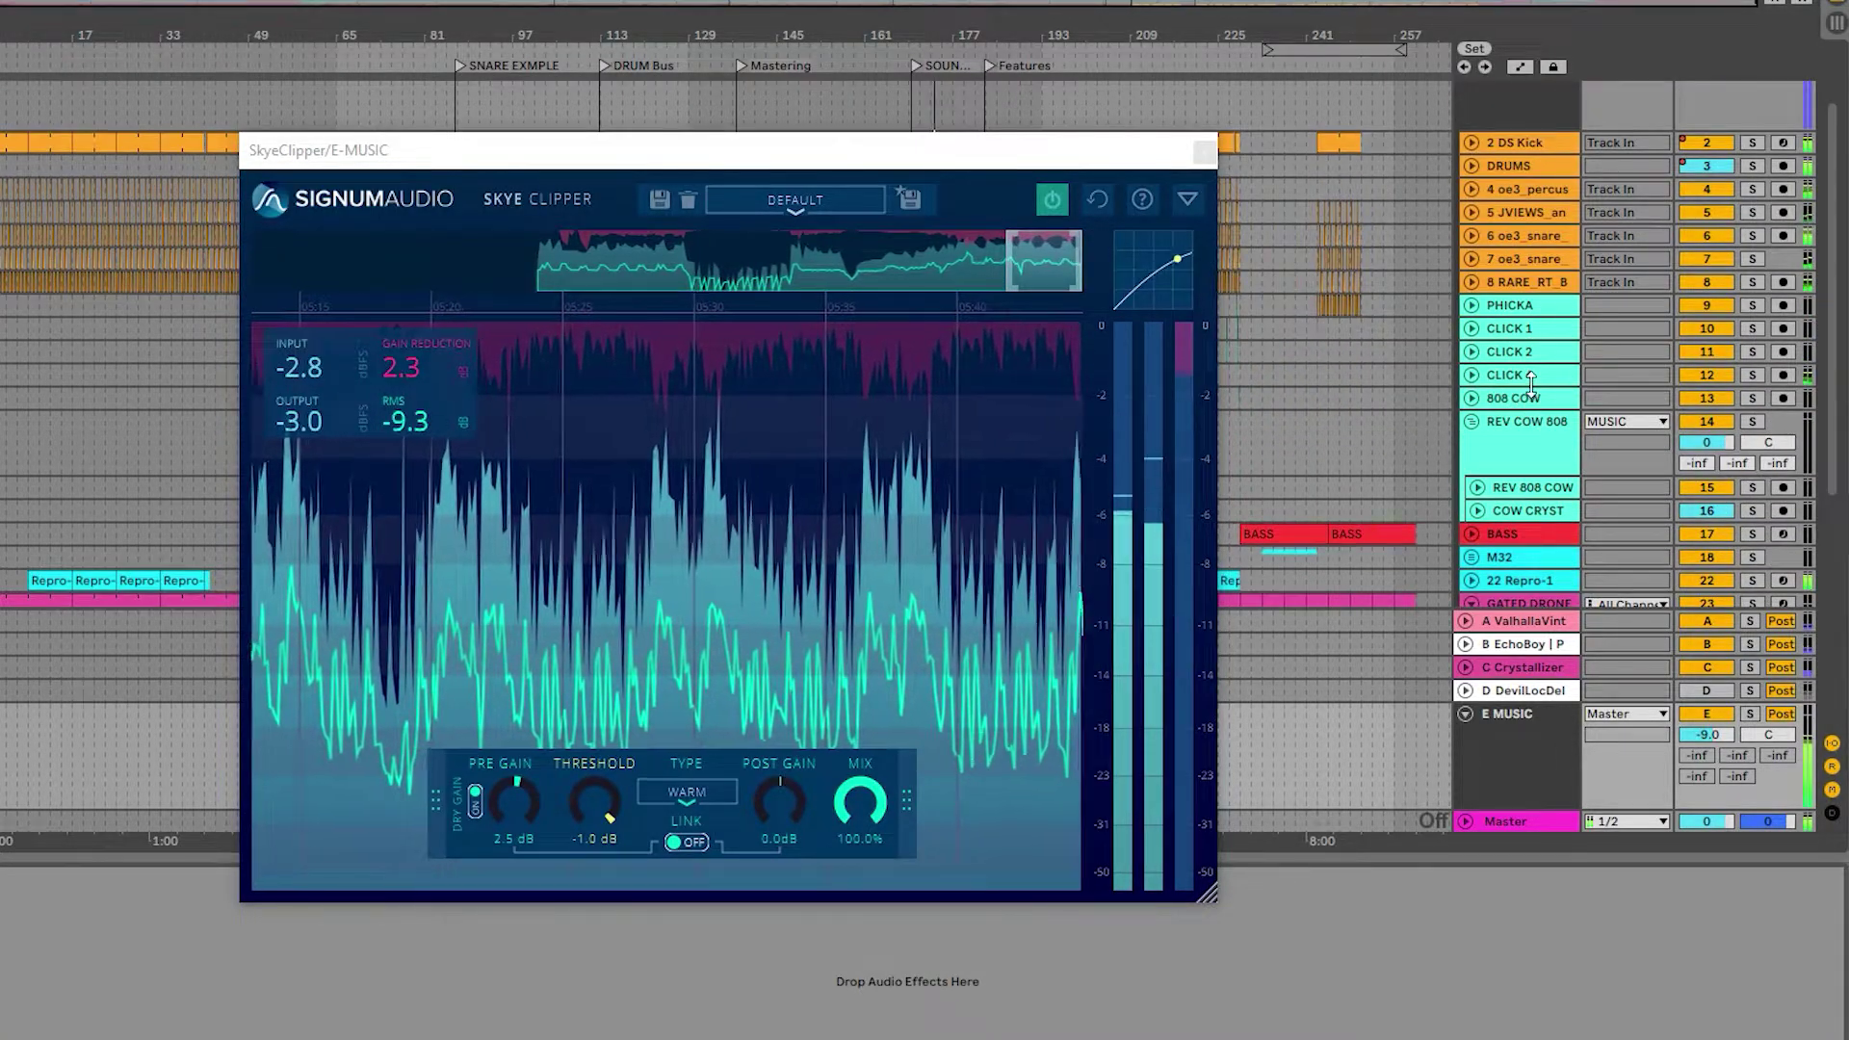
scroll(1728, 123, "up", 3)
scroll(1624, 332, "down", 10)
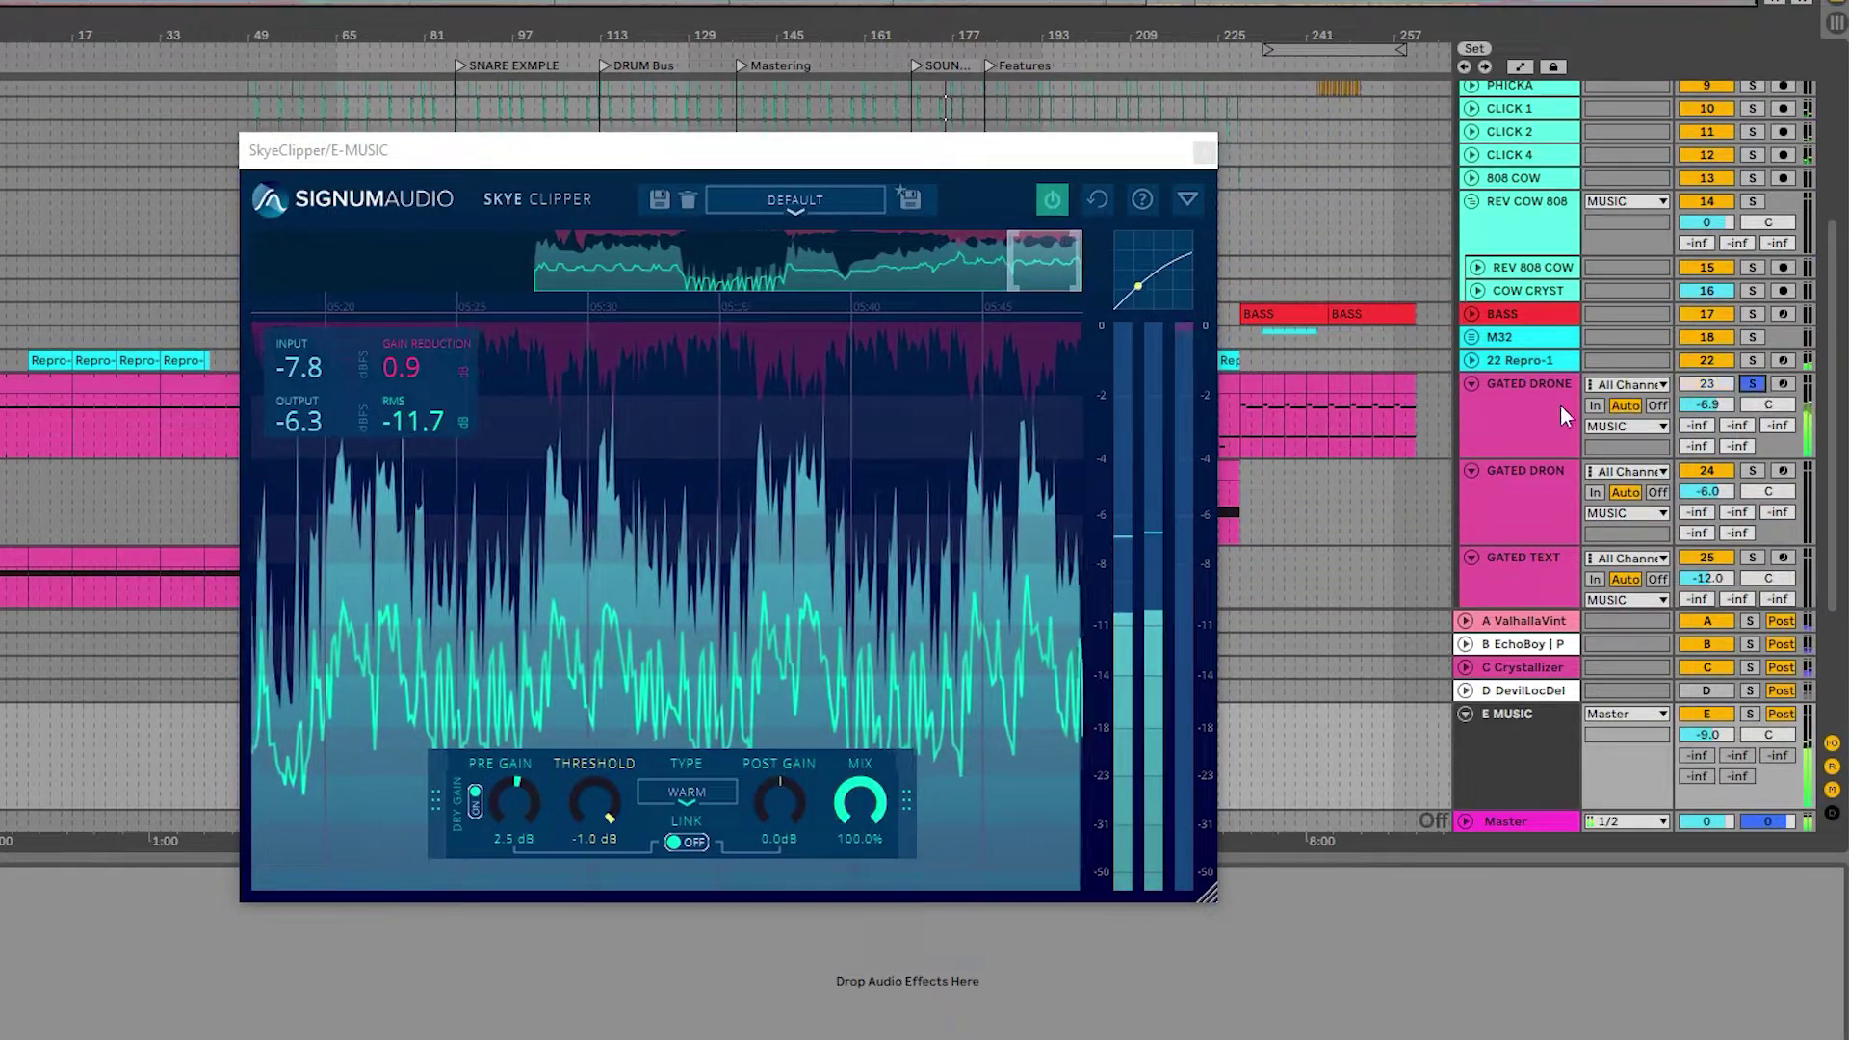
left_click(1551, 416)
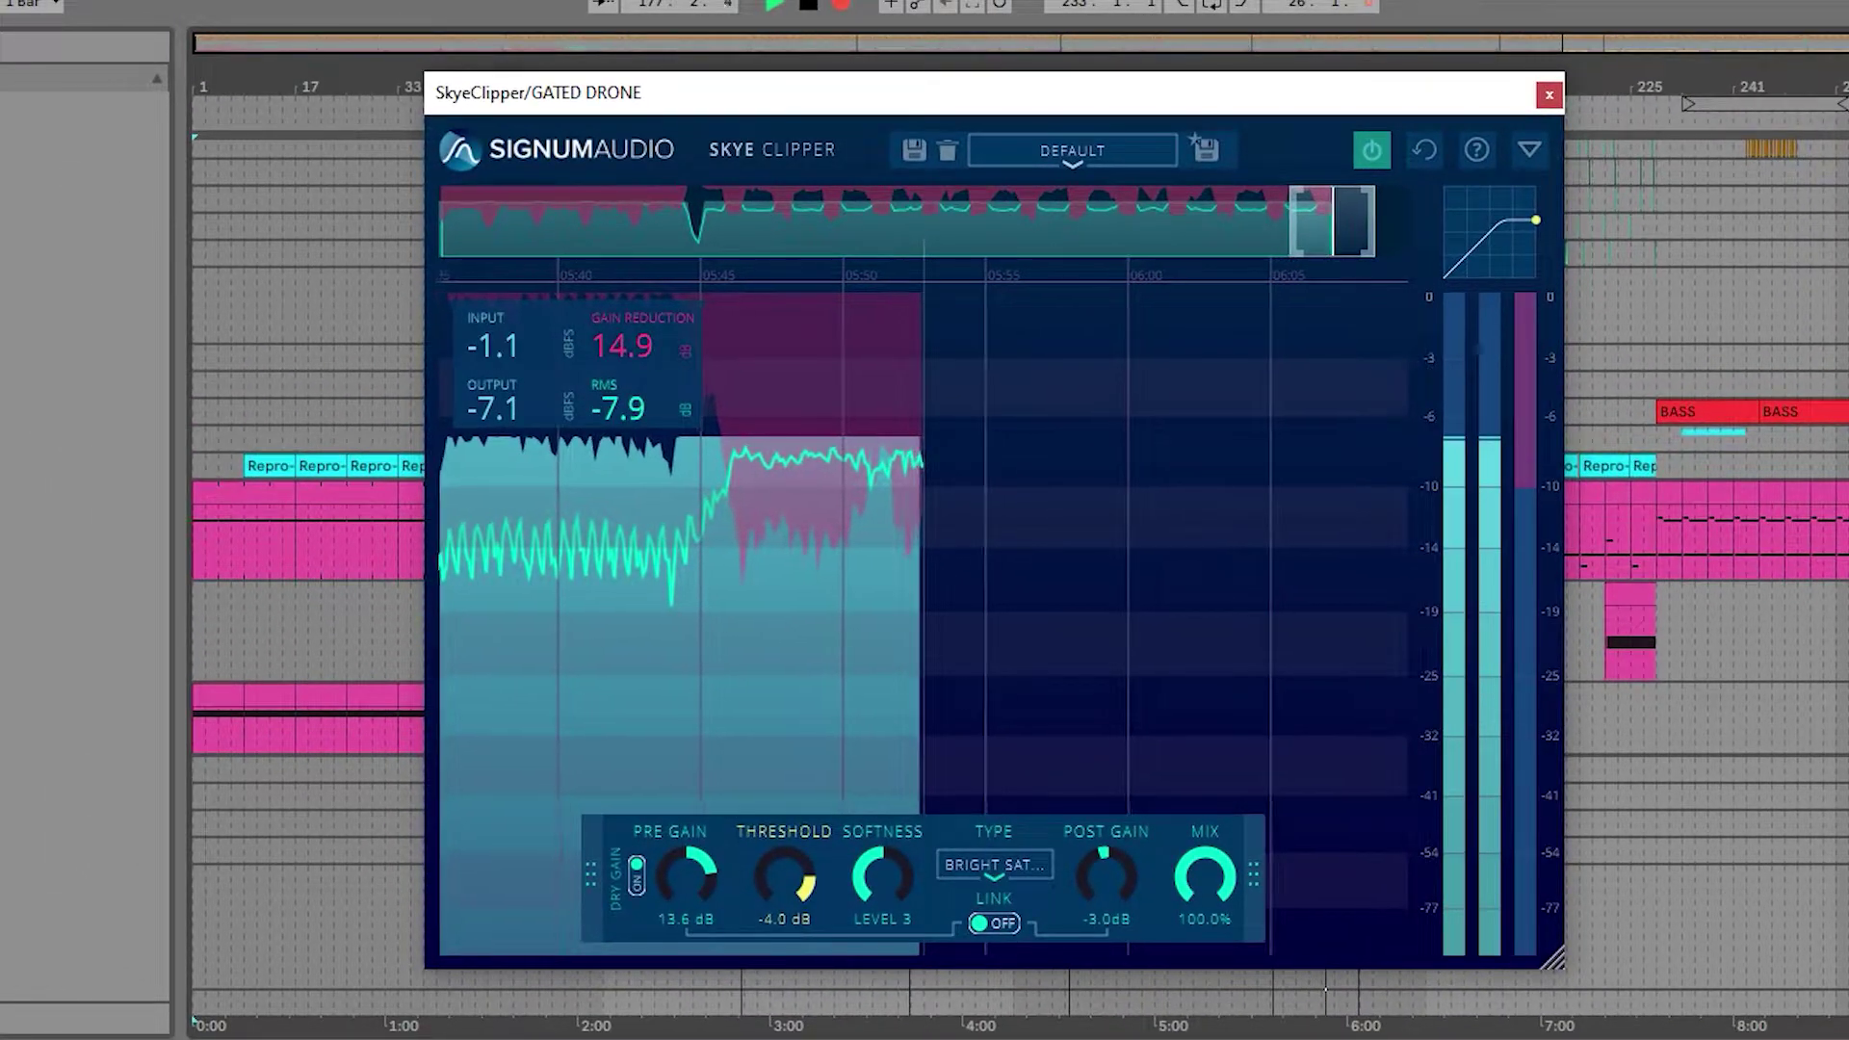
scroll(1705, 501, "up", 2)
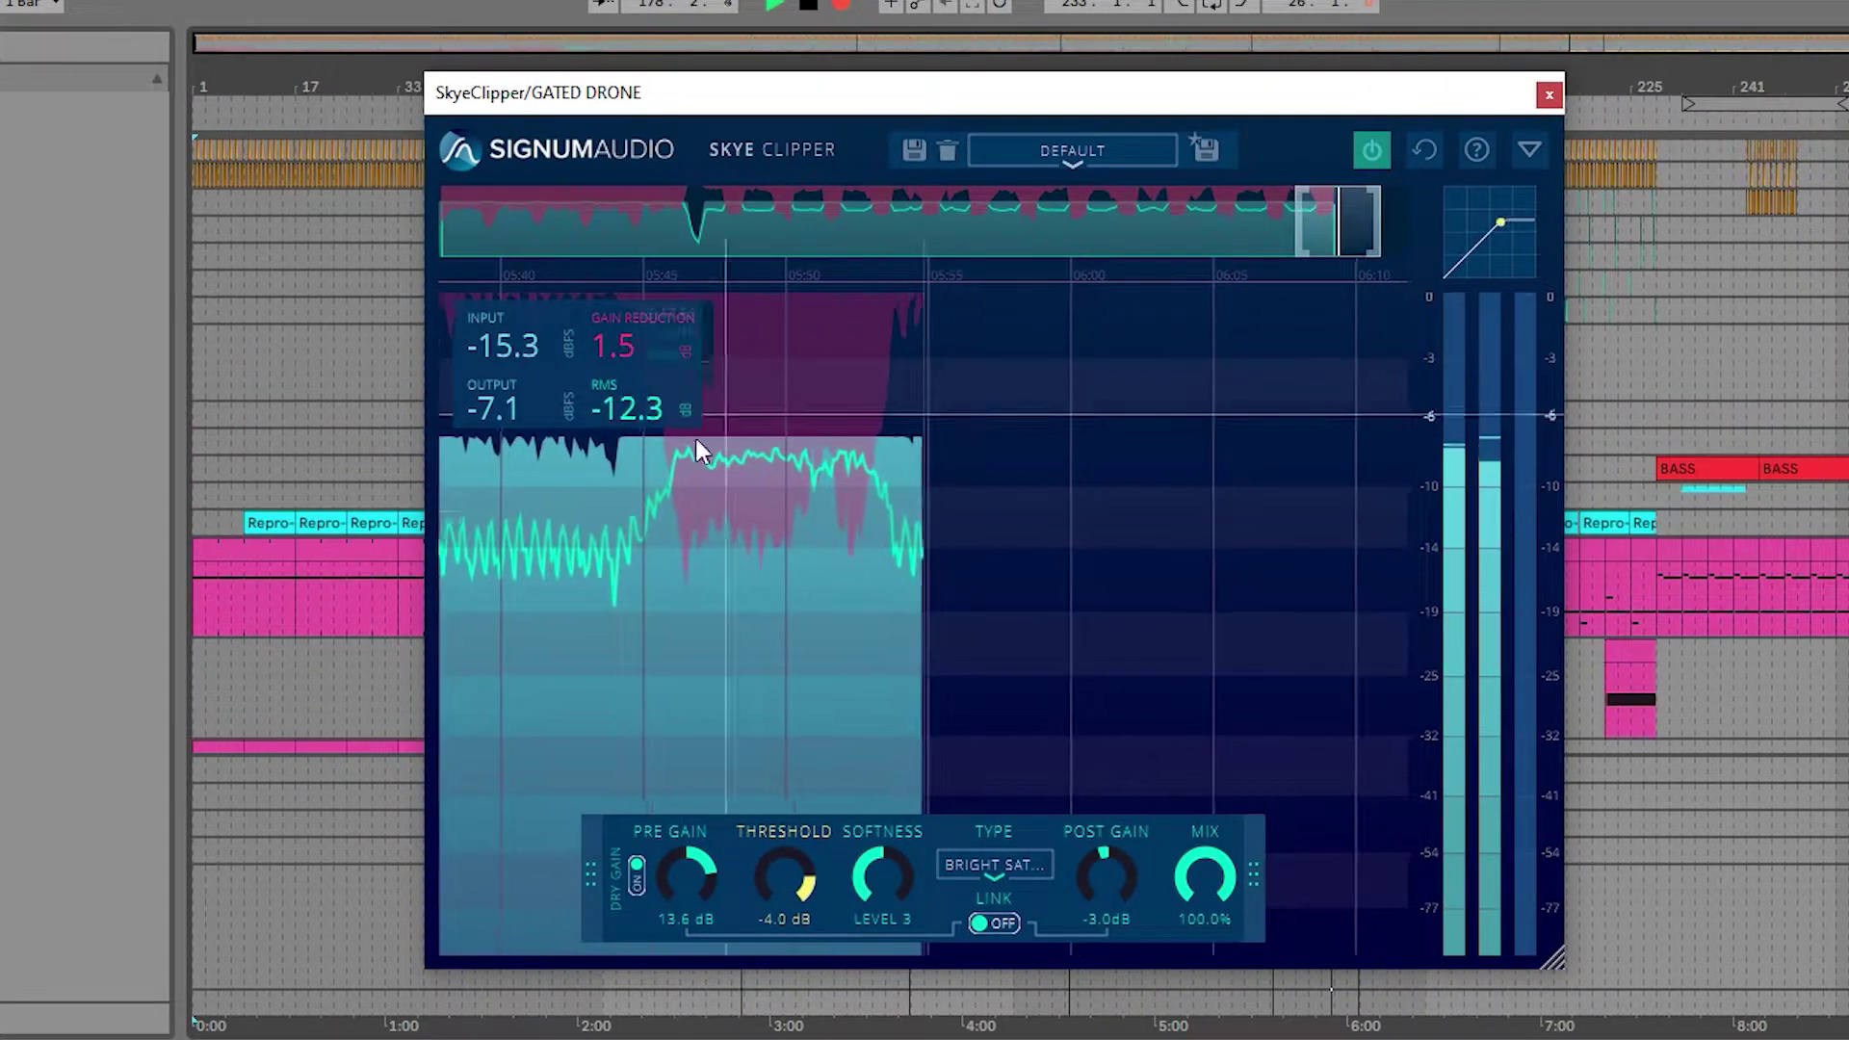
scroll(1705, 501, "up", 5)
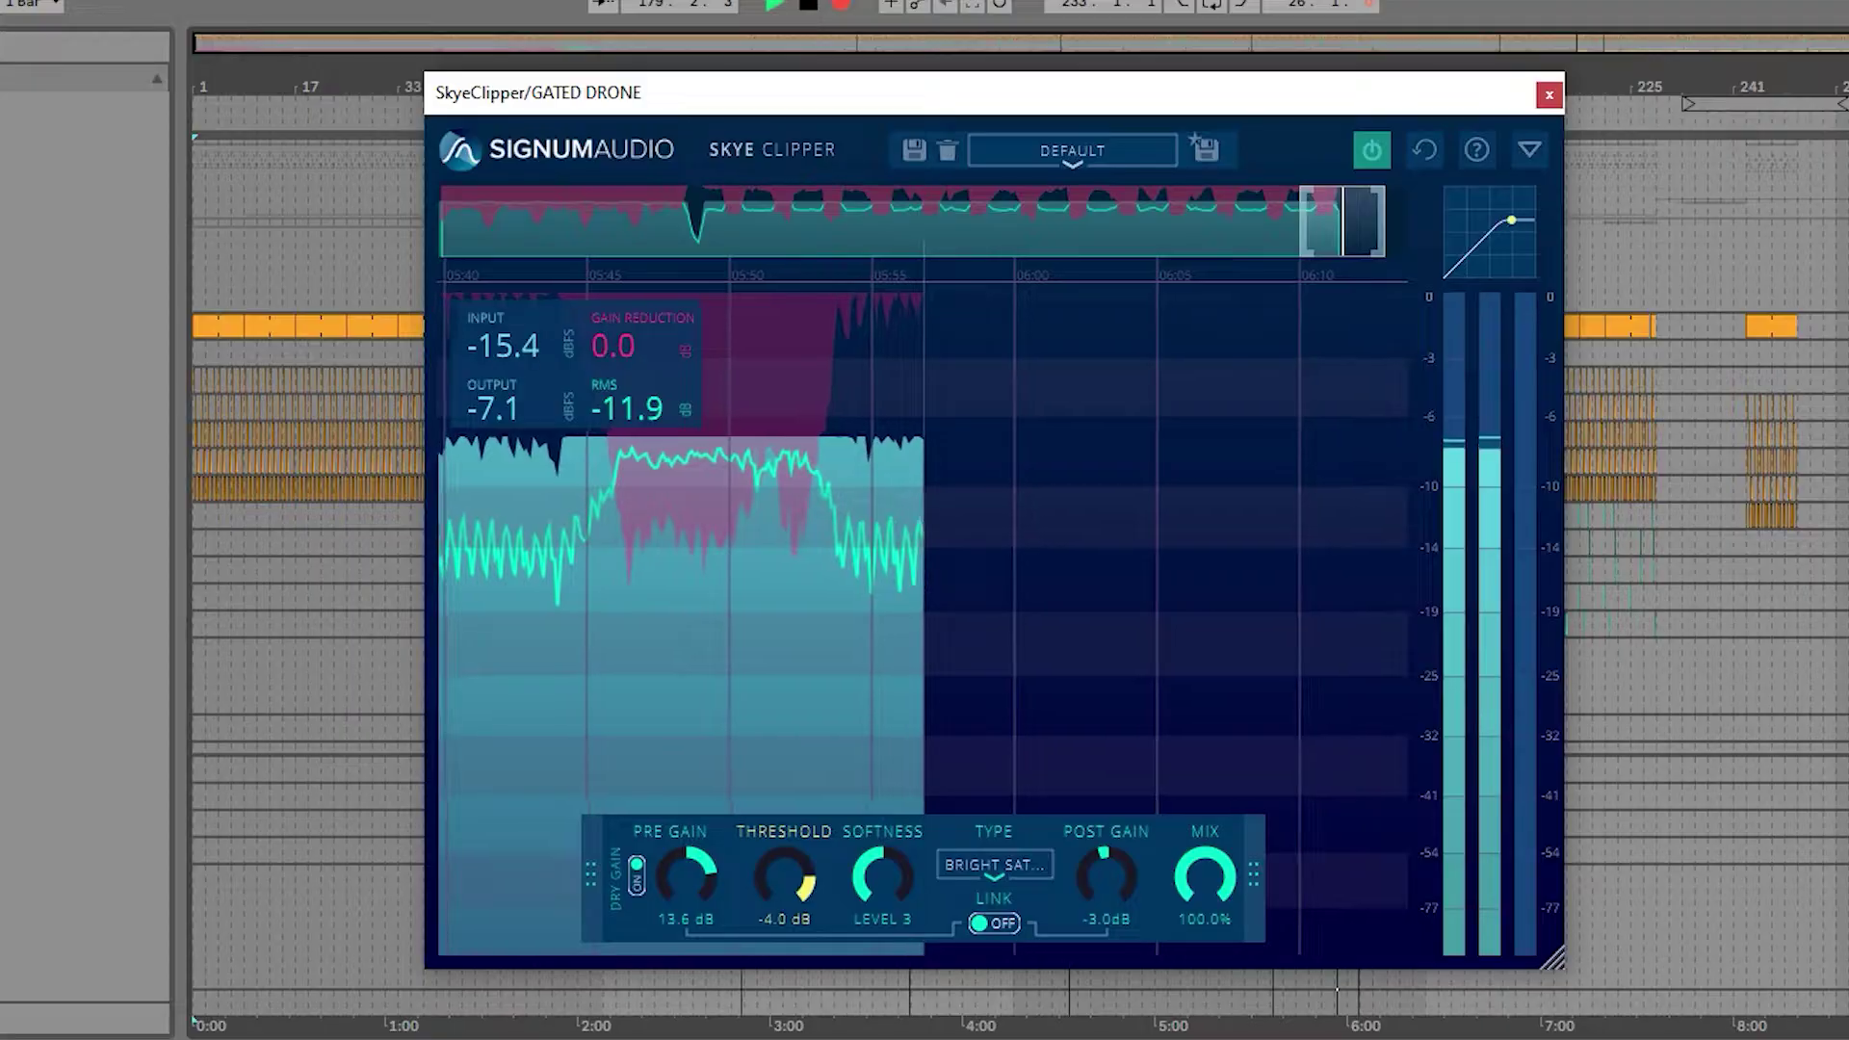
scroll(1705, 501, "down", 5)
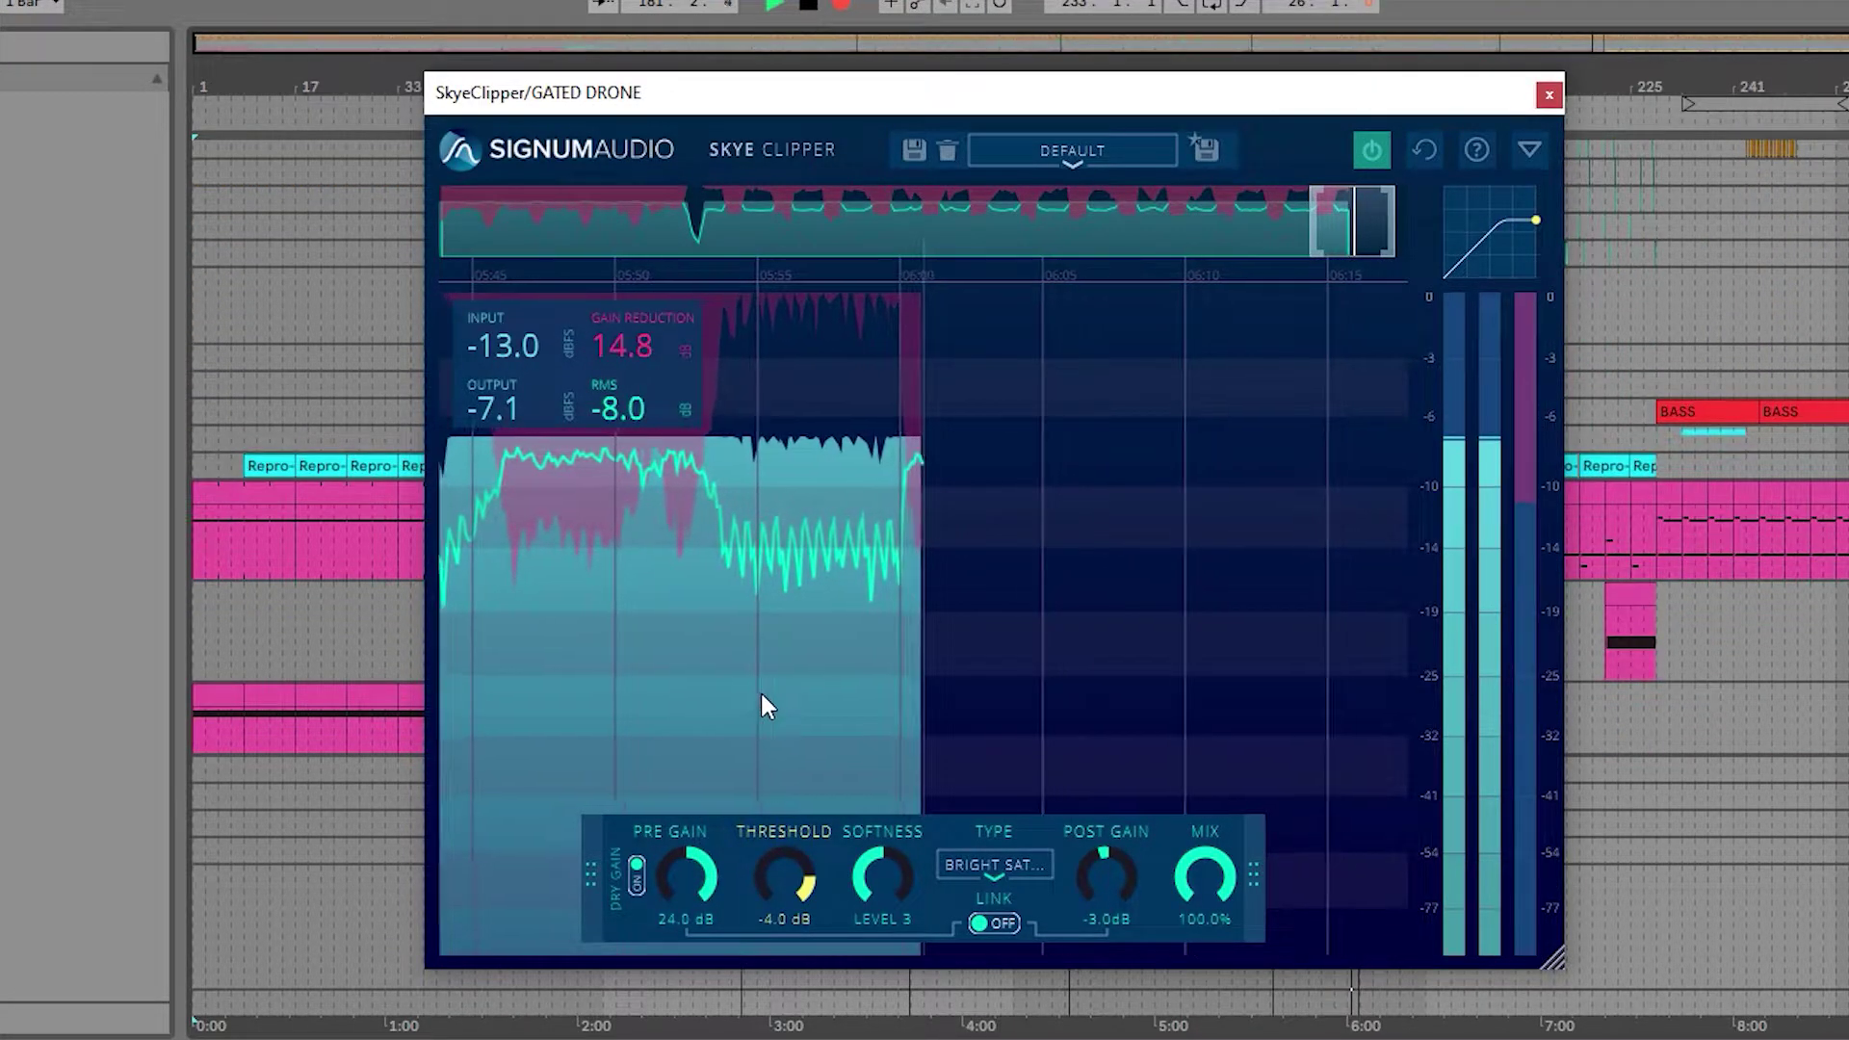
left_click_drag(686, 876, 680, 1035)
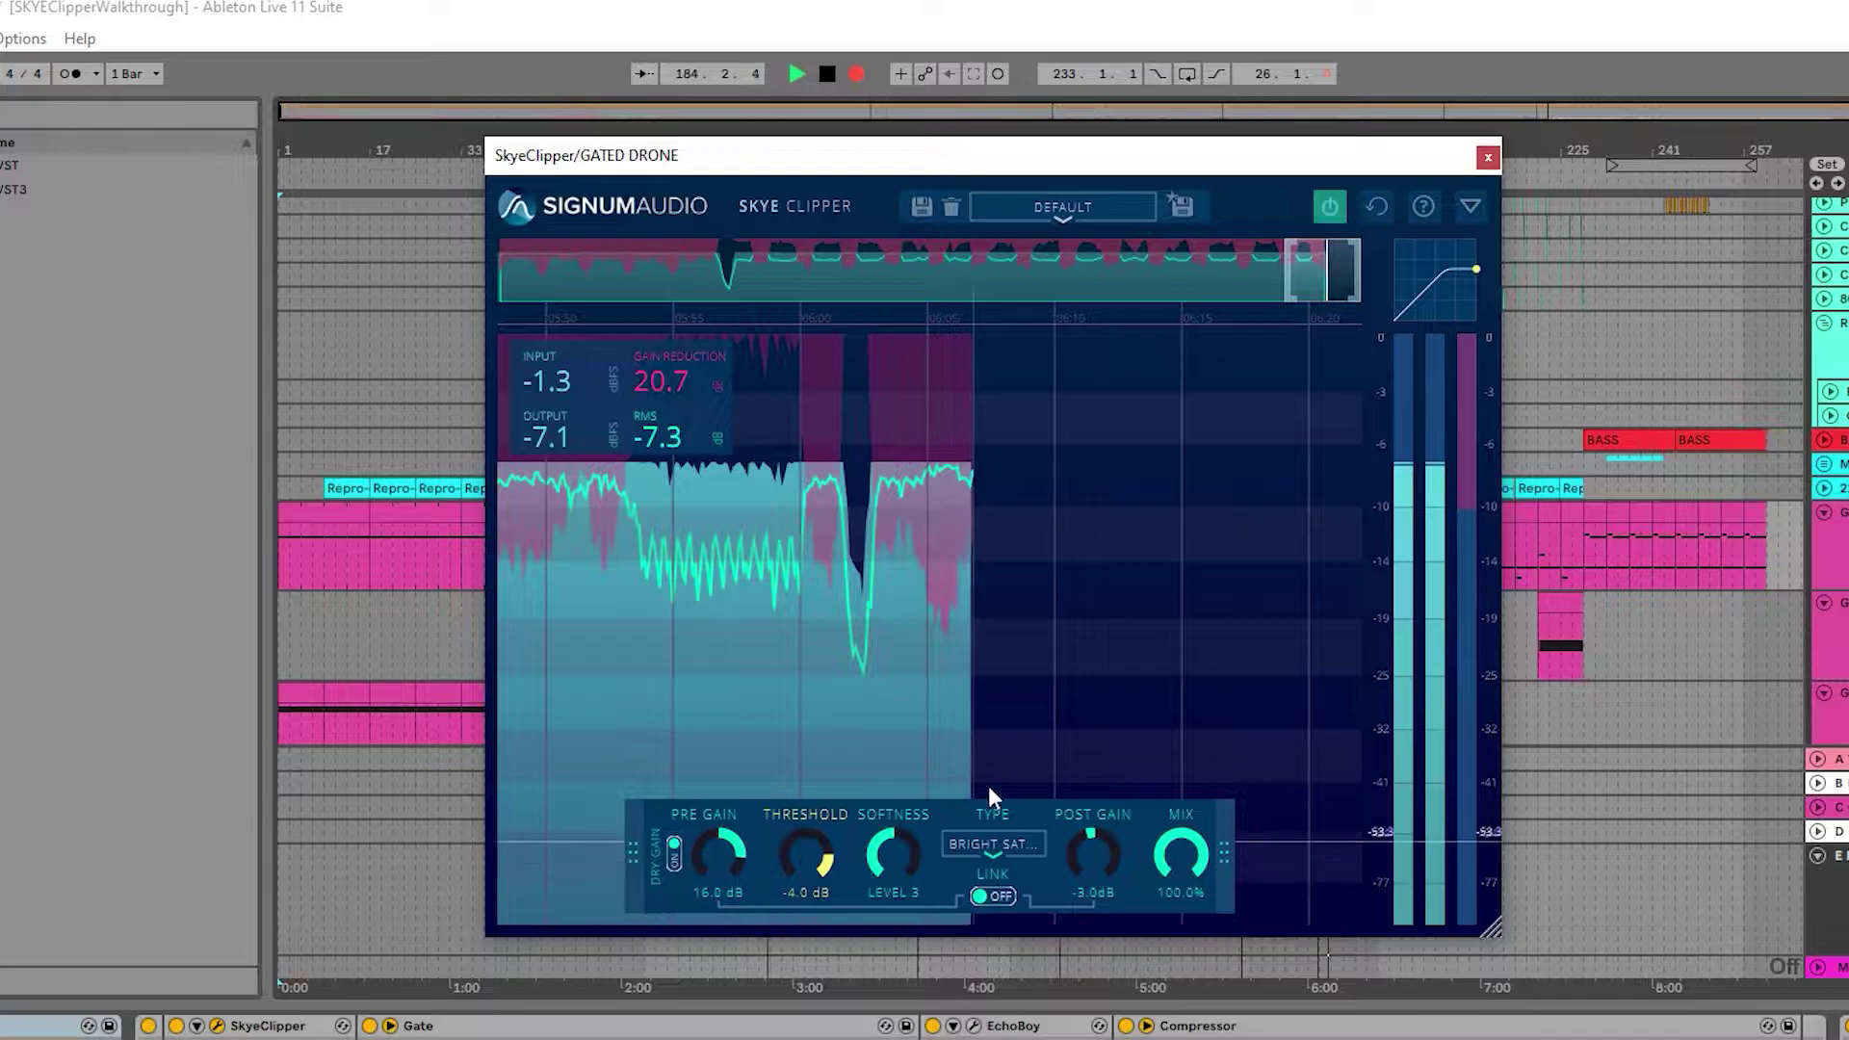
Shrink the clipper window into the narrow vertical layout, then widen it back to full.
scroll(1332, 954, "up", 4)
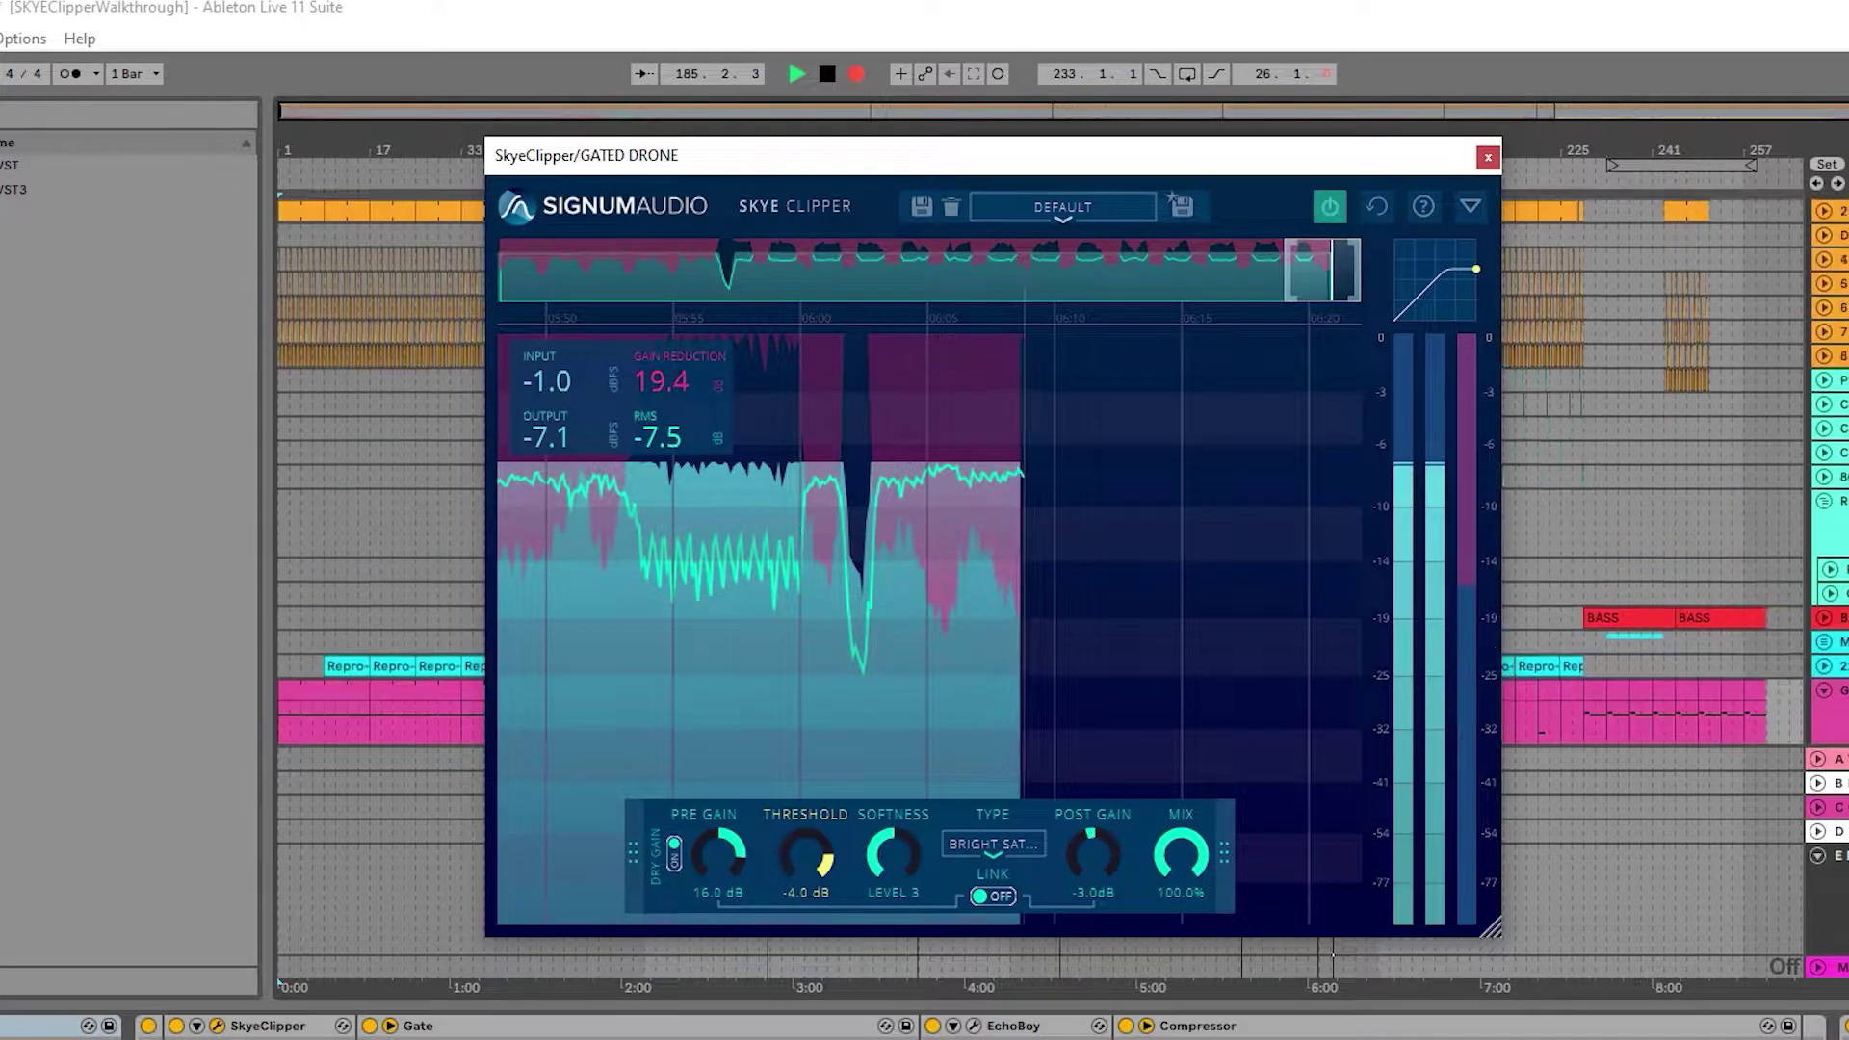
scroll(1338, 955, "down", 3)
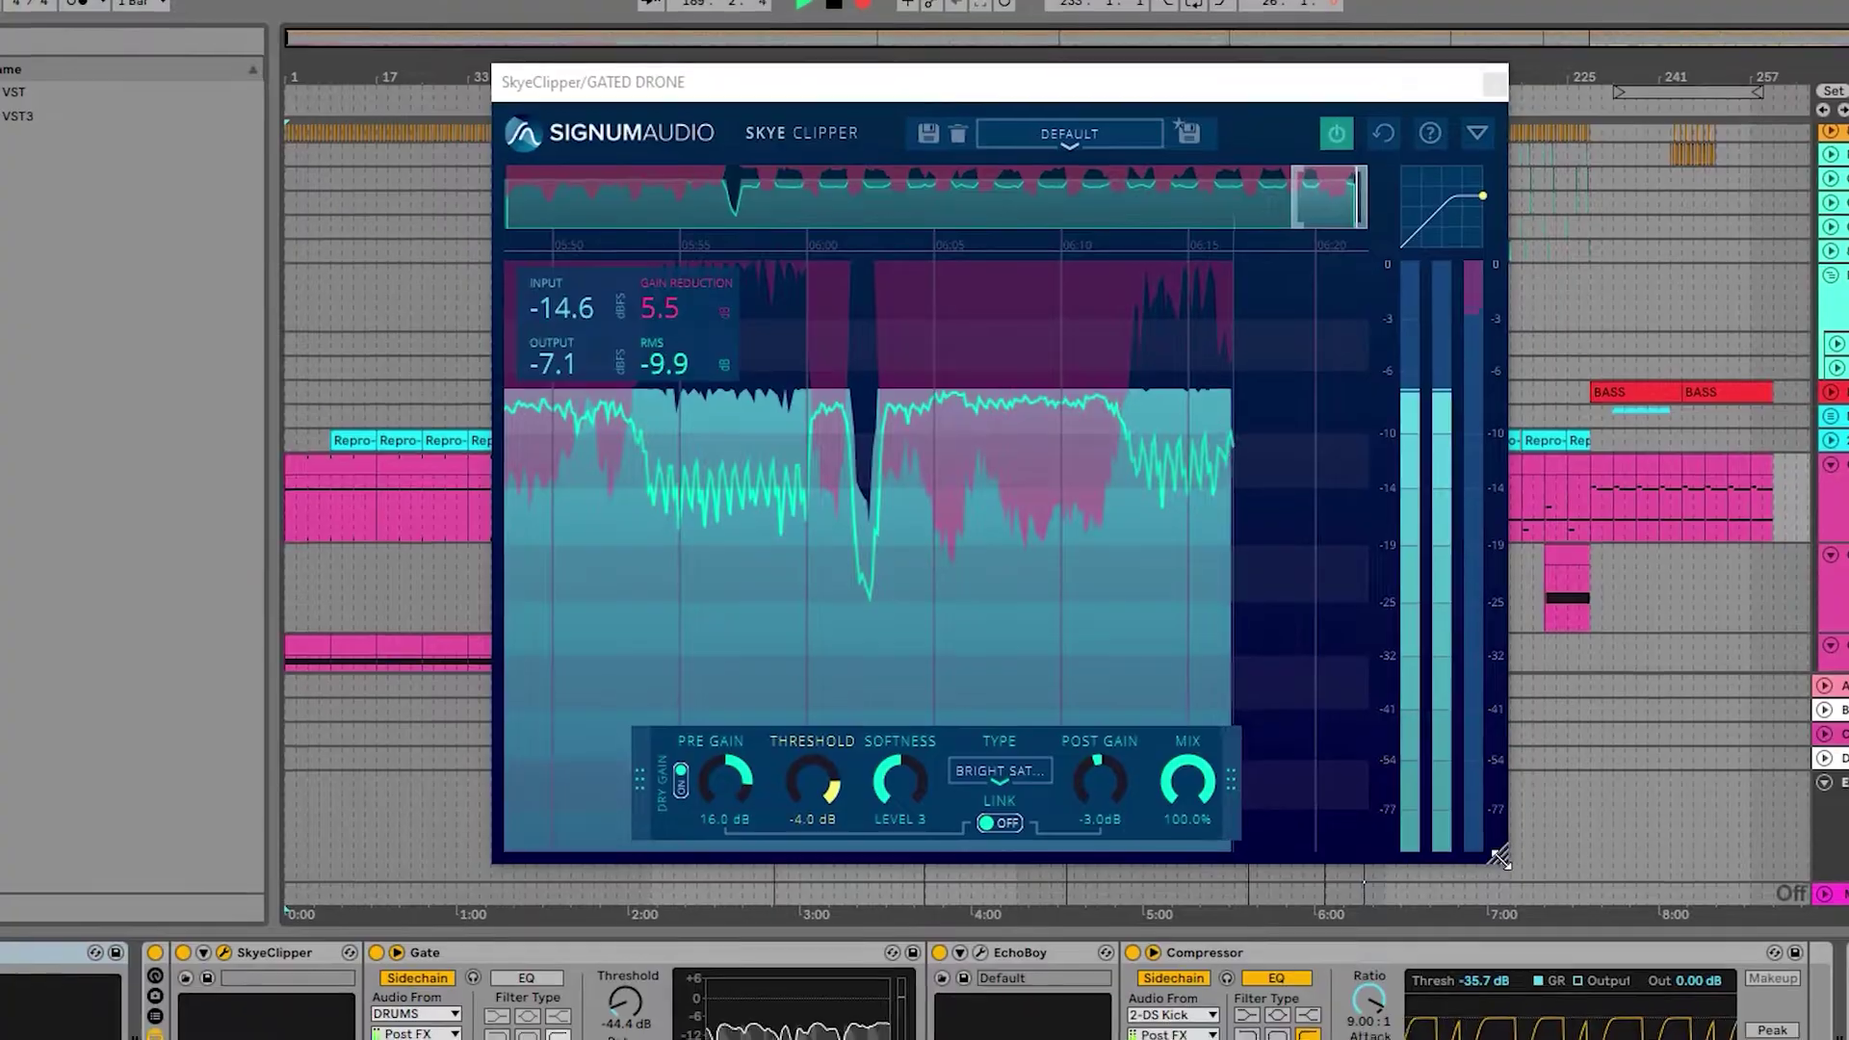
left_click_drag(1500, 857, 1085, 797)
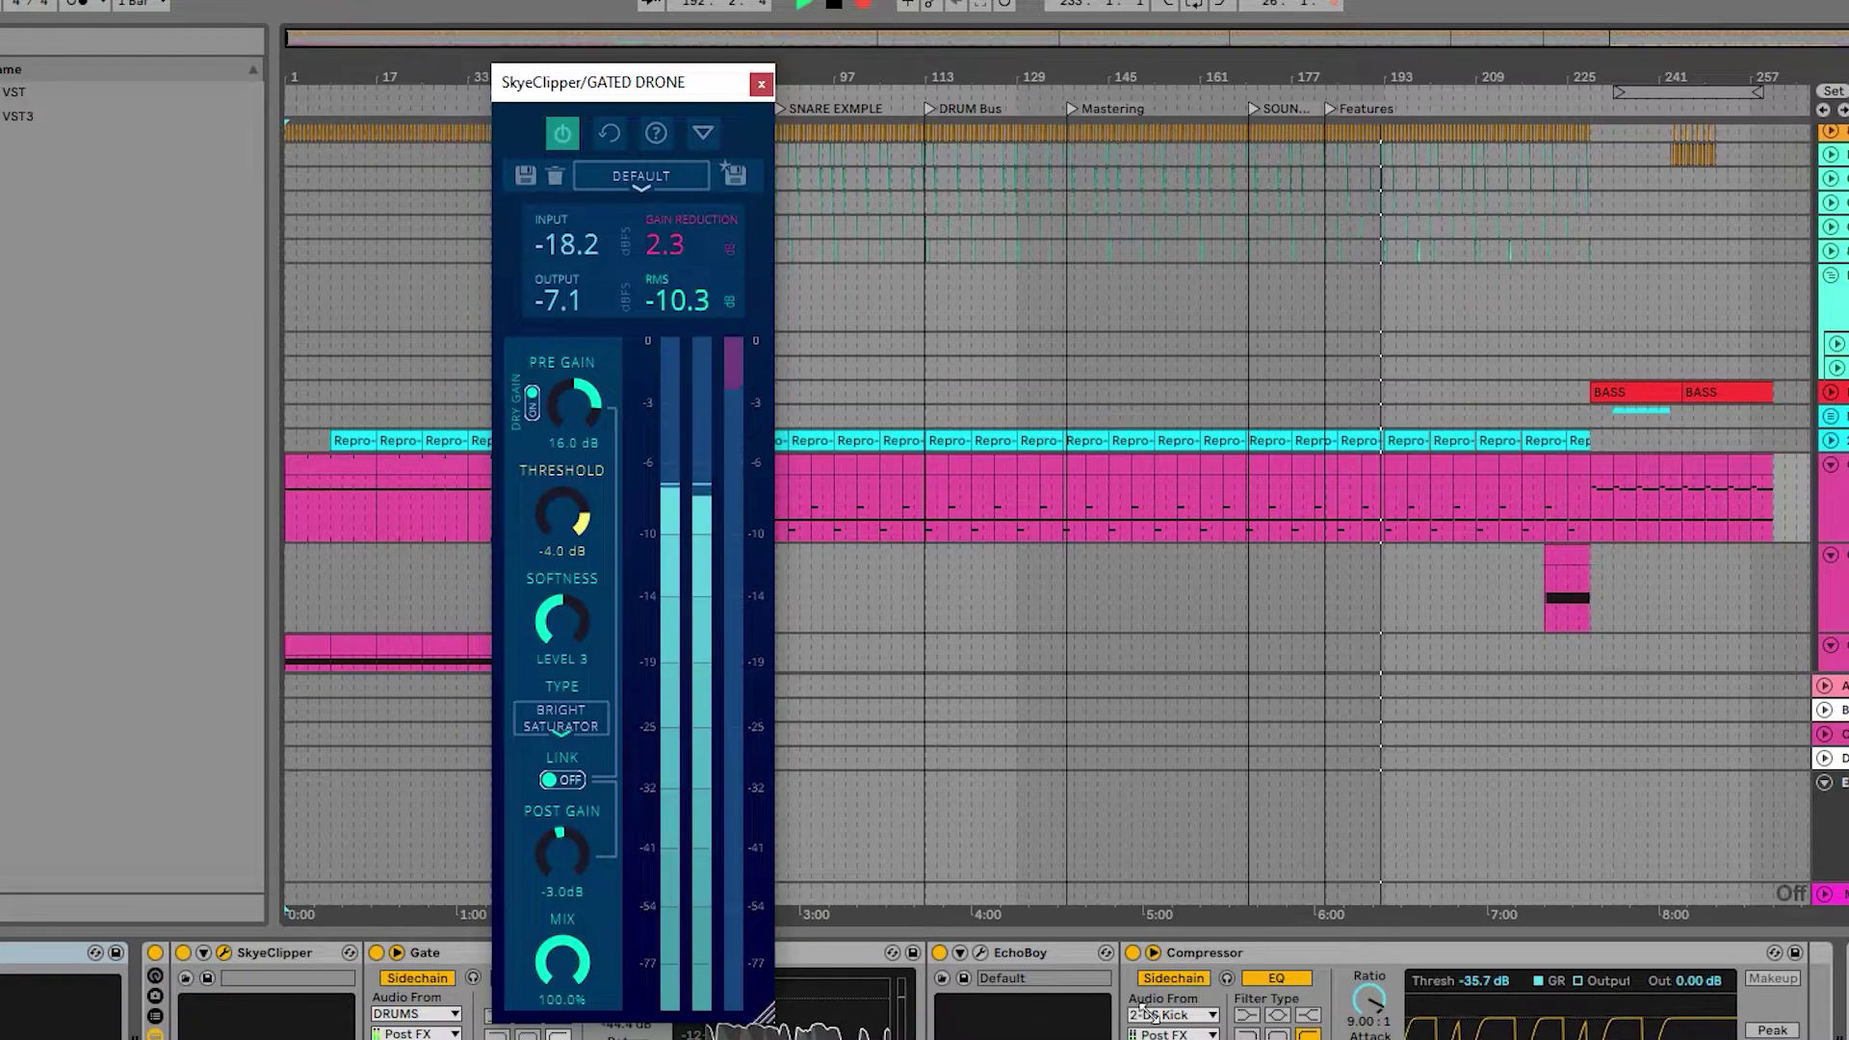
left_click_drag(1146, 1011, 1541, 936)
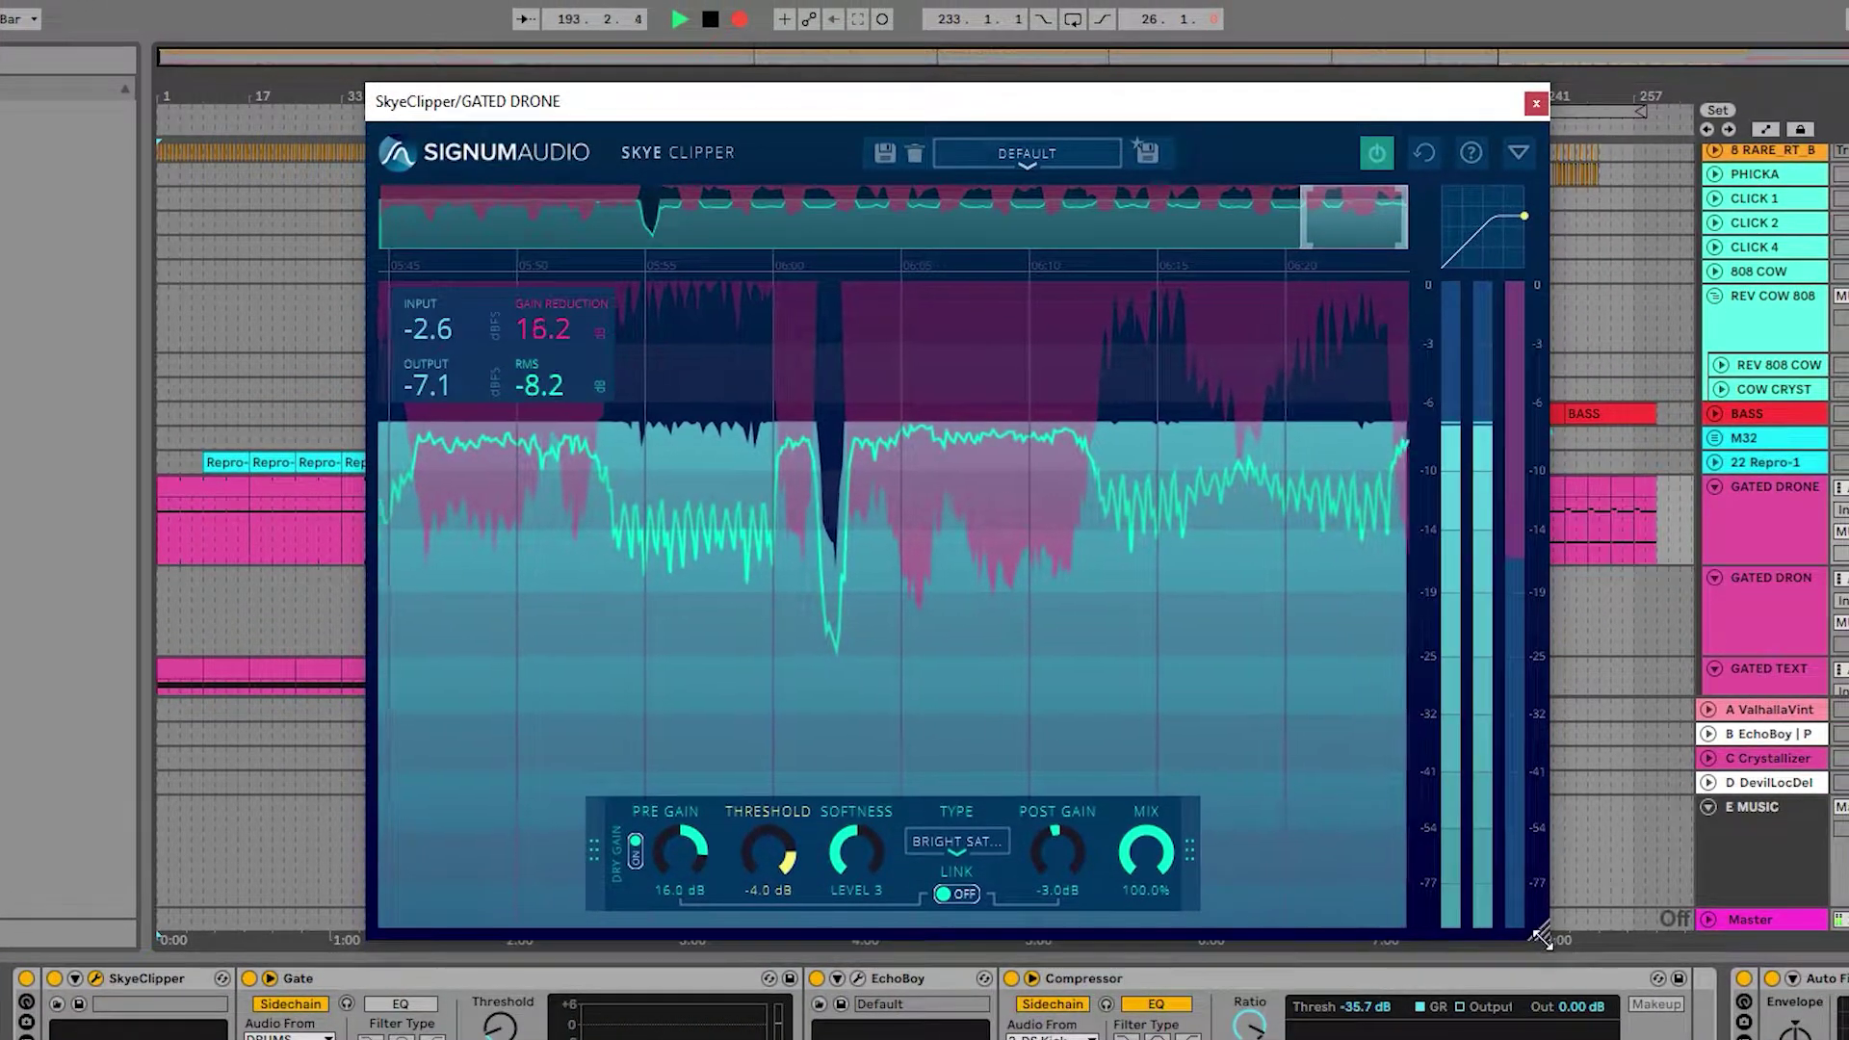
Close the GATED DRONE clipper window and bring up the E MUSIC track's clipper.
left_click_drag(1332, 118, 1349, 129)
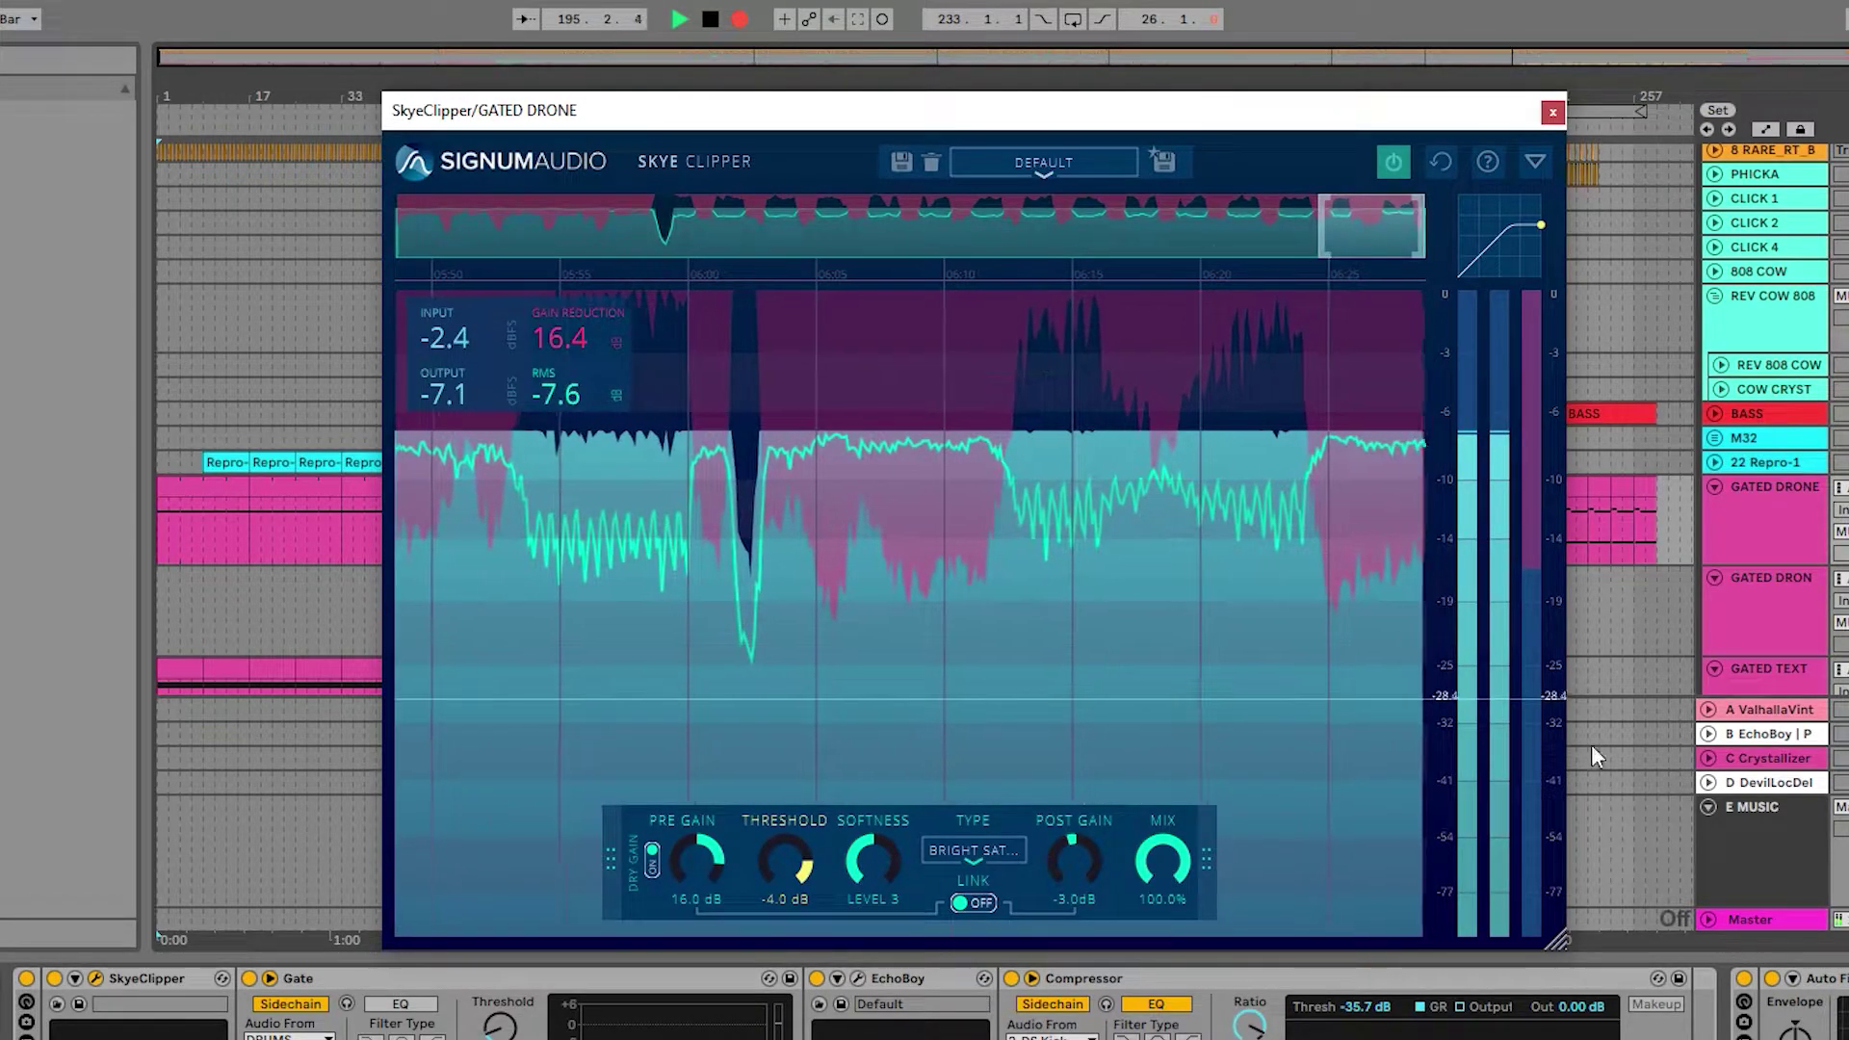
key("ctrl+alt+p")
left_click(1782, 855)
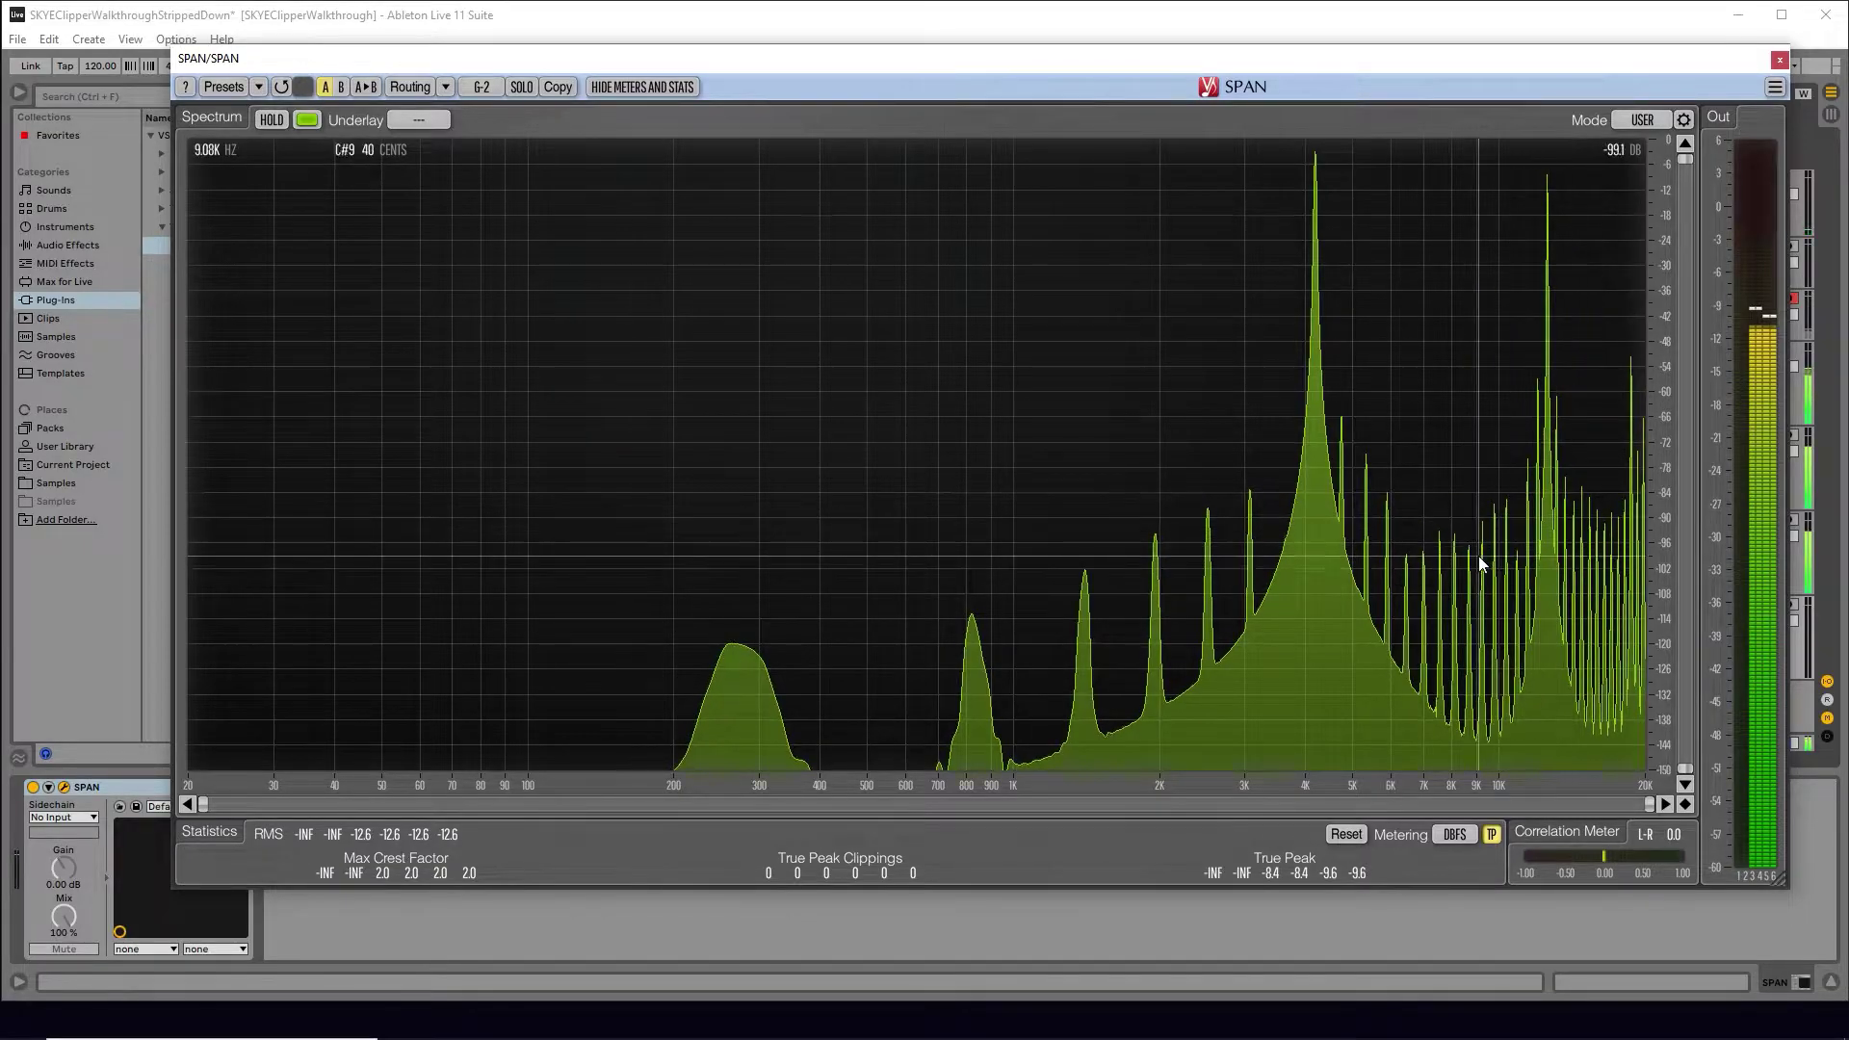
Switch SPAN to analyse the G-3 channel with G-2 as the underlay.
left_click(482, 88)
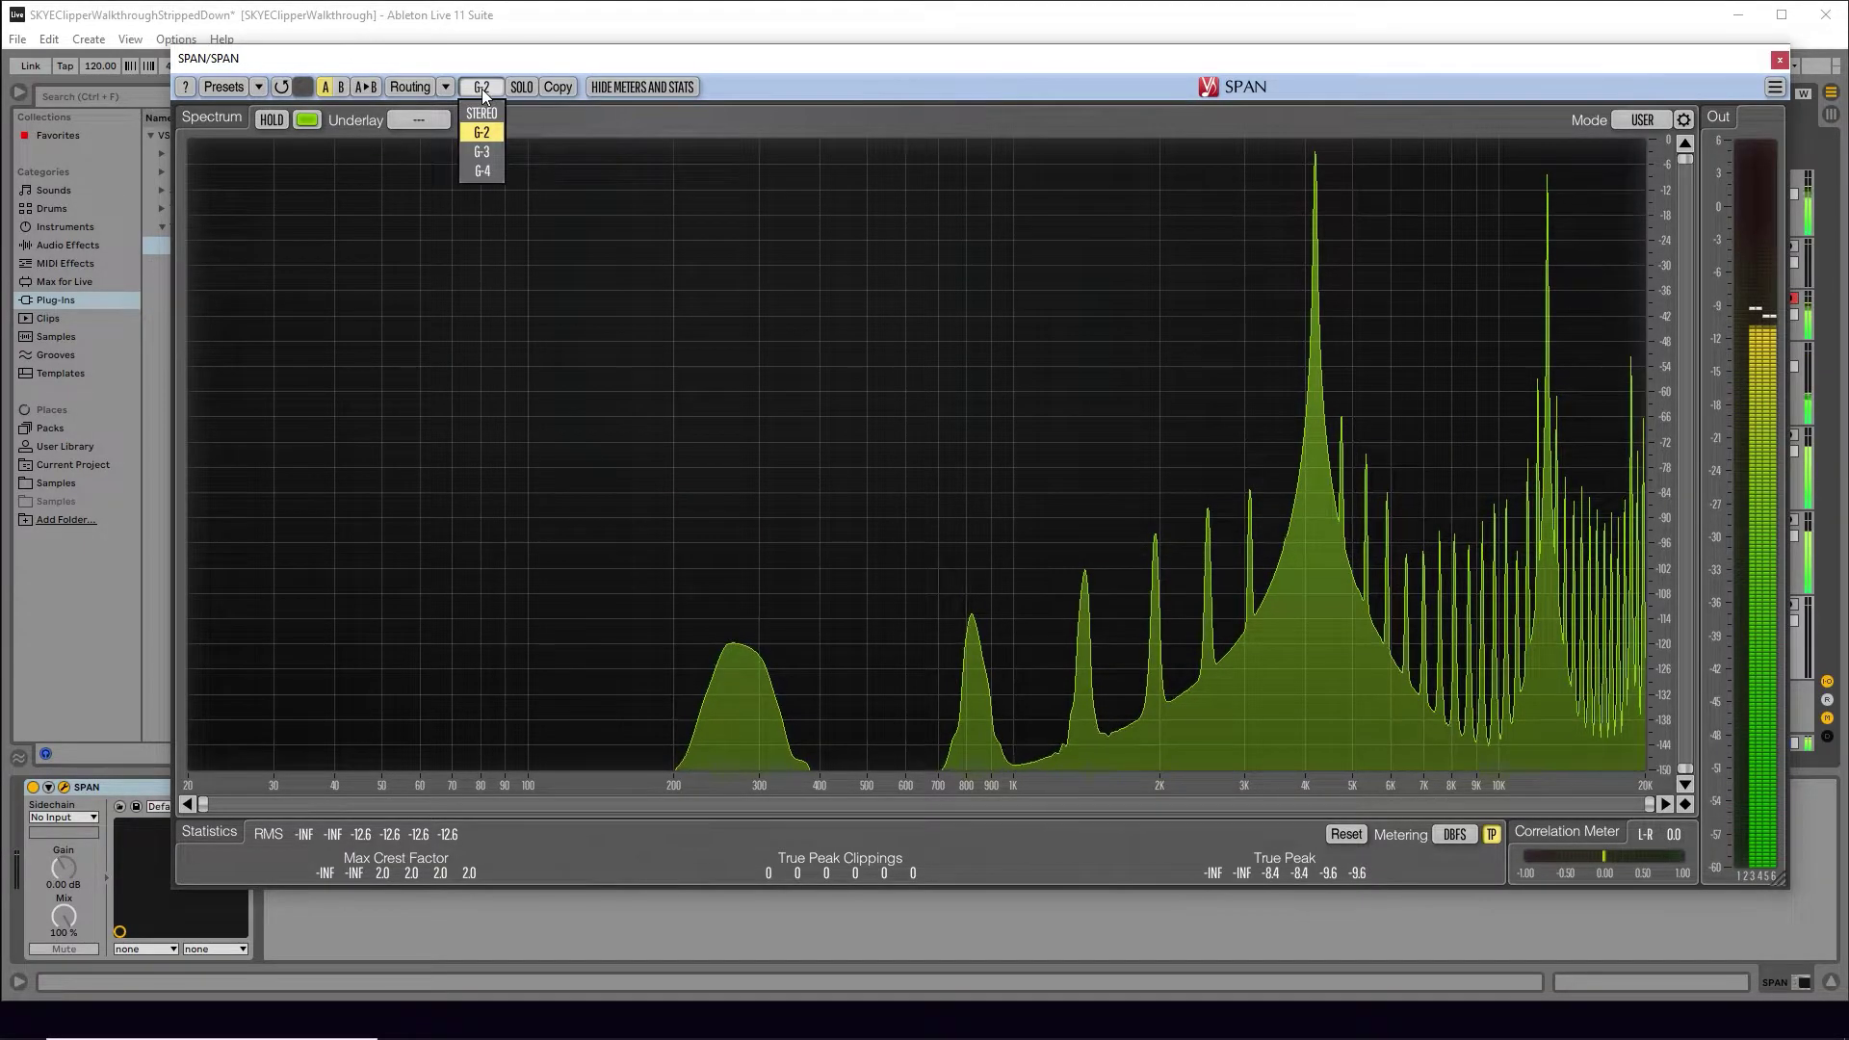
left_click(484, 152)
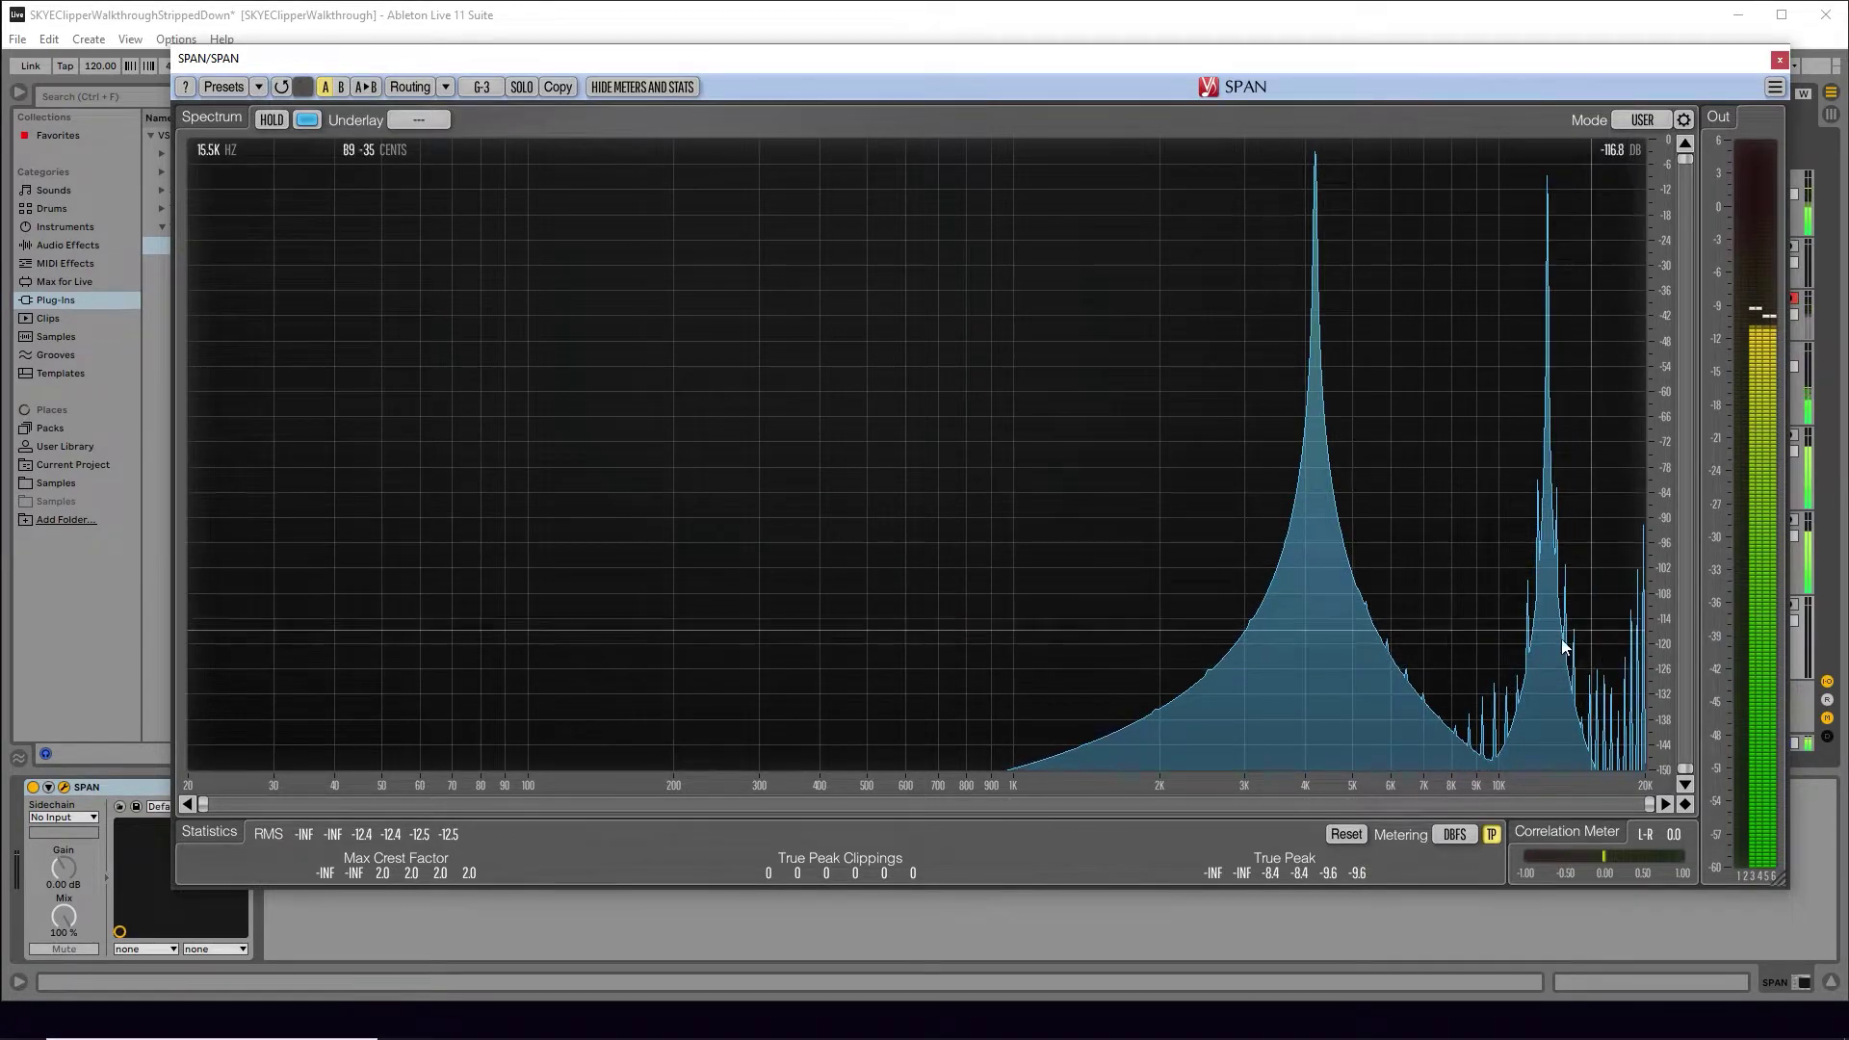
left_click(418, 119)
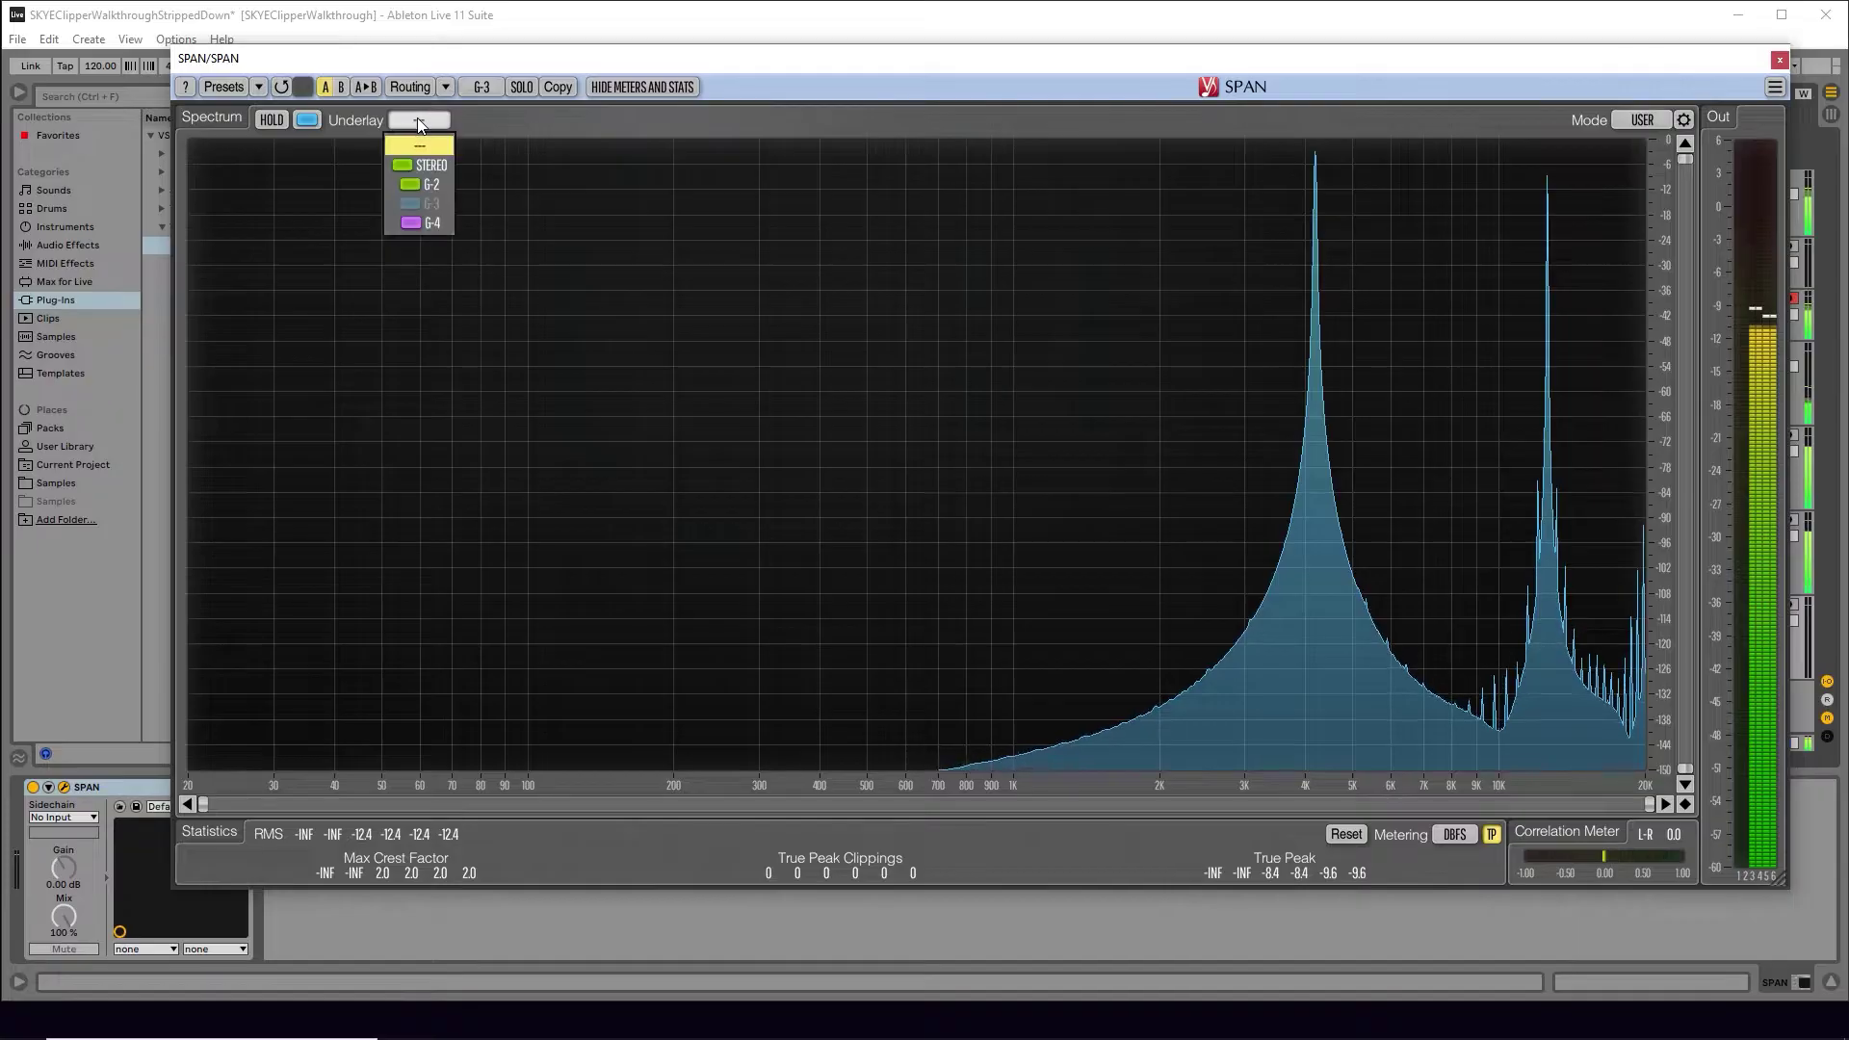
left_click(430, 184)
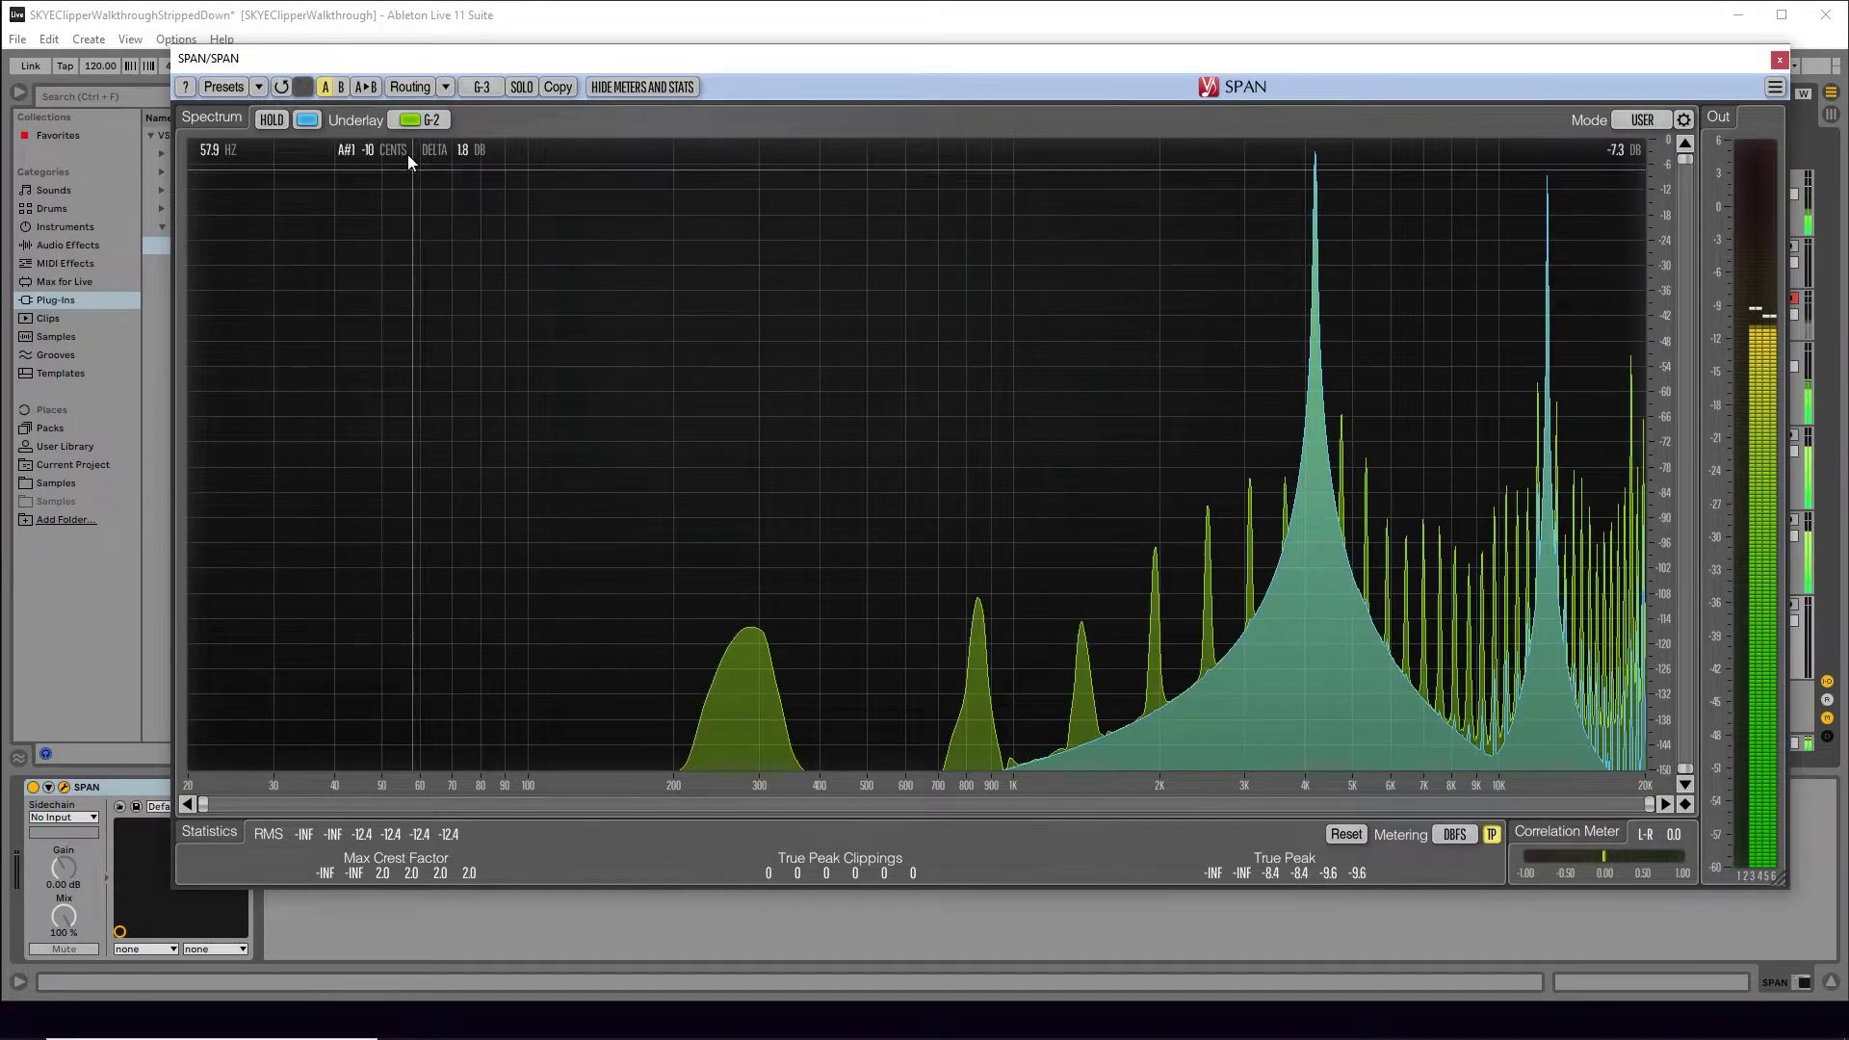
Remove the G-2 underlay, then add it back in green for comparison.
left_click(416, 120)
left_click(425, 144)
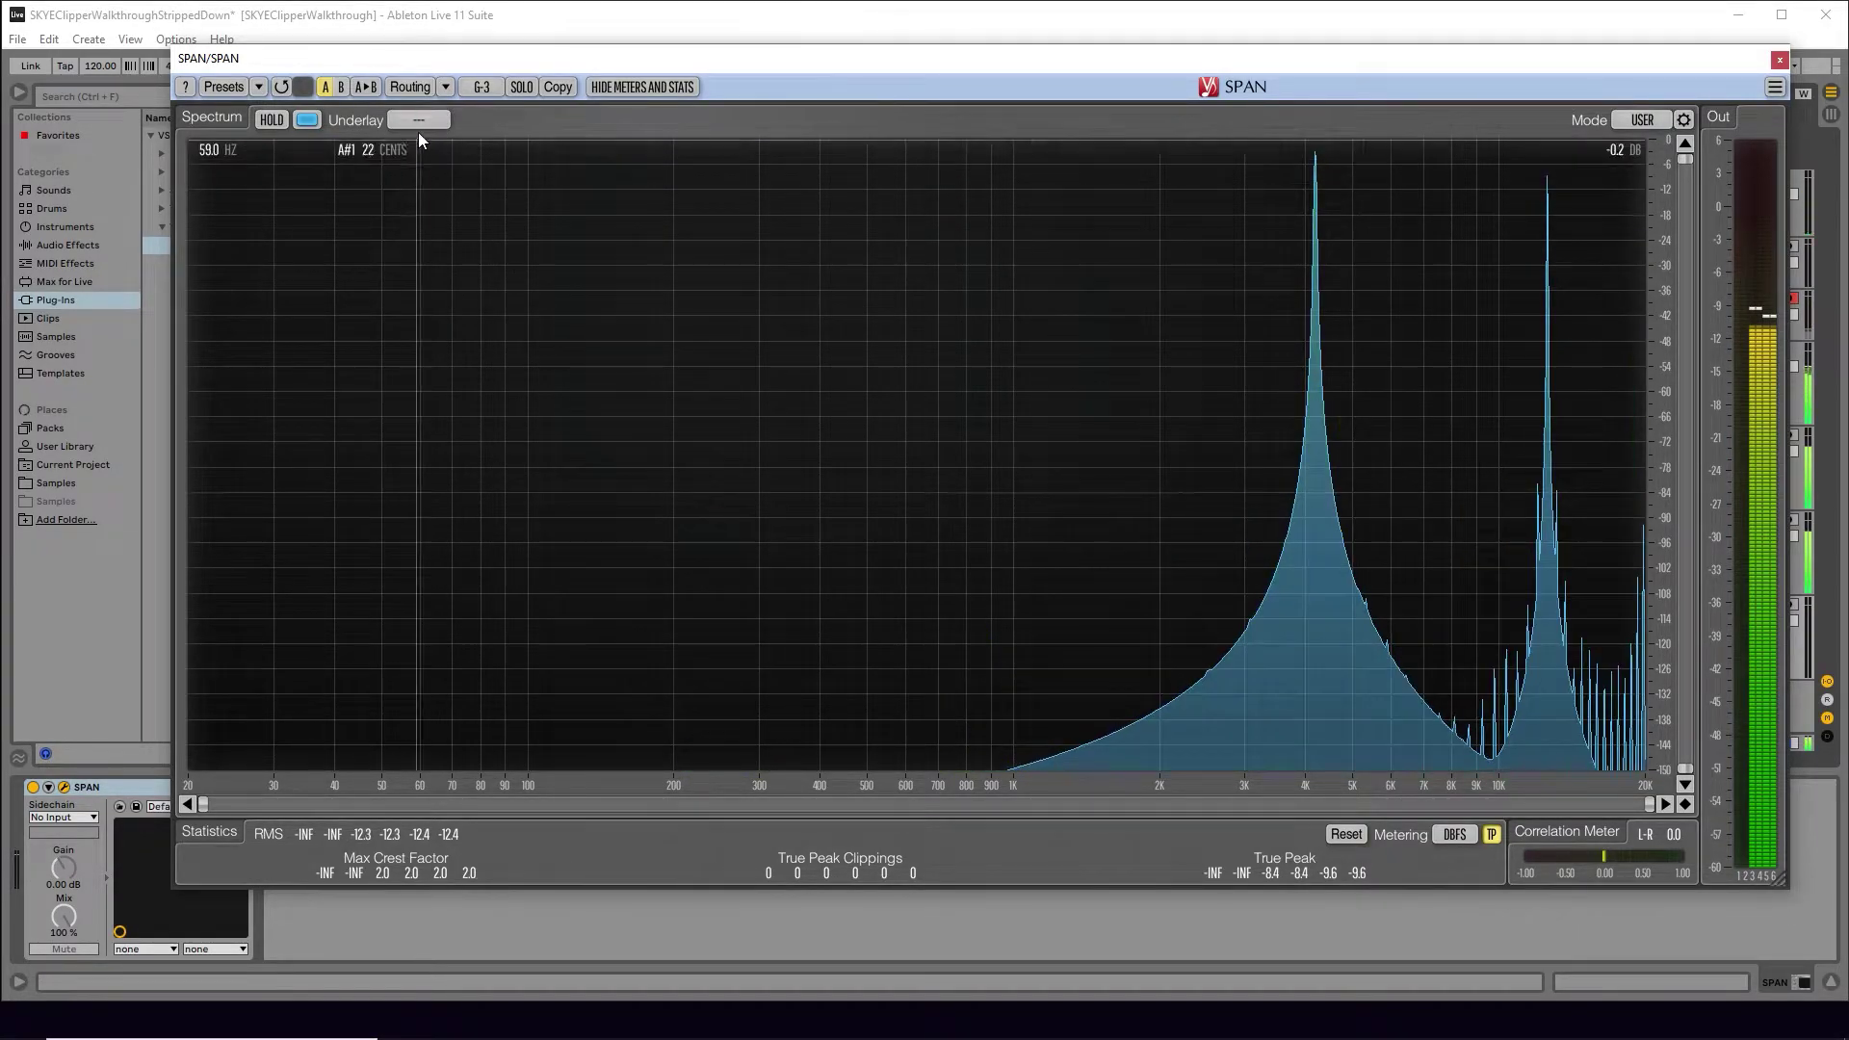
left_click(425, 119)
left_click(426, 185)
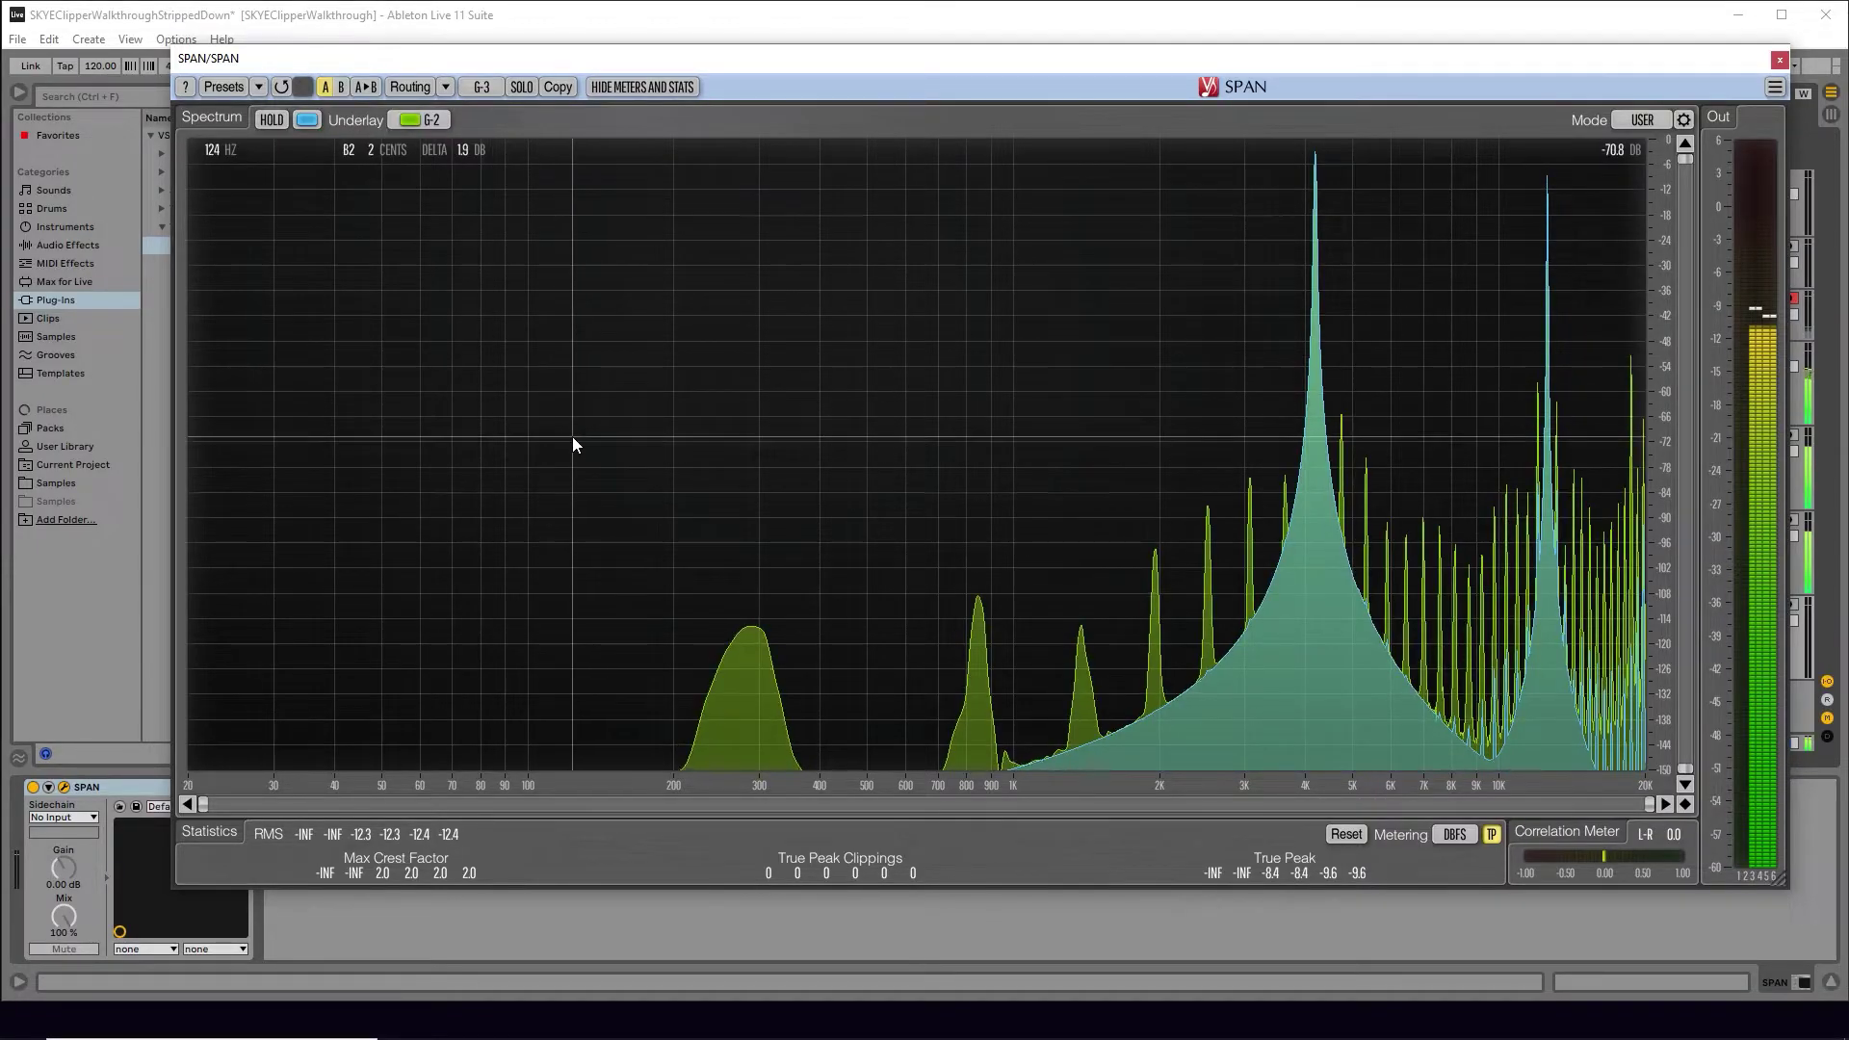